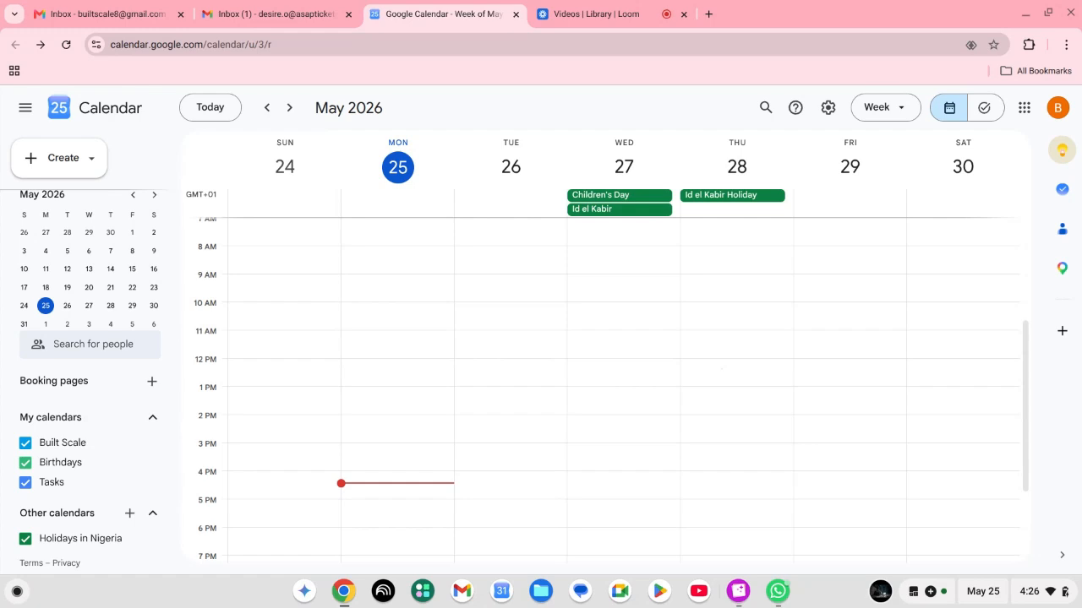
left_click(1055, 110)
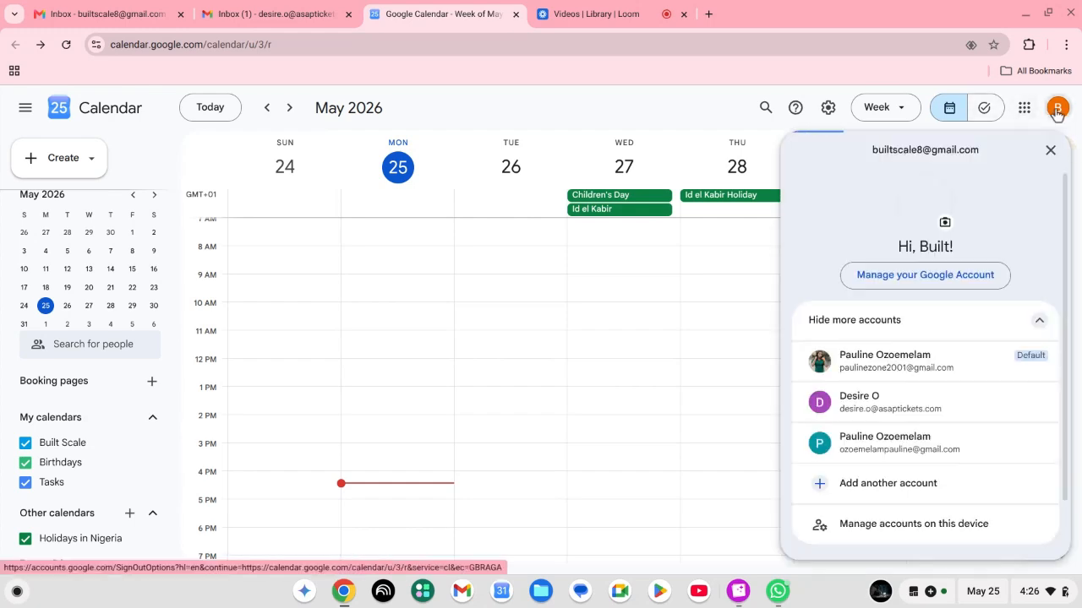
left_click(1056, 111)
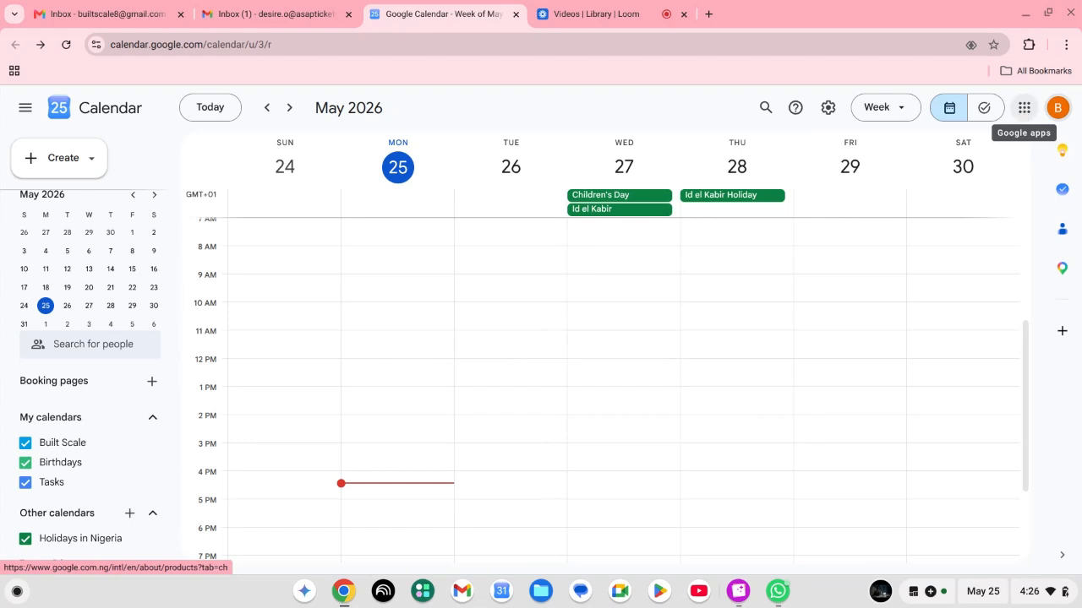
left_click(1024, 108)
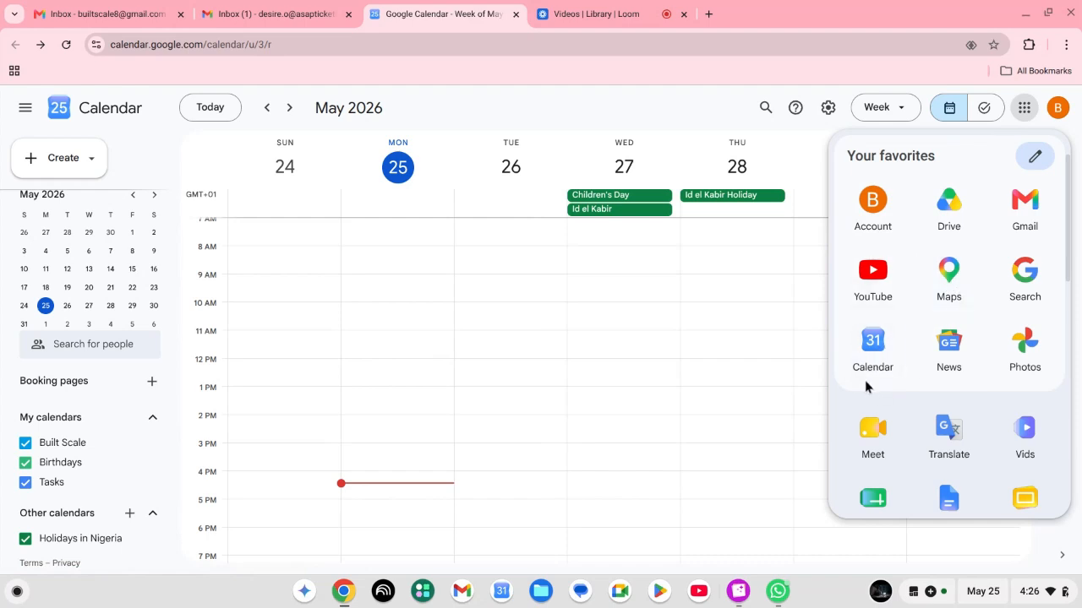
left_click(654, 119)
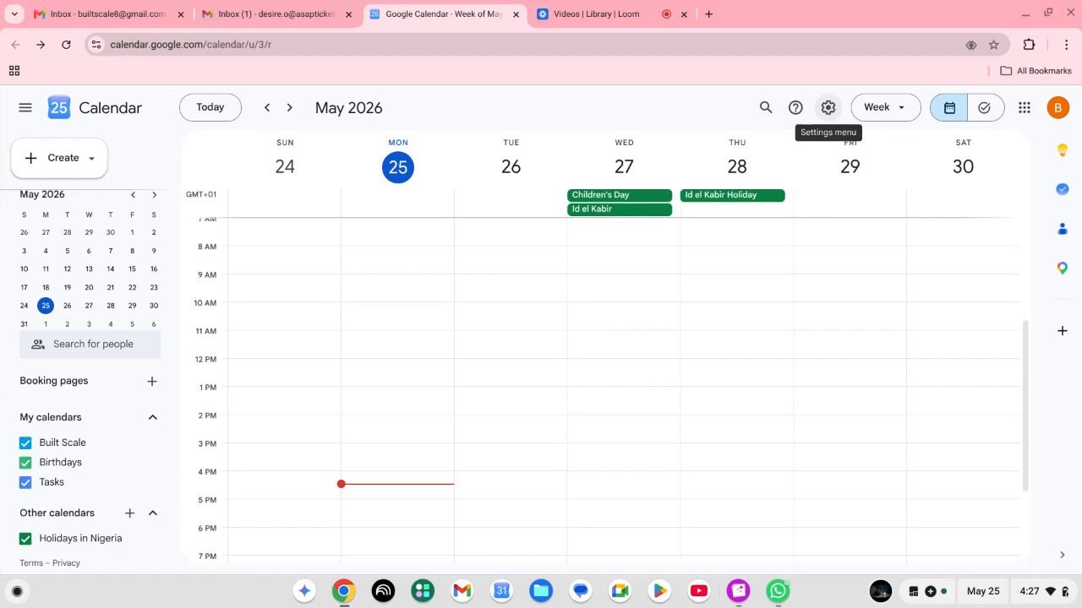
Open the calendar's general settings page.
left_click(828, 108)
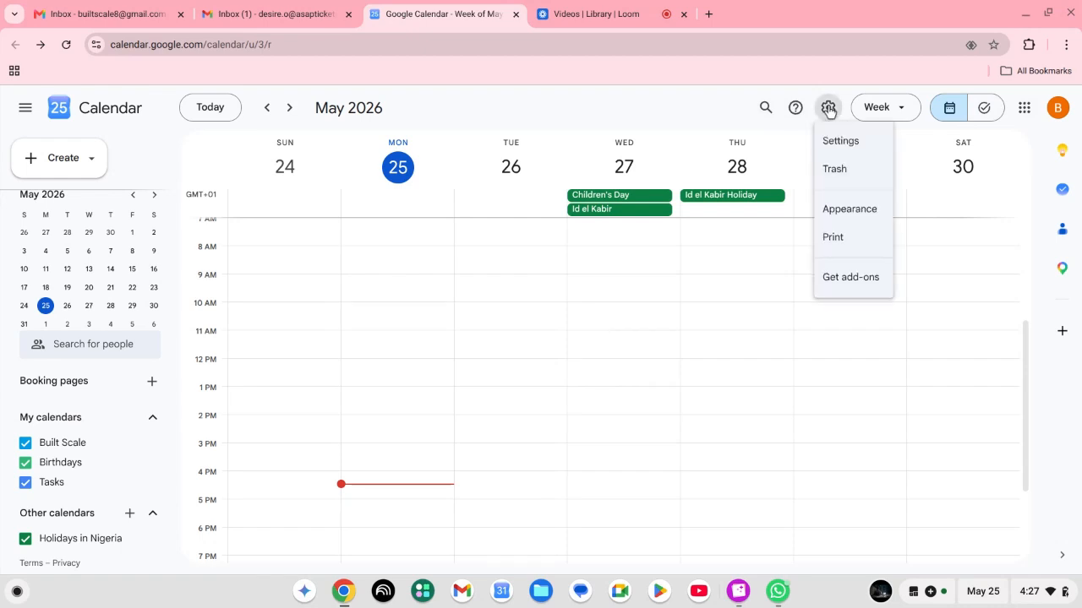
left_click(840, 142)
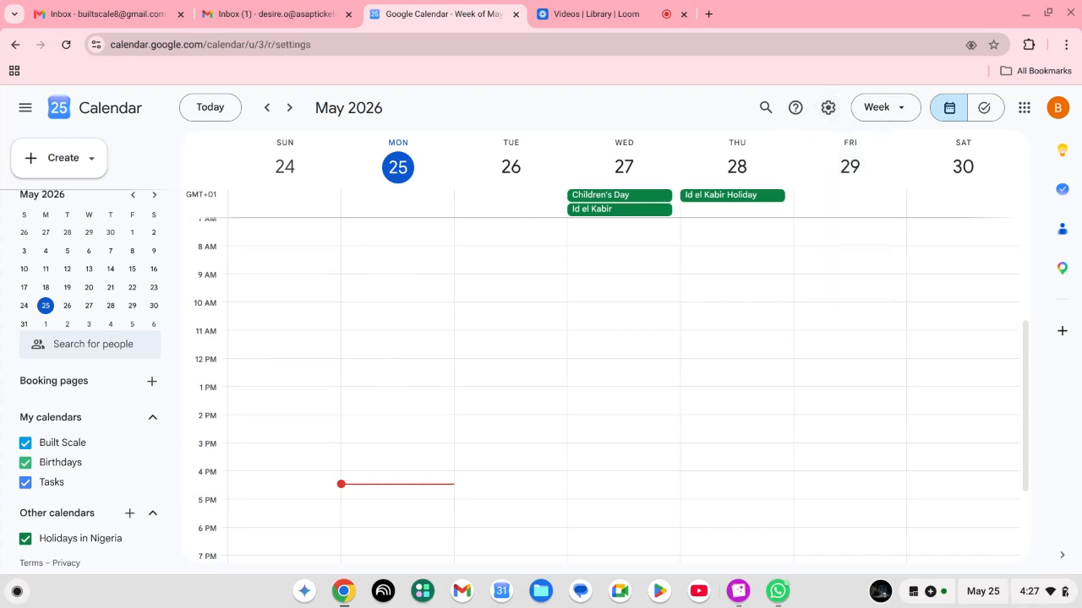
left_click(828, 107)
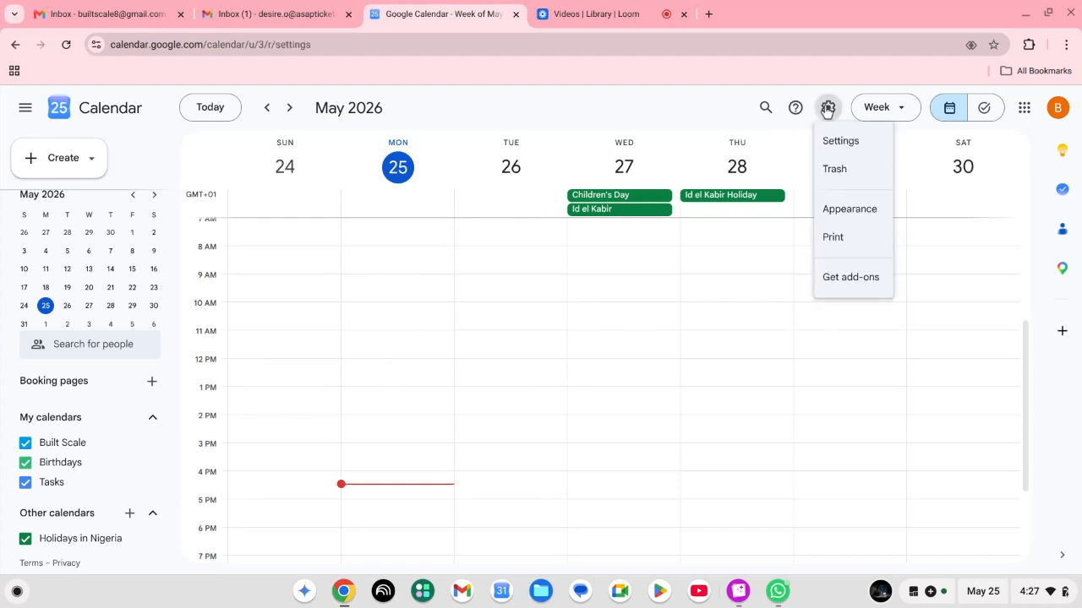
left_click(827, 139)
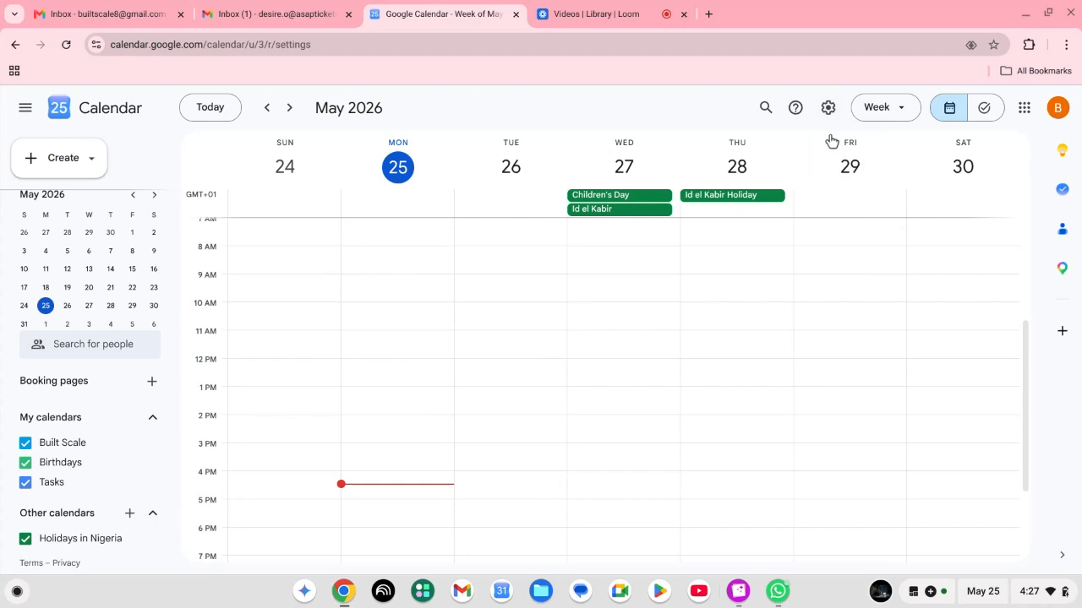
left_click(829, 109)
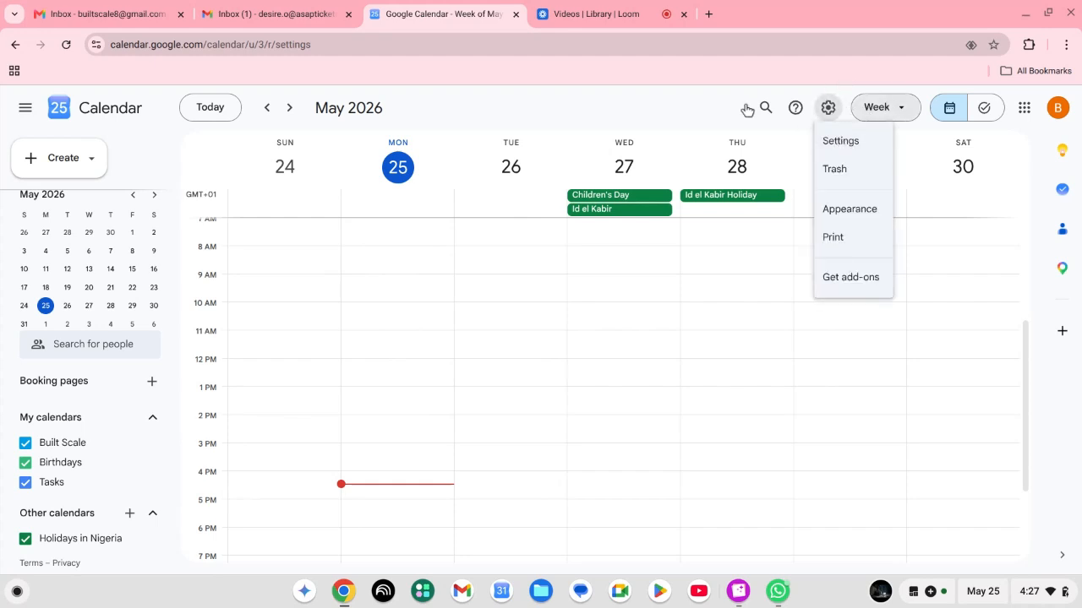
left_click(712, 104)
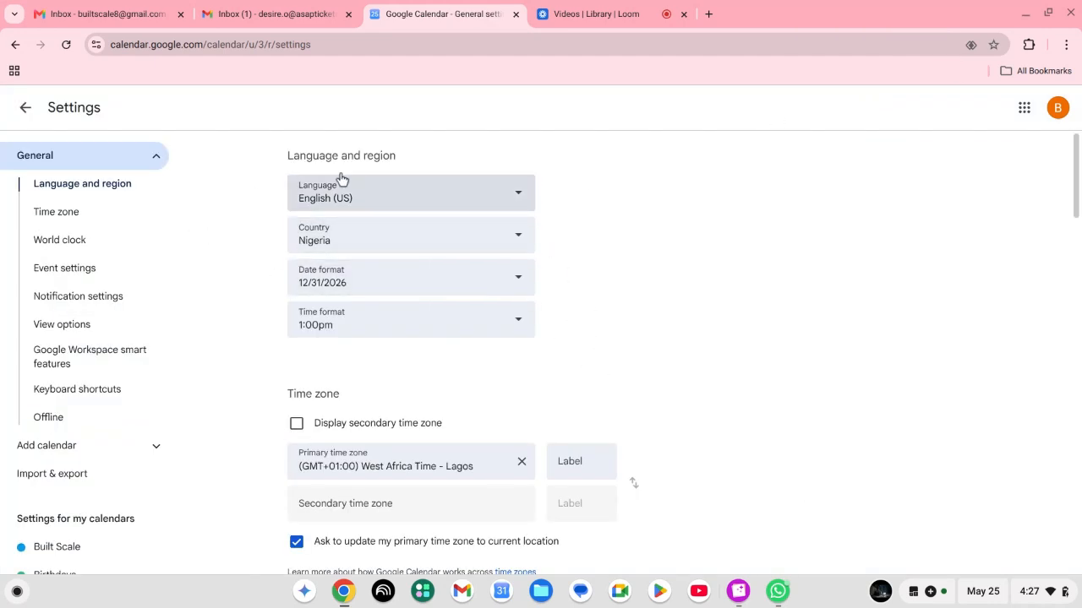
Set the calendar language to English (UK) and keep Nigeria as the country.
left_click(512, 198)
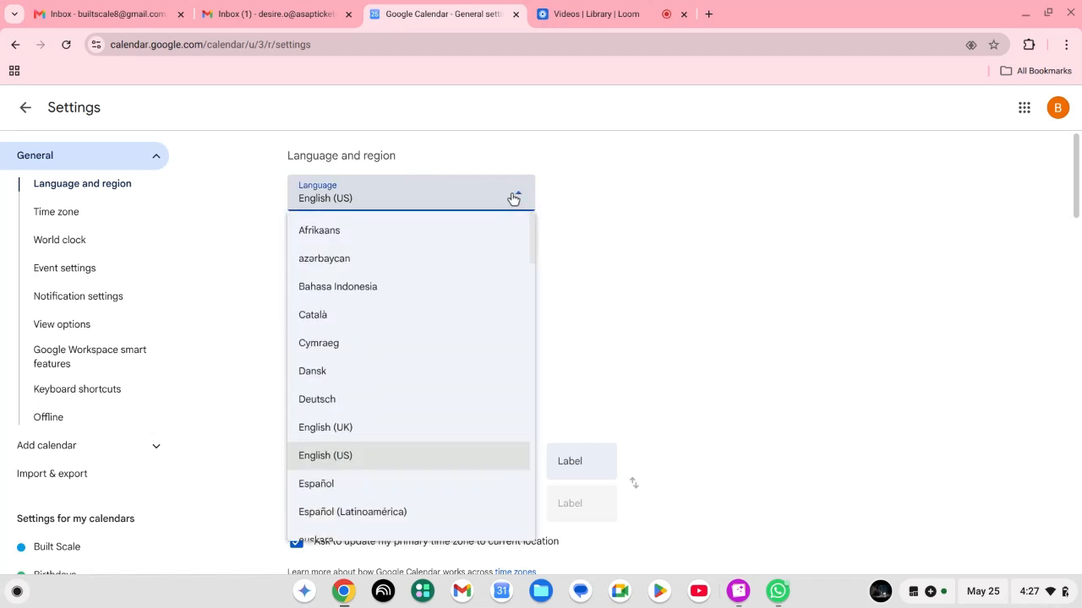
left_click(381, 429)
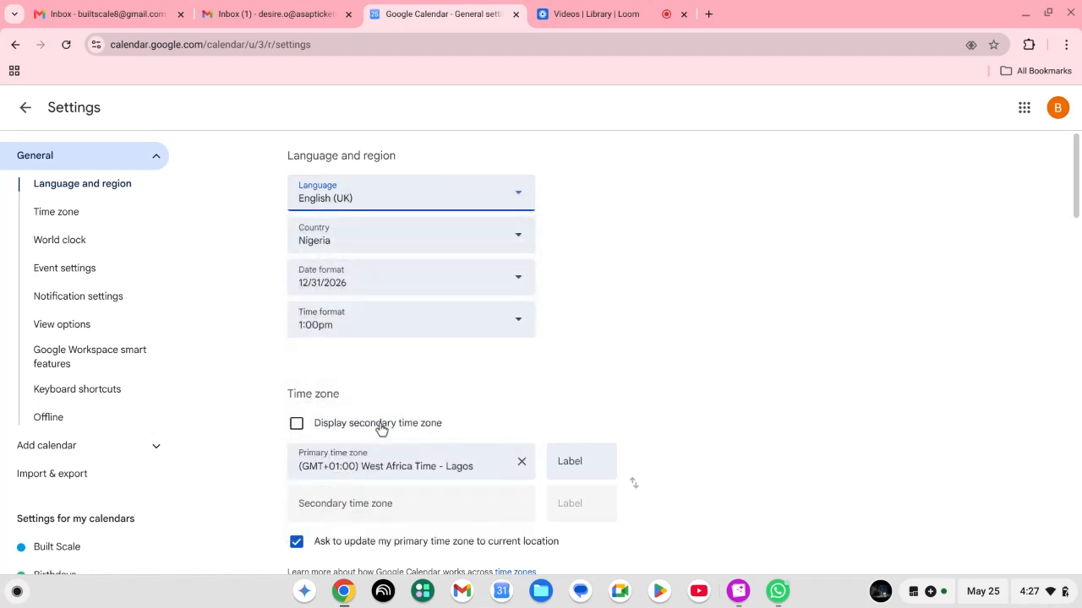
left_click(502, 249)
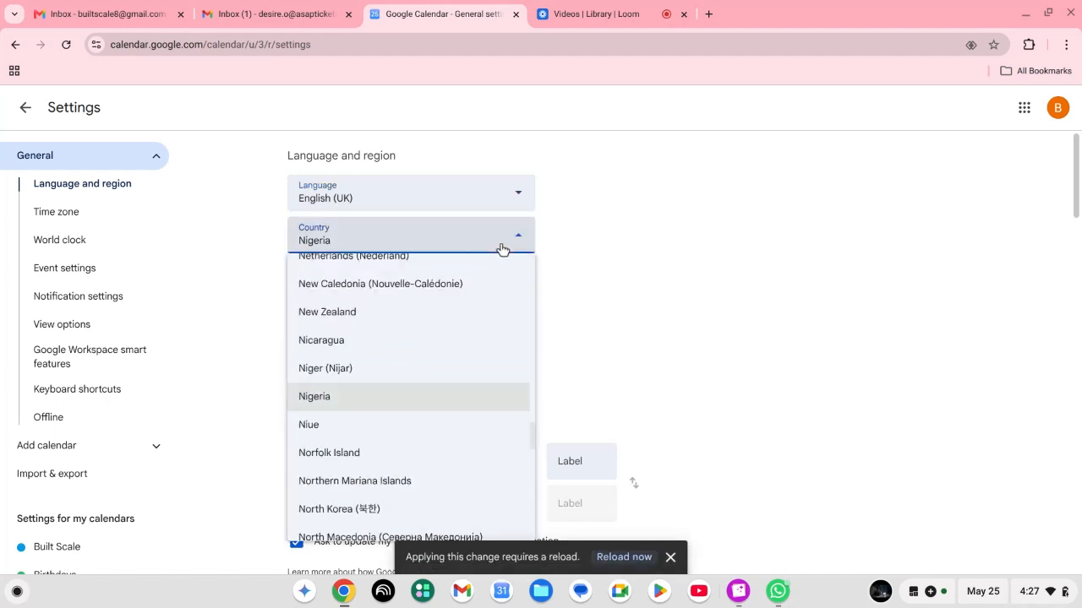
left_click(507, 246)
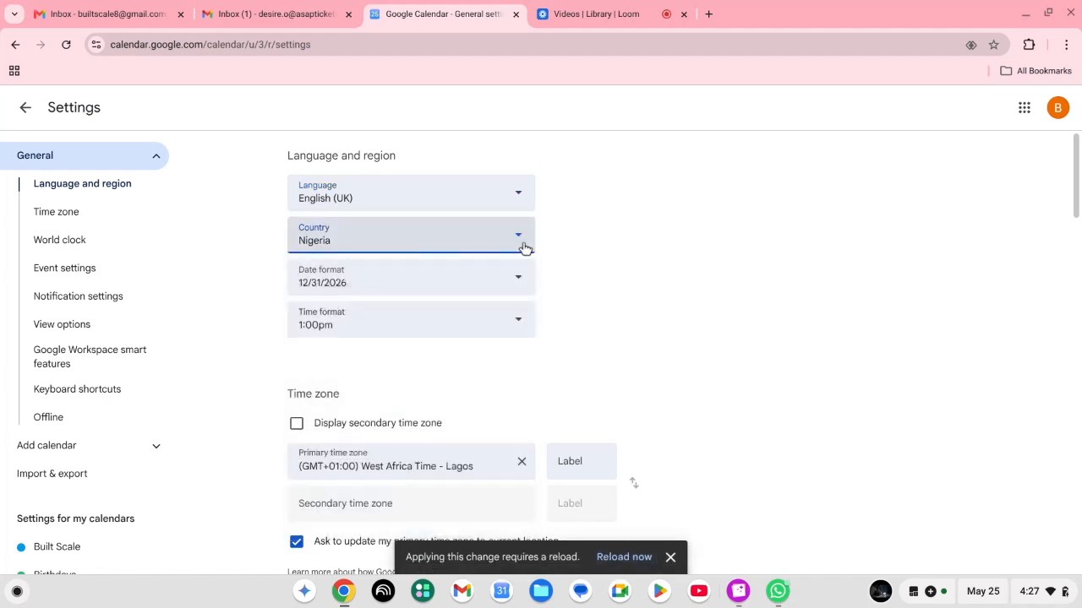
Choose 12/31/2026 as the date format and 1:00pm as the time format.
left_click(515, 289)
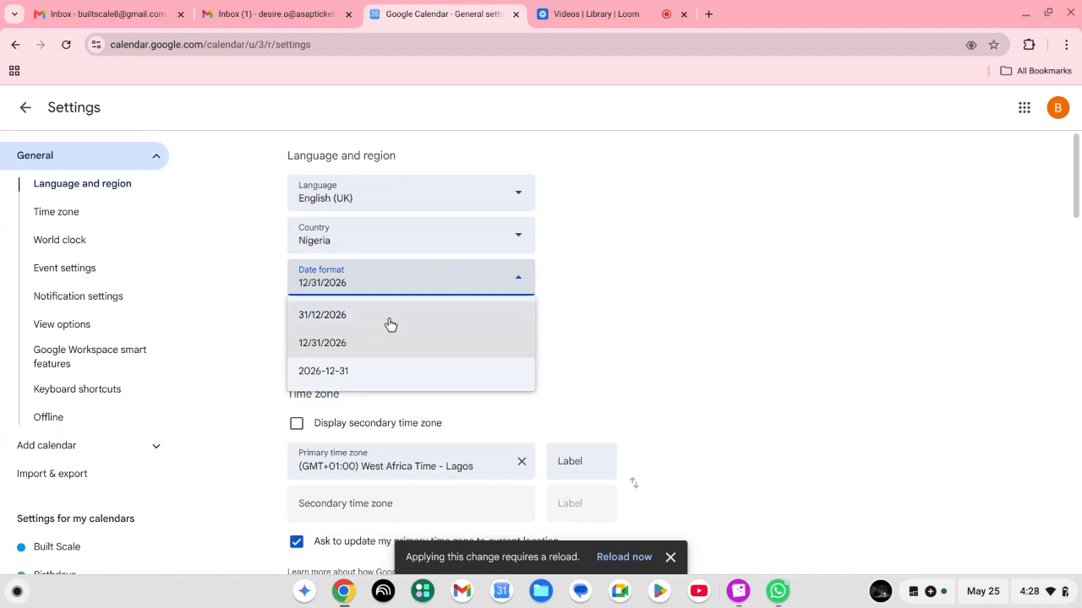
left_click(361, 353)
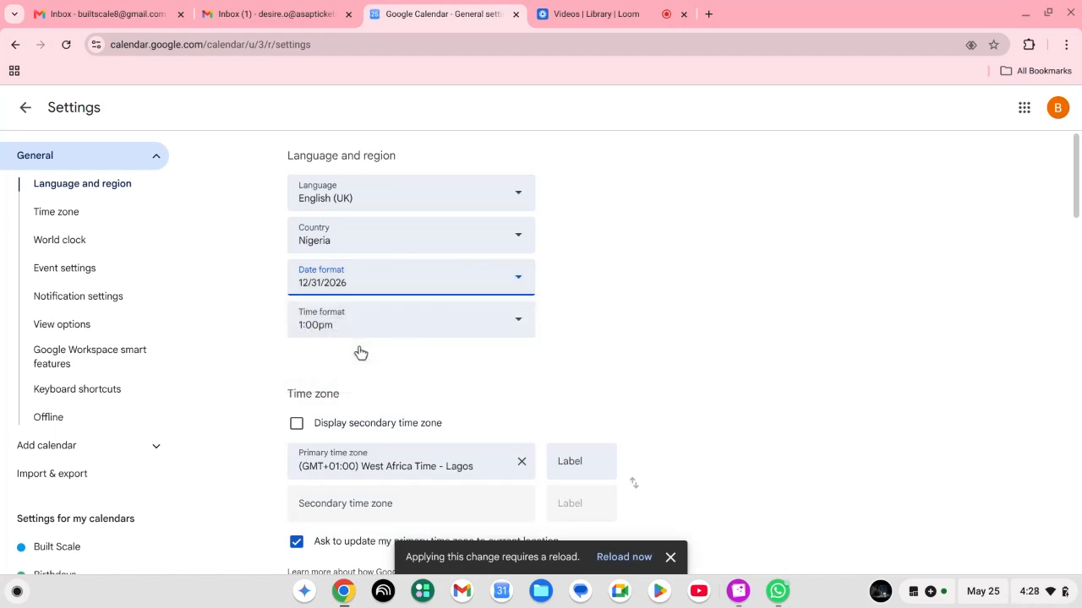
left_click(512, 322)
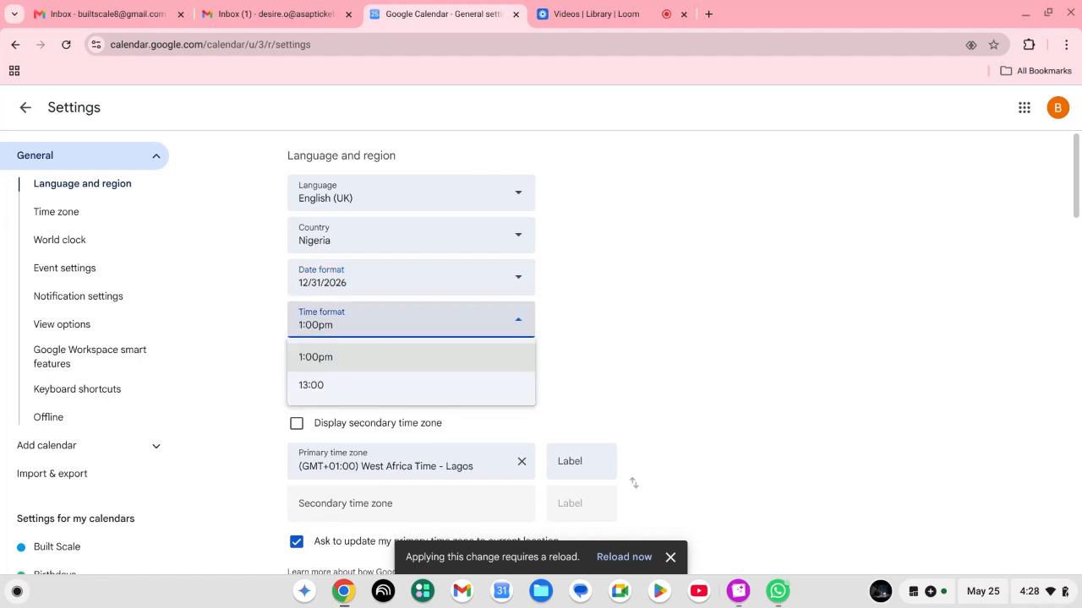
left_click(472, 357)
Set the primary time zone to United Kingdom Time.
scroll(472, 357, "down", 2)
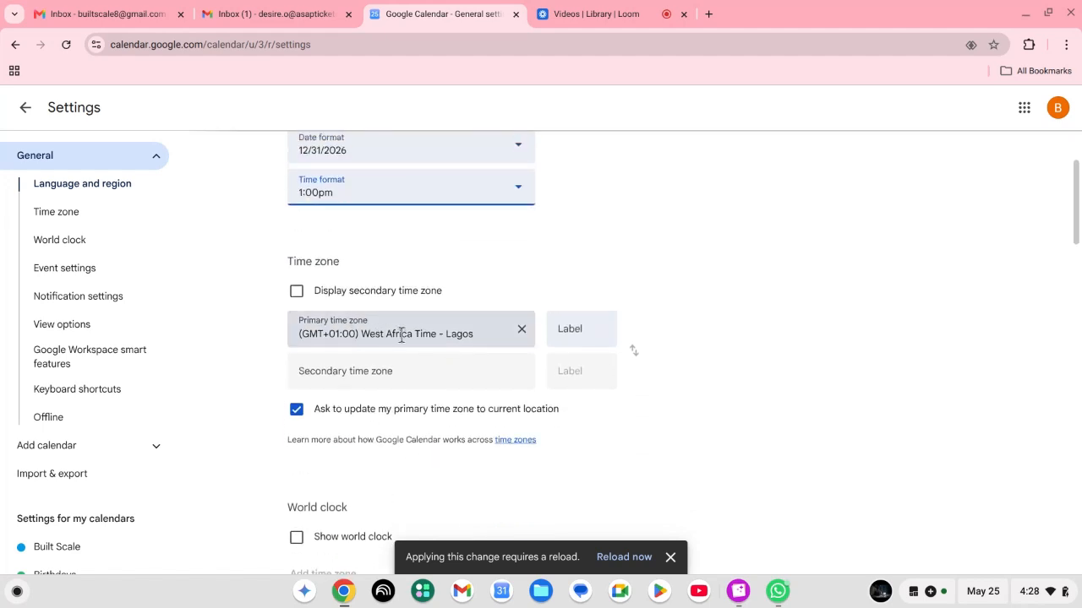
left_click(481, 332)
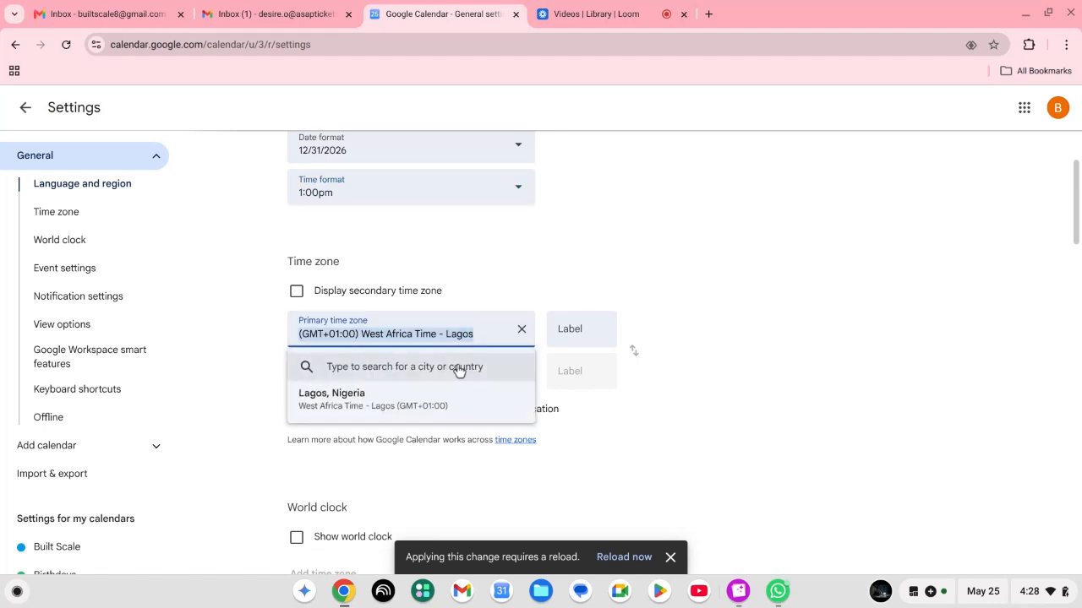
left_click(430, 369)
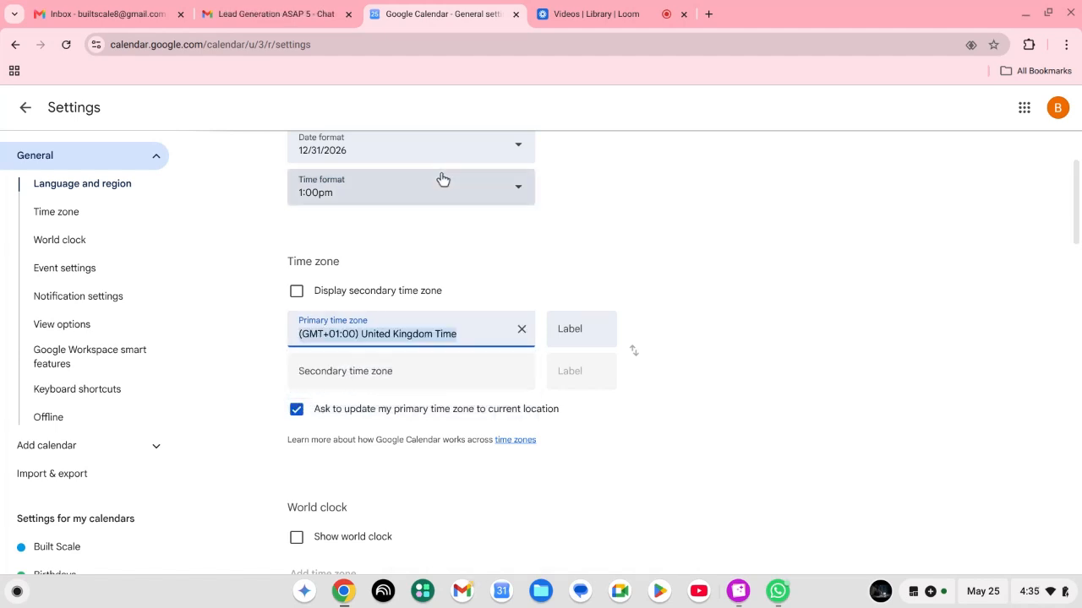
Clear the primary time zone and search the available zones for london.
left_click(522, 330)
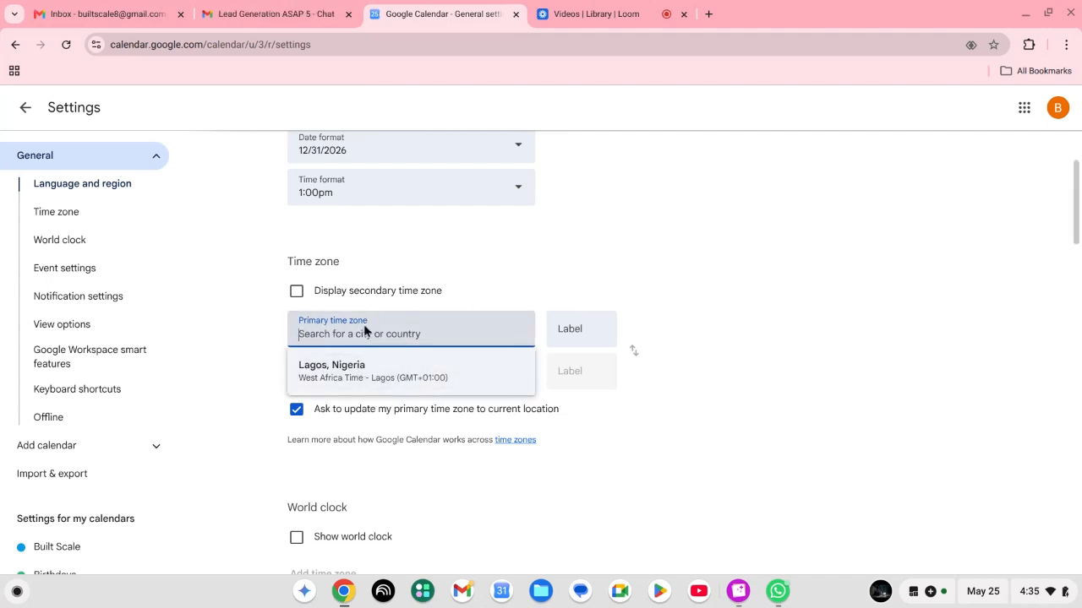
type("london")
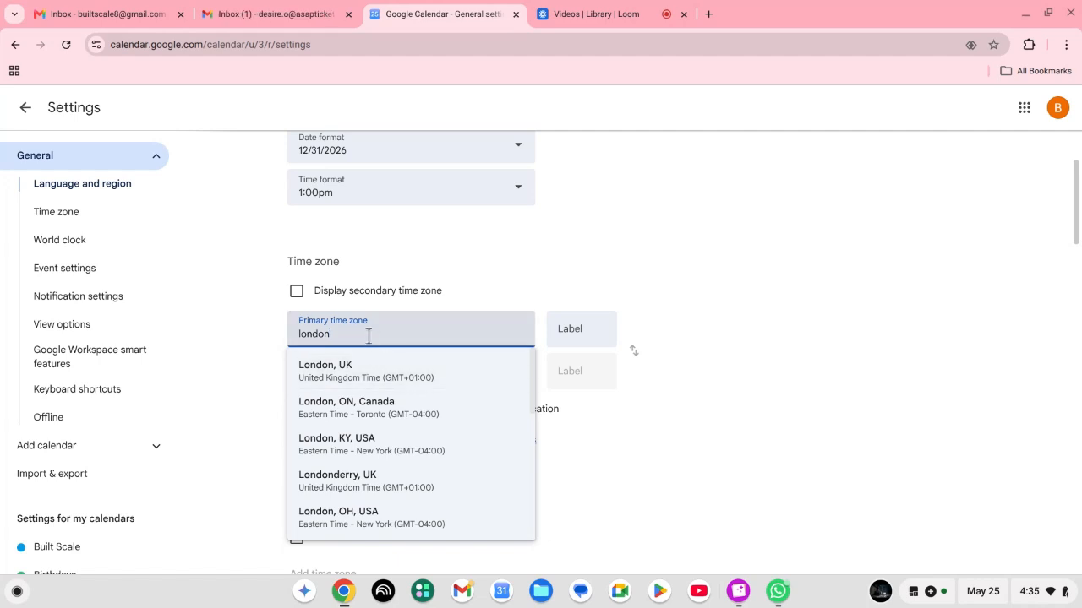
key("BackSpace")
key("BackSpace")
key("BackSpace")
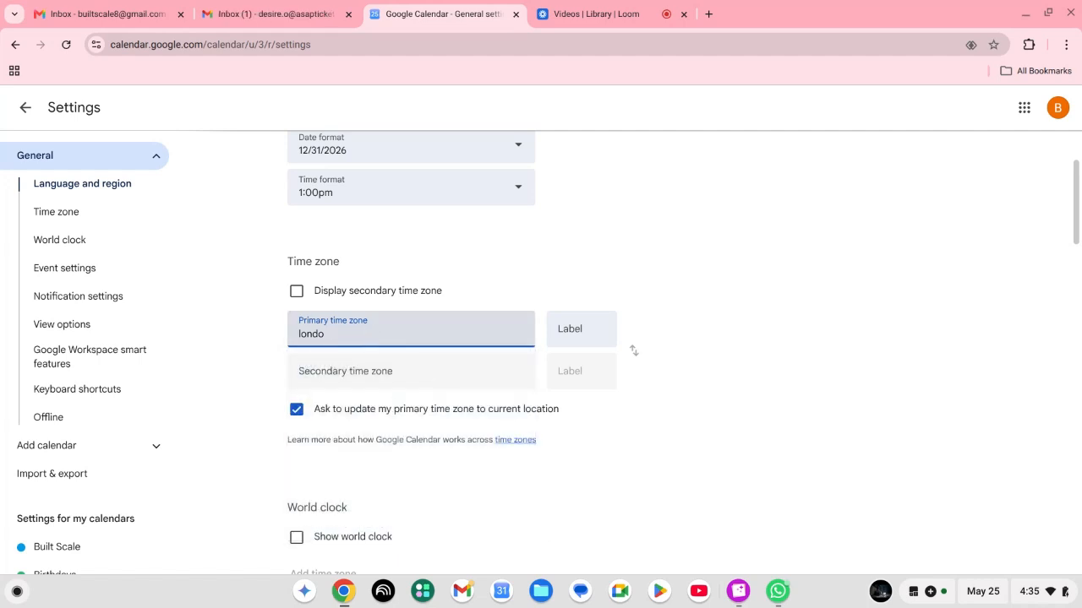
key("BackSpace")
key("BackSpace")
Search the primary time zone options for central.
type("ce")
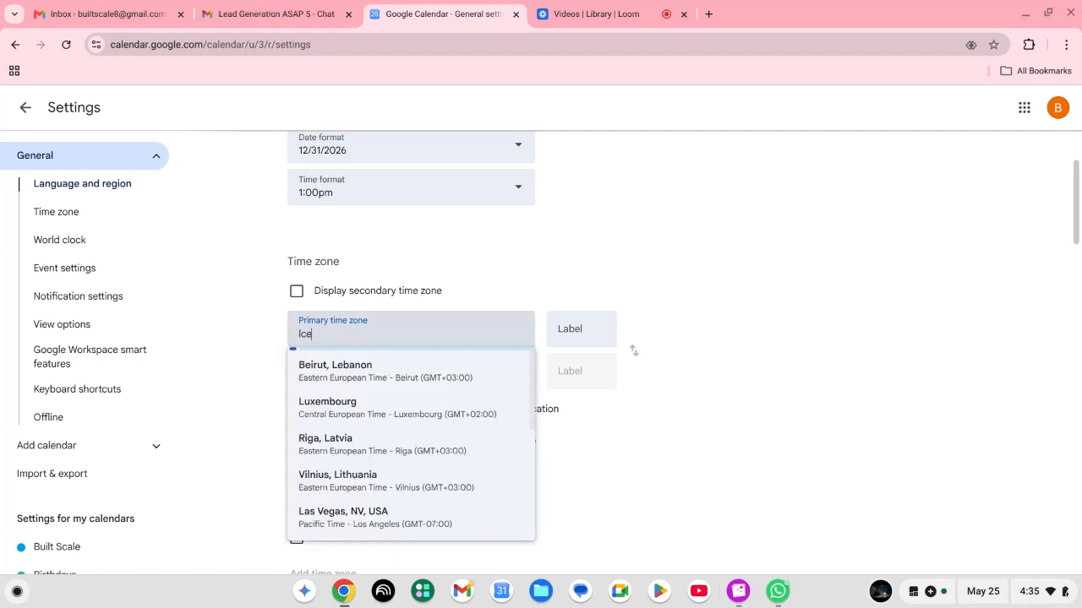
type("ntral")
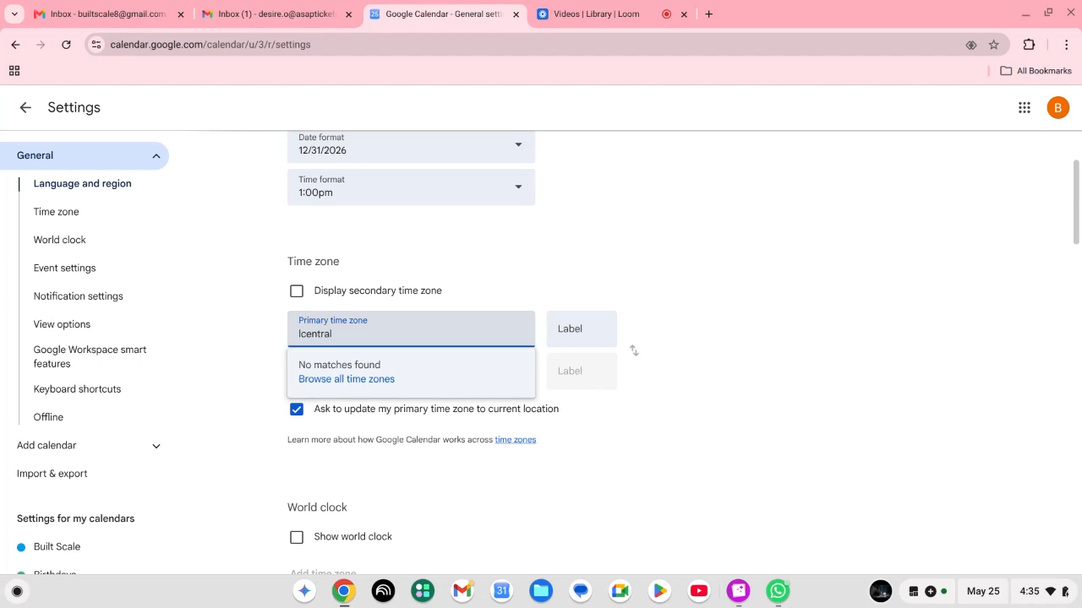
key("BackSpace")
key("BackSpace")
key("BackSpace")
key("BackSpace")
type("centra")
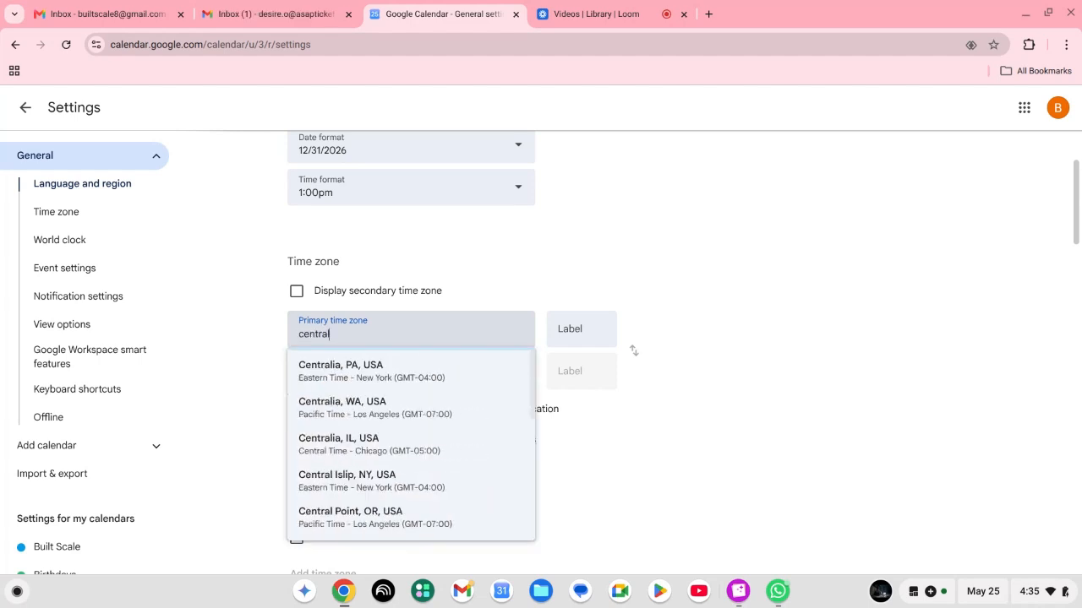
Clear the search text and set the primary time zone to Lagos, Nigeria (West Africa Time, GMT+01:00).
key("BackSpace")
key("BackSpace")
key("BackSpace")
key("BackSpace")
key("BackSpace")
key("BackSpace")
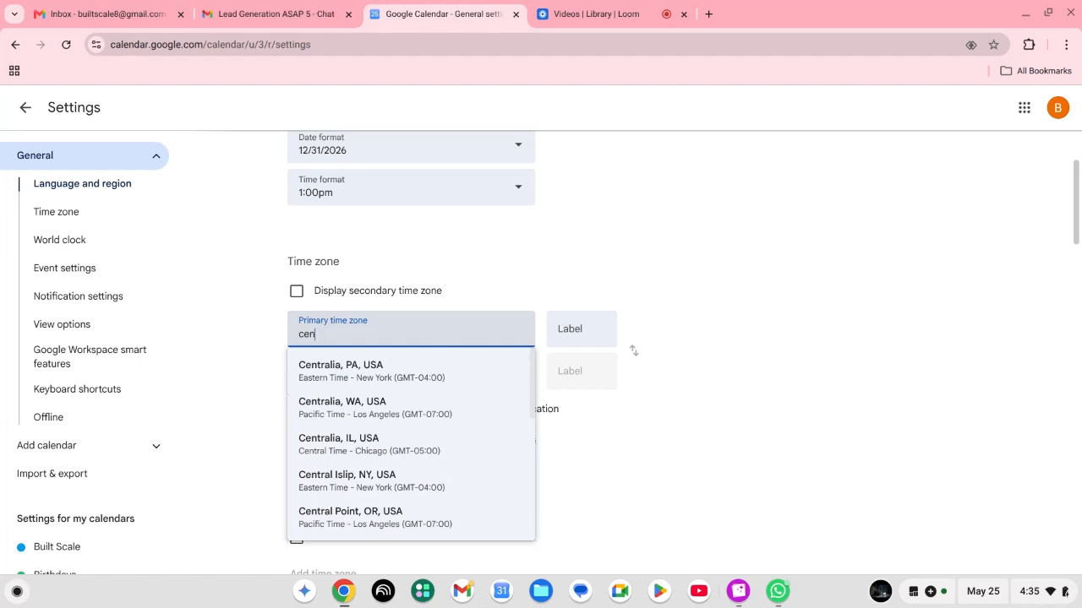
left_click(388, 381)
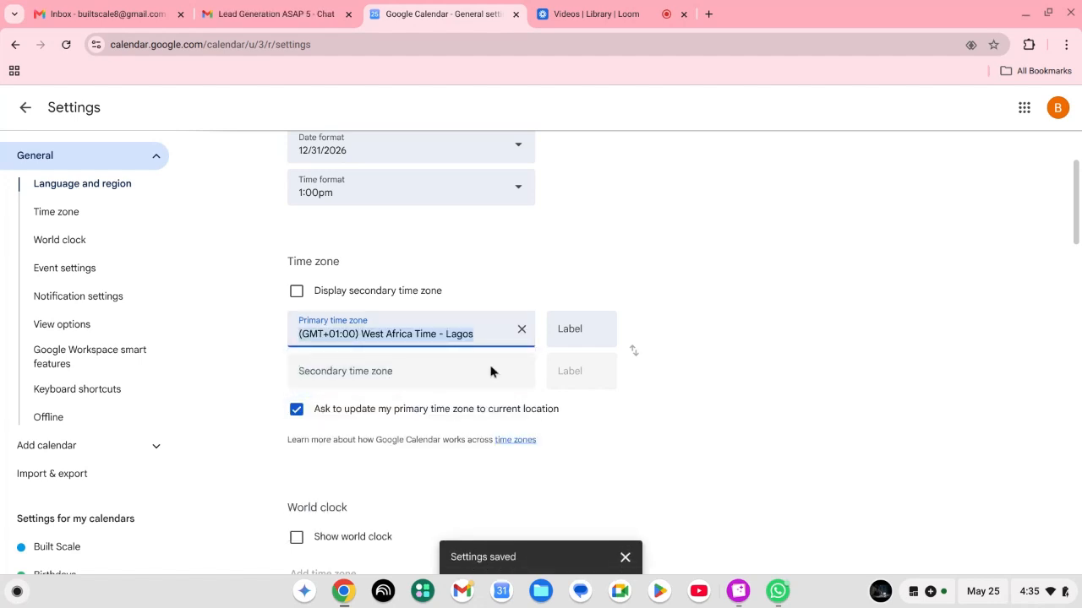
Look over the world clock and event settings, return to the weekly calendar and open its list of view options.
left_click(1074, 218)
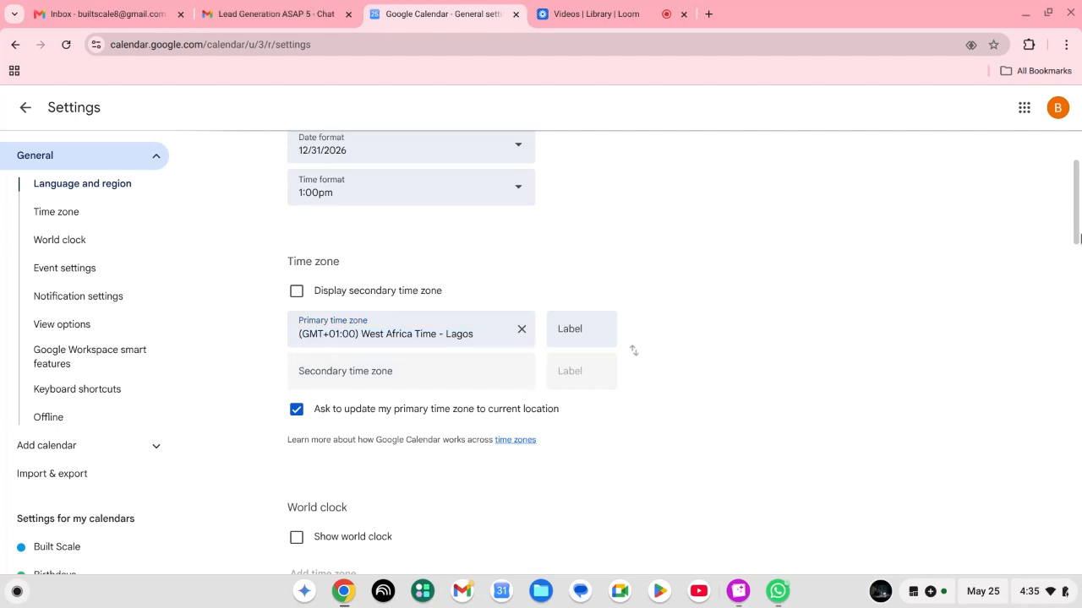
scroll(1080, 278, "down", 4)
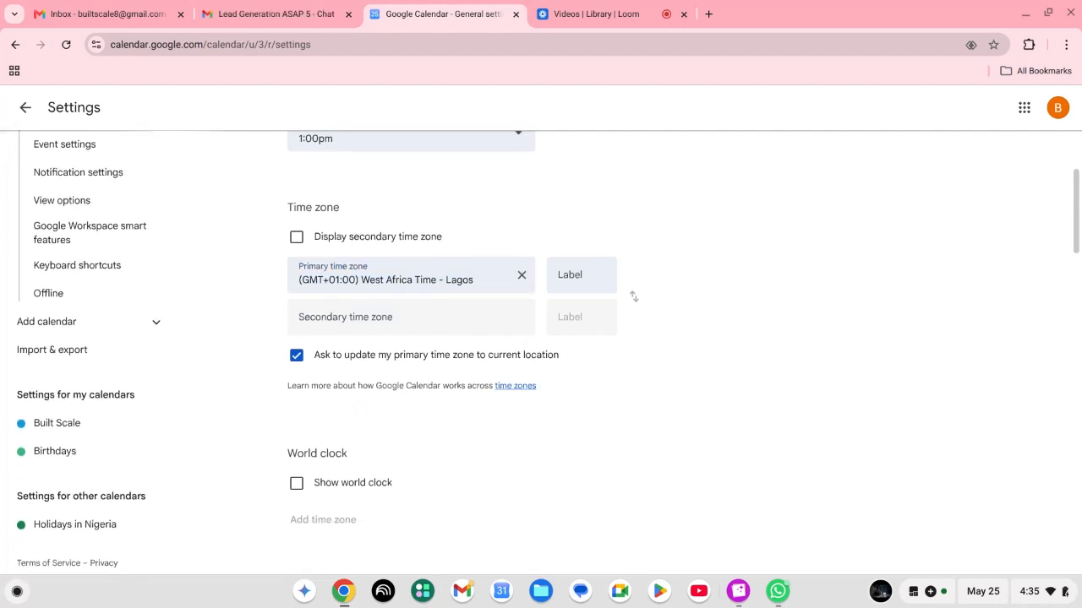
scroll(683, 353, "down", 5)
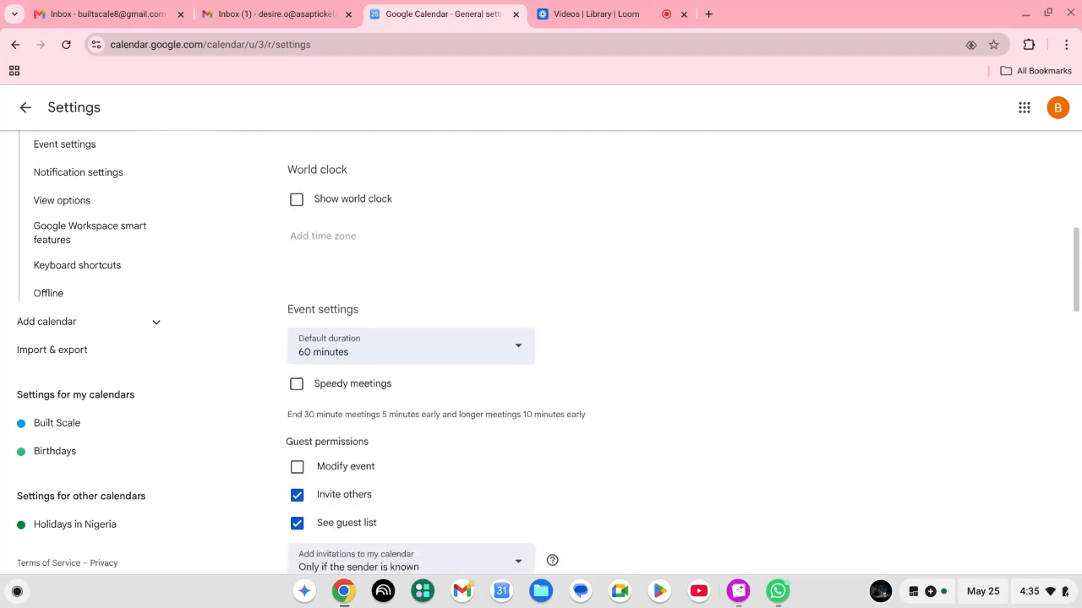
scroll(683, 352, "down", 5)
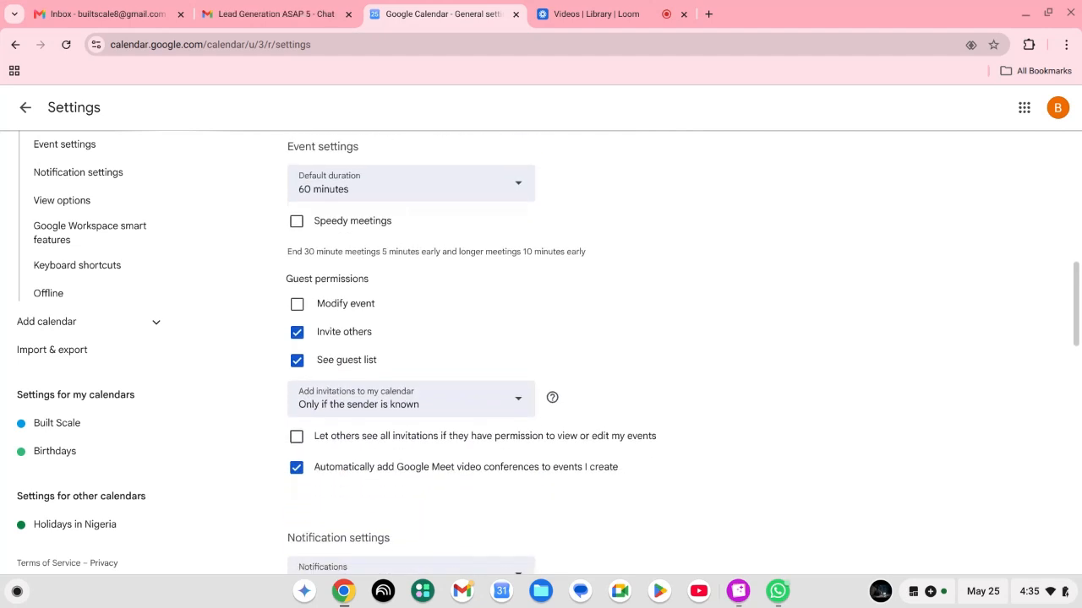
scroll(634, 439, "up", 15)
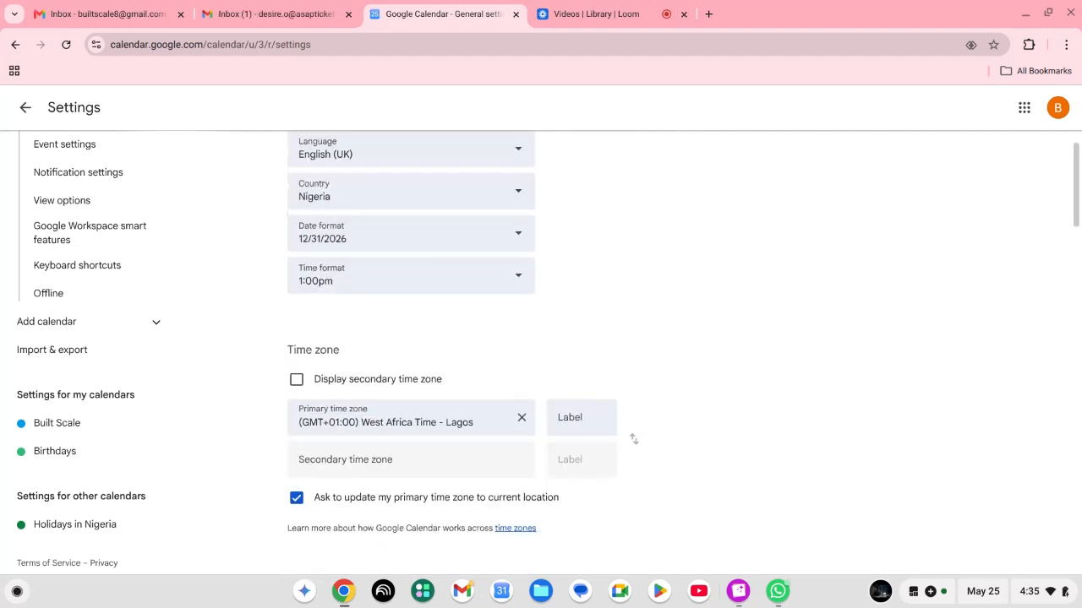
left_click(24, 109)
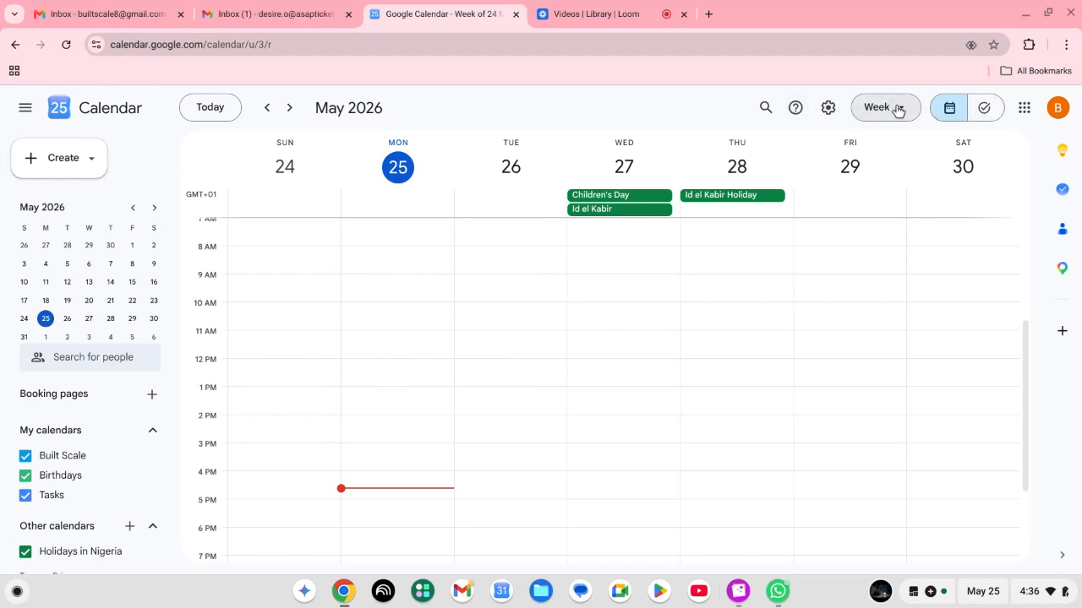
left_click(901, 110)
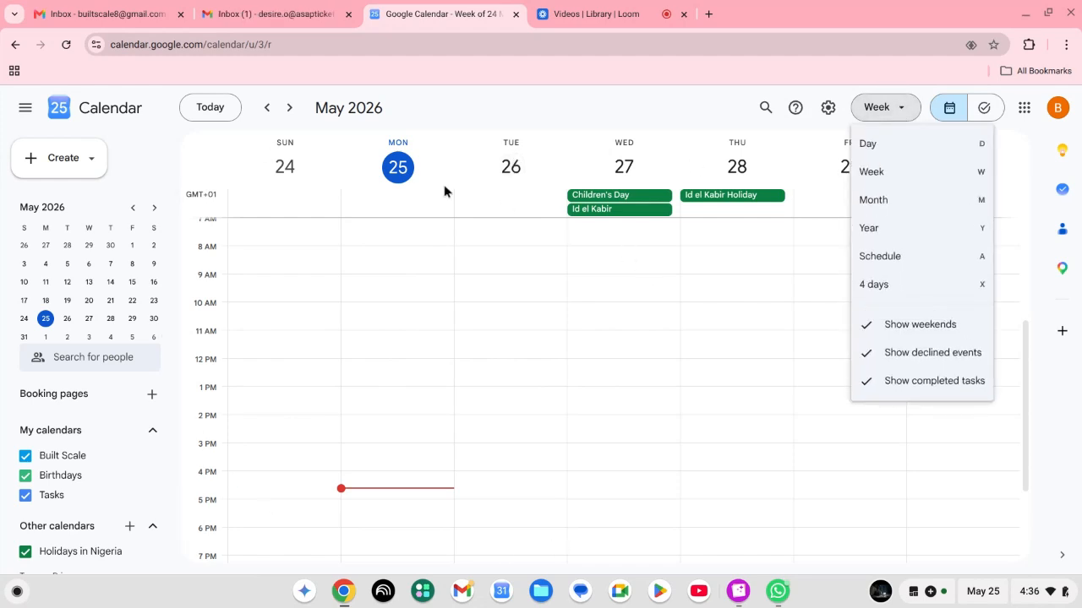
Look over the calendar's day, week, month and year views and the tasks page, and return to the weekly calendar.
left_click(922, 149)
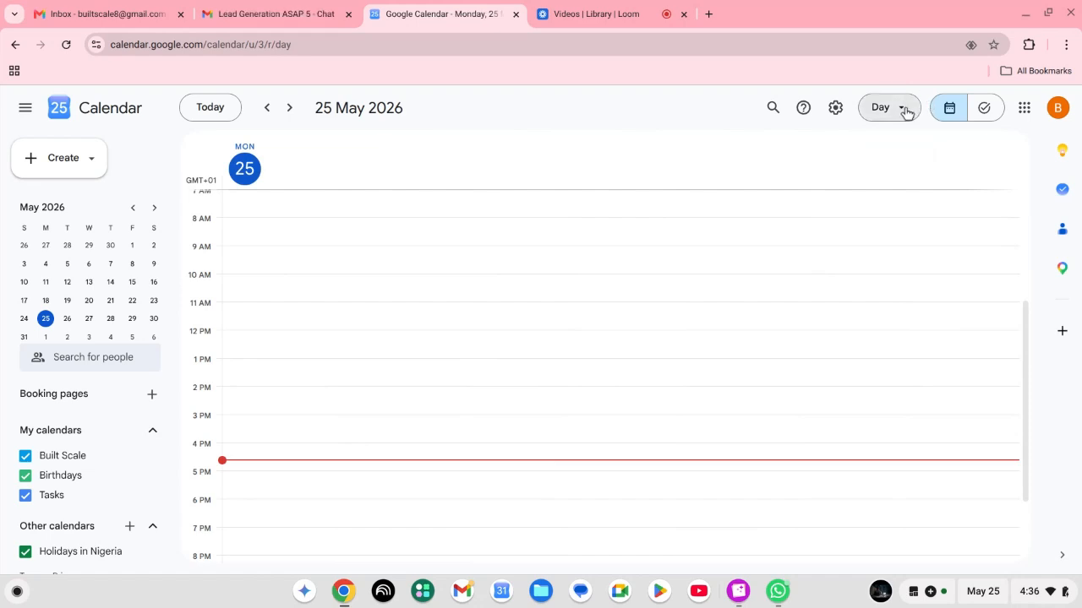
left_click(903, 109)
left_click(898, 173)
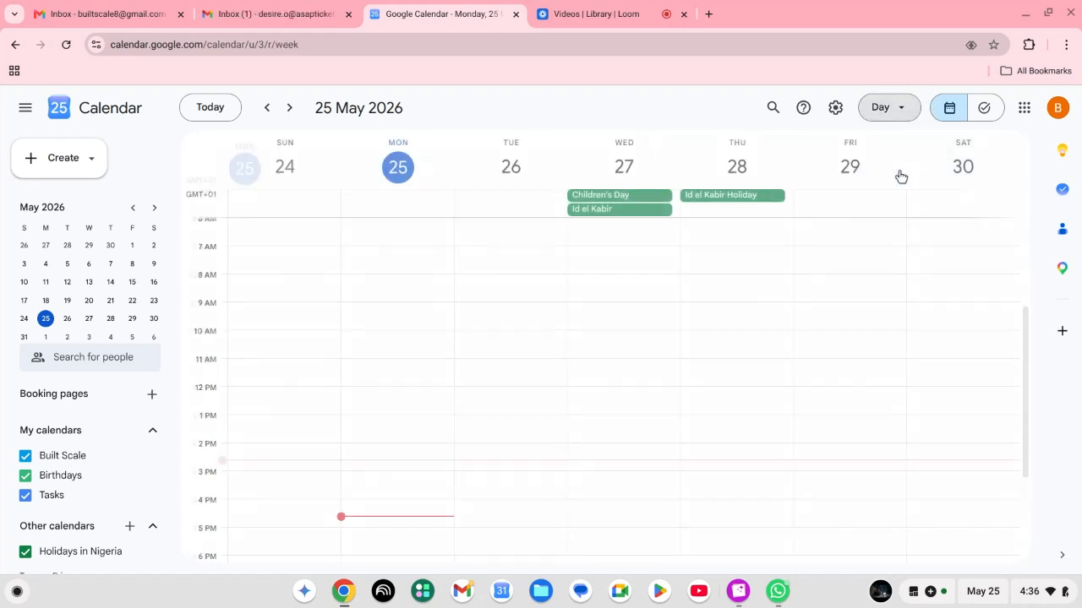
left_click(901, 108)
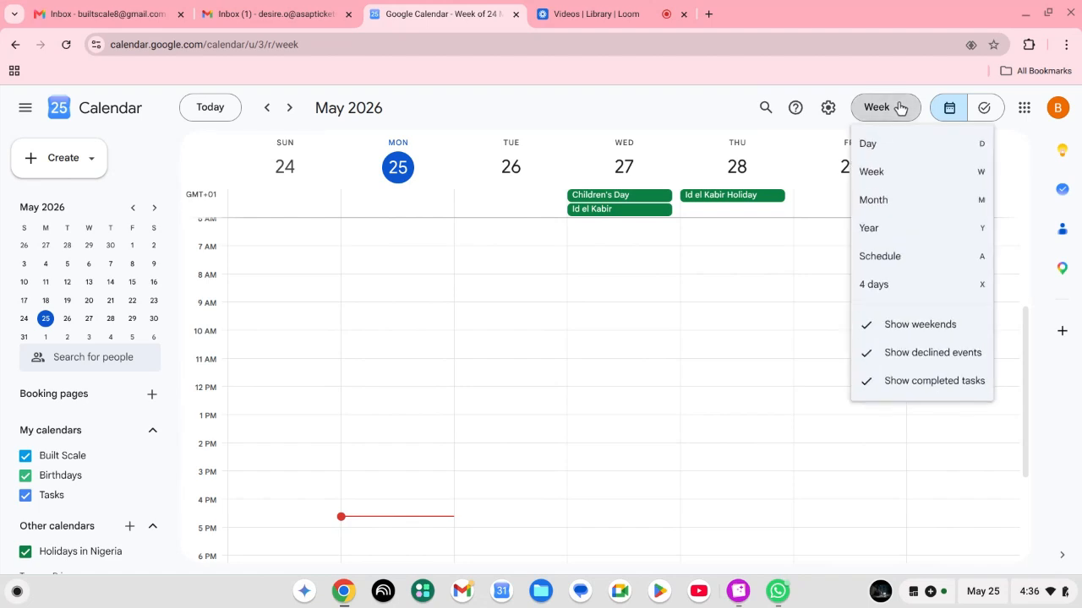
left_click(908, 211)
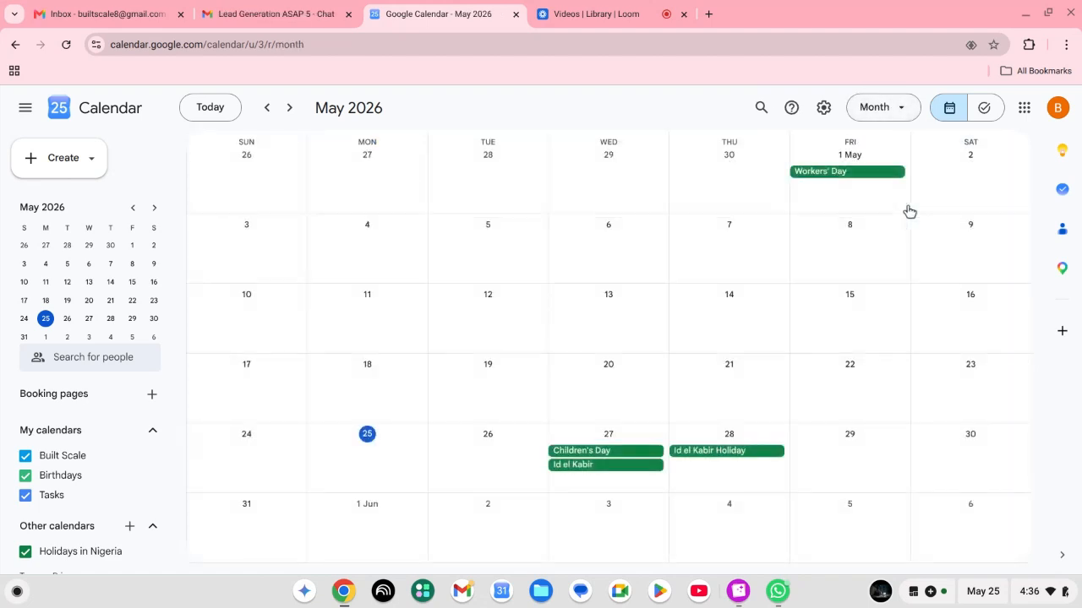
left_click(900, 105)
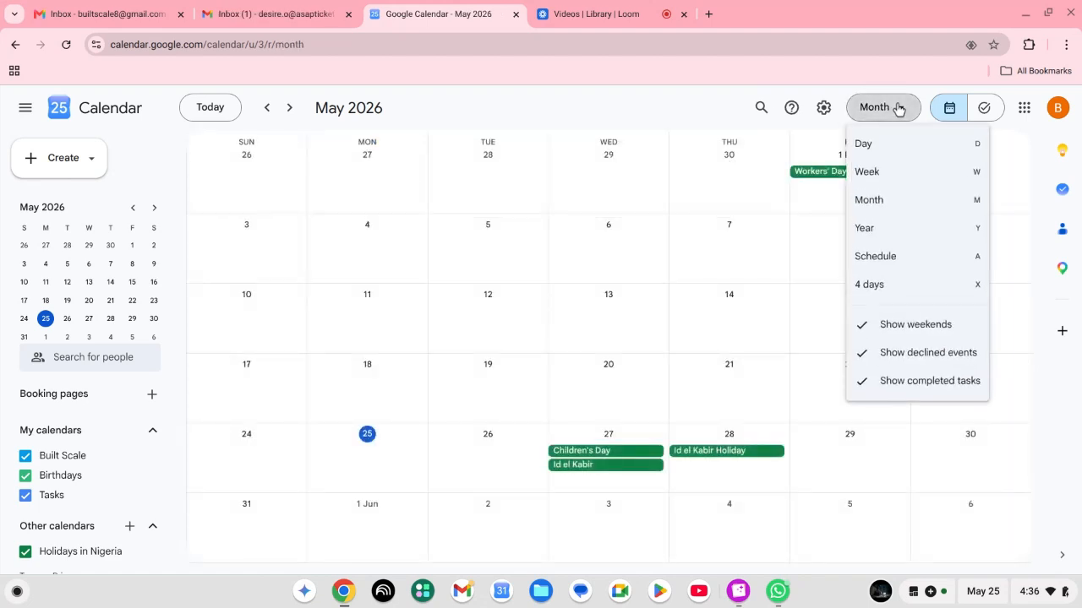
left_click(889, 240)
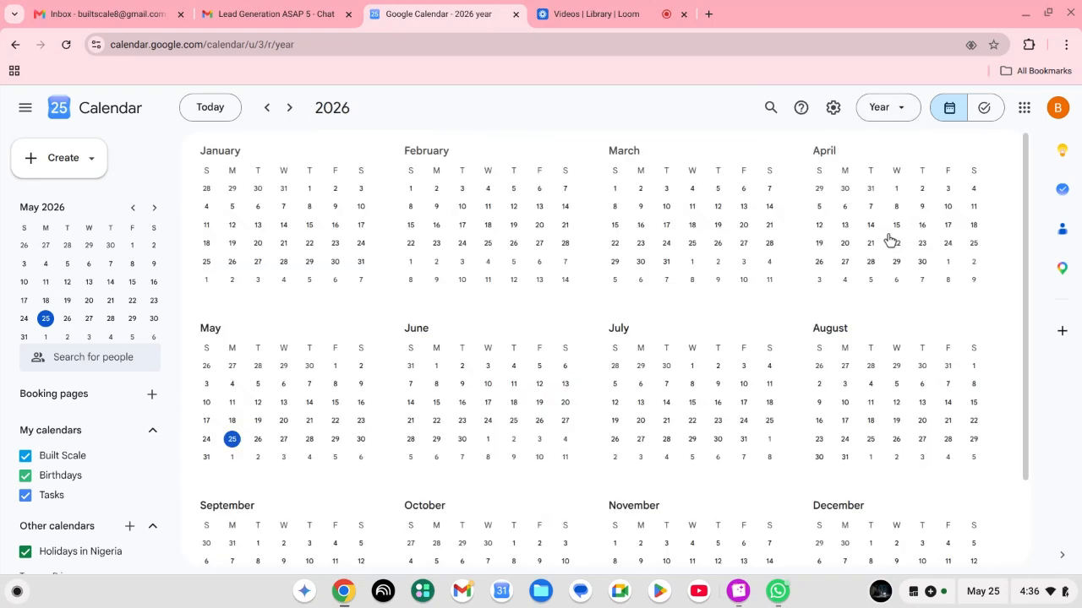
left_click(901, 107)
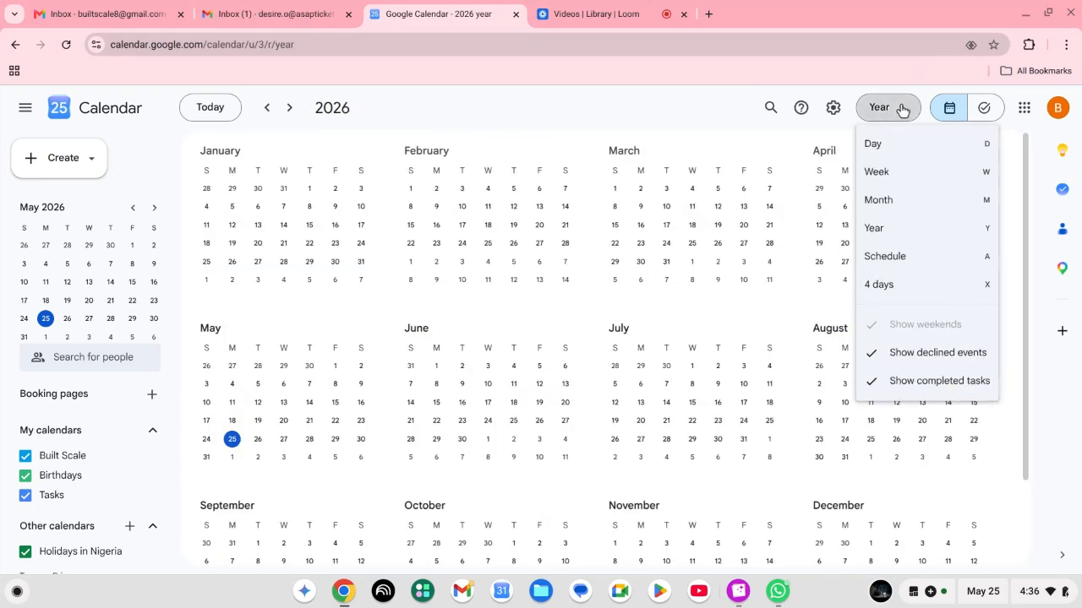
left_click(878, 174)
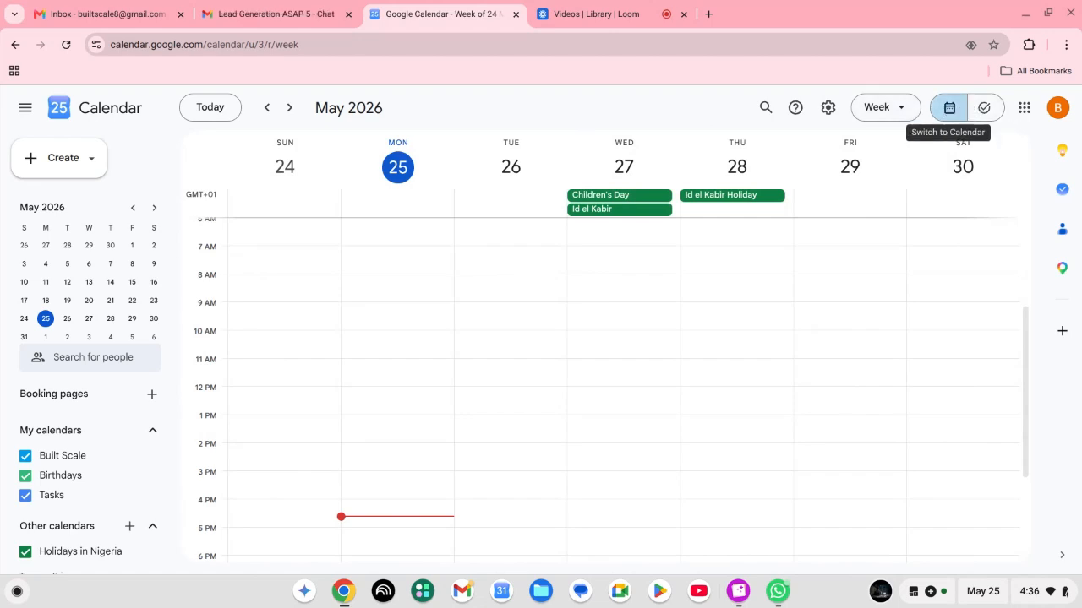
left_click(981, 110)
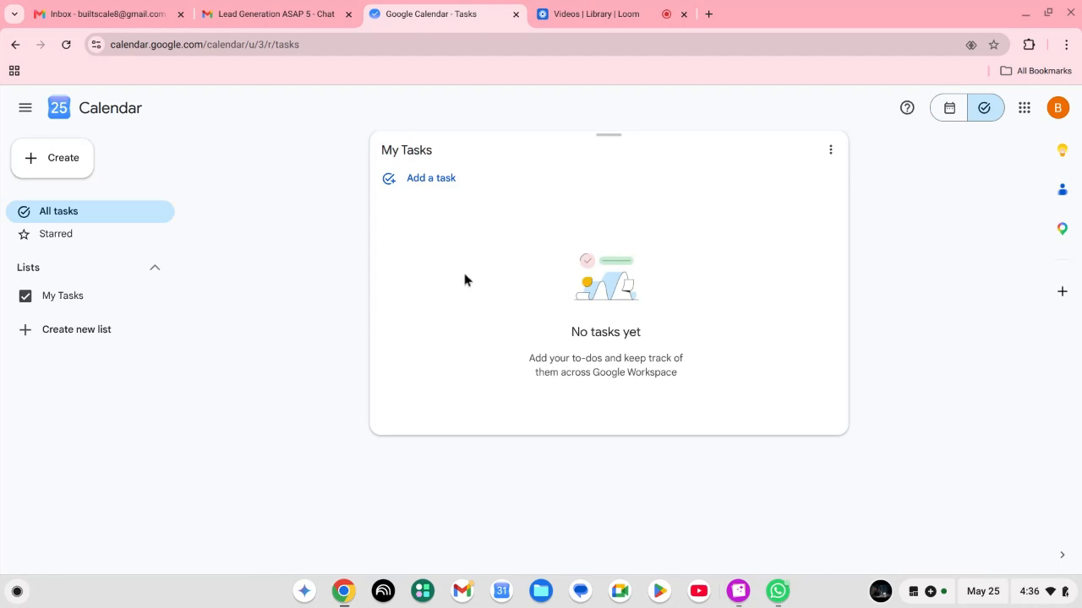
left_click(949, 110)
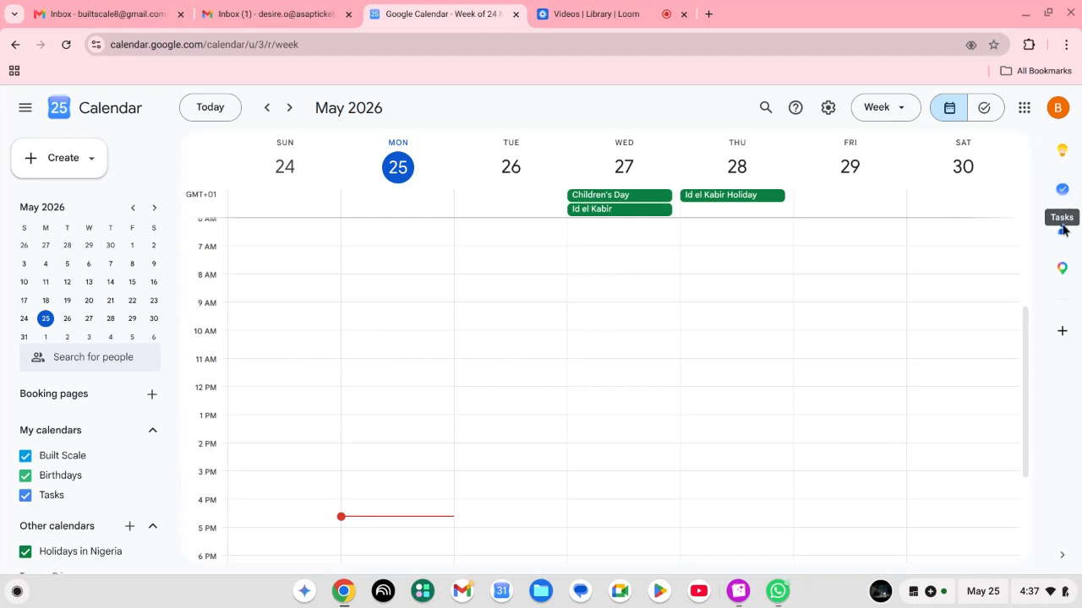
Add an untitled Keep note reading "I plan to do some workout today" and reopen the notes list beside the calendar.
left_click(1064, 154)
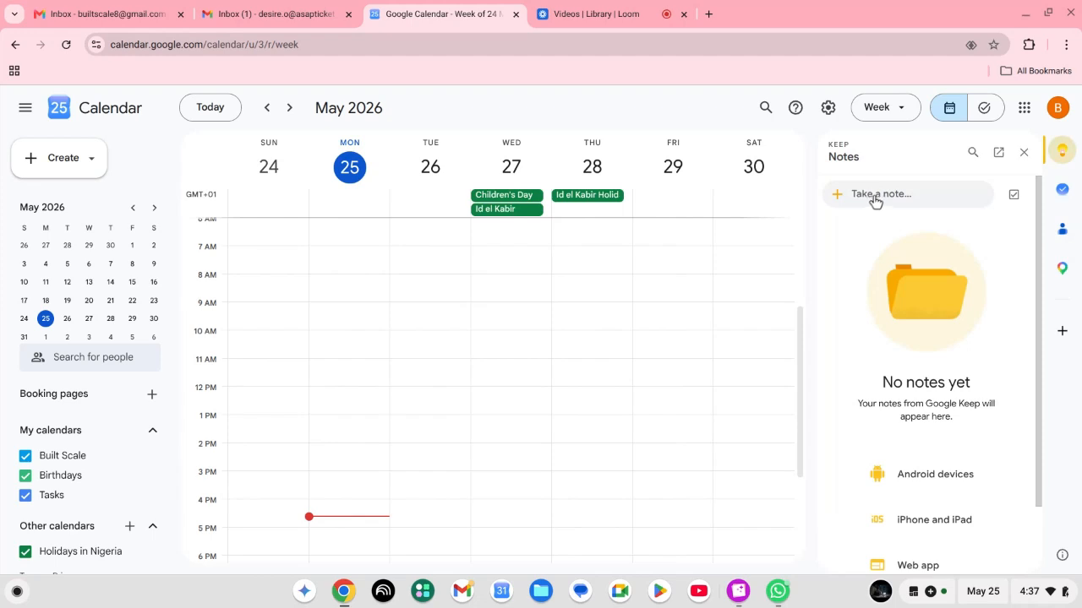
left_click(890, 198)
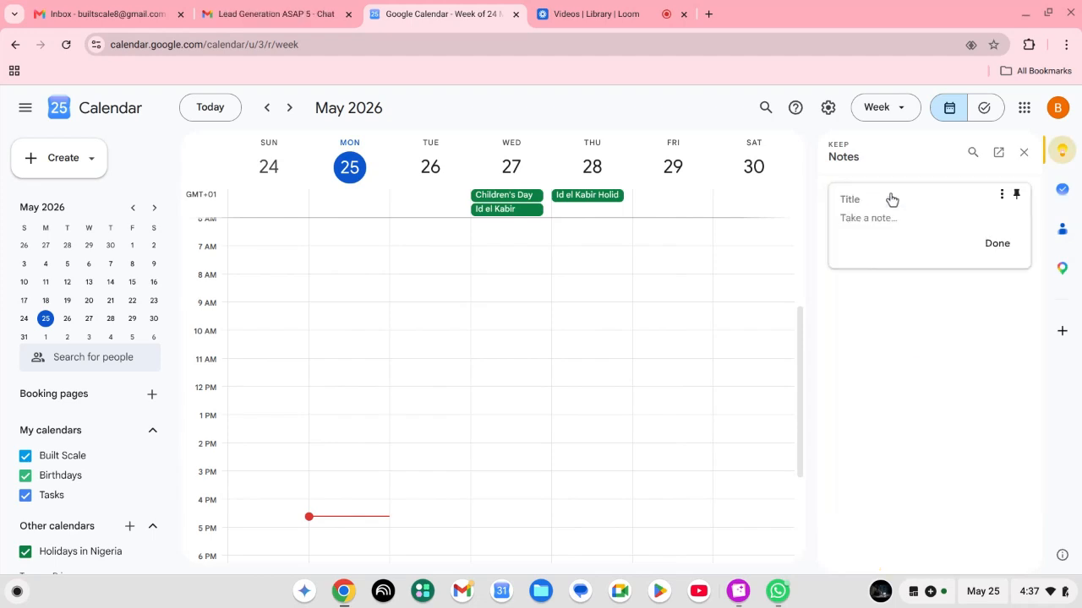
type("I plan to do somw")
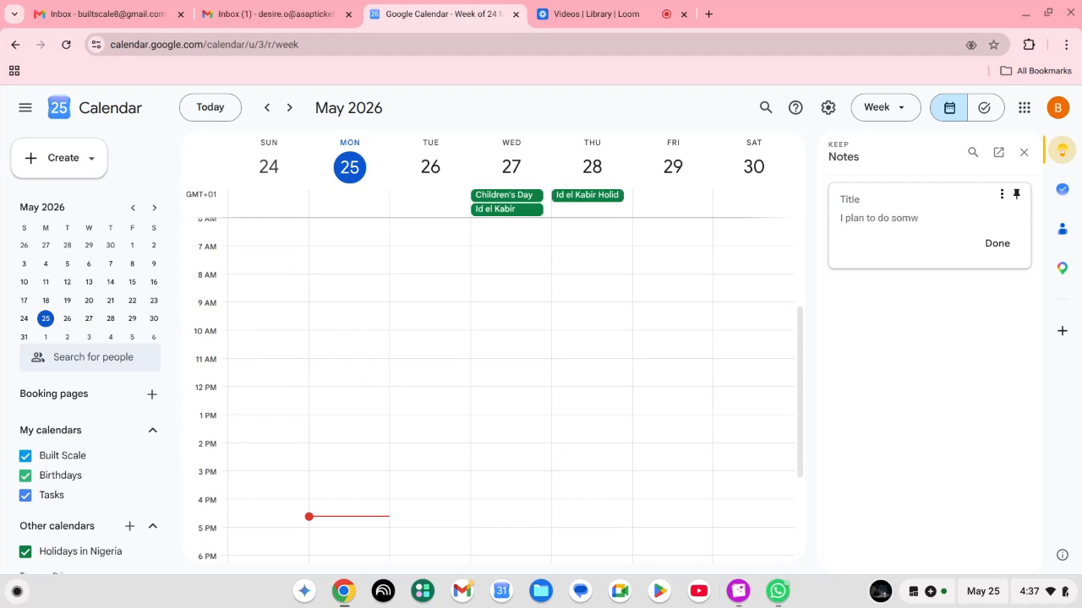
key("BackSpace")
type("e work")
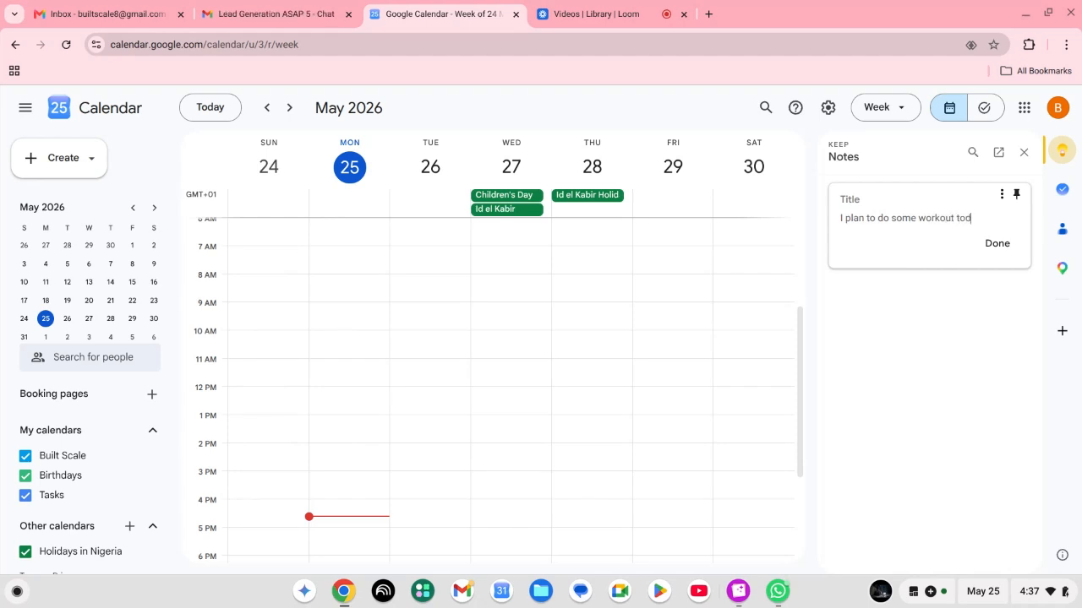
left_click(996, 245)
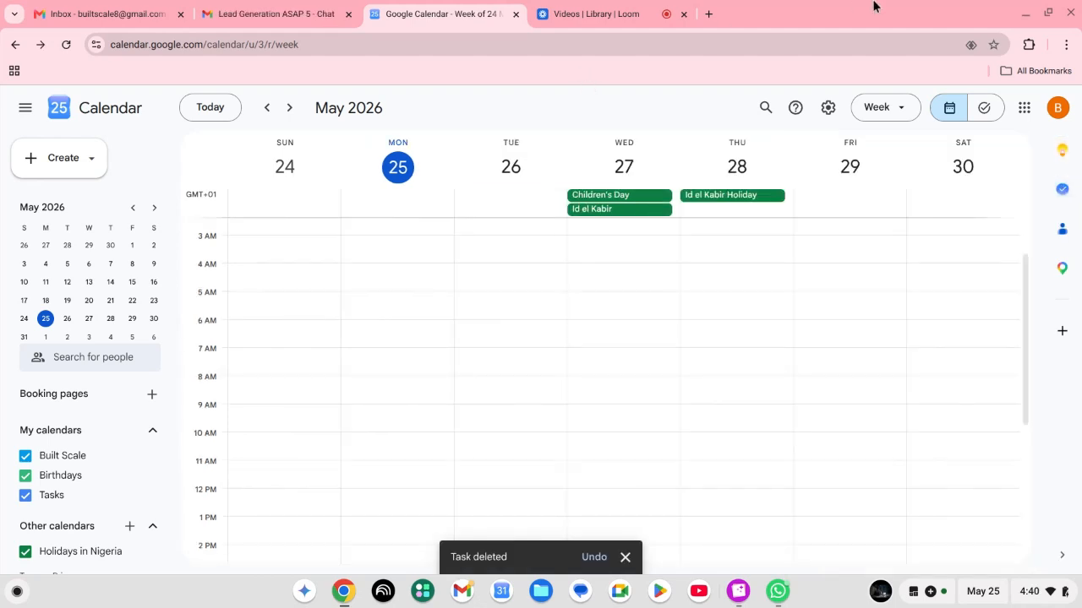
left_click(1063, 150)
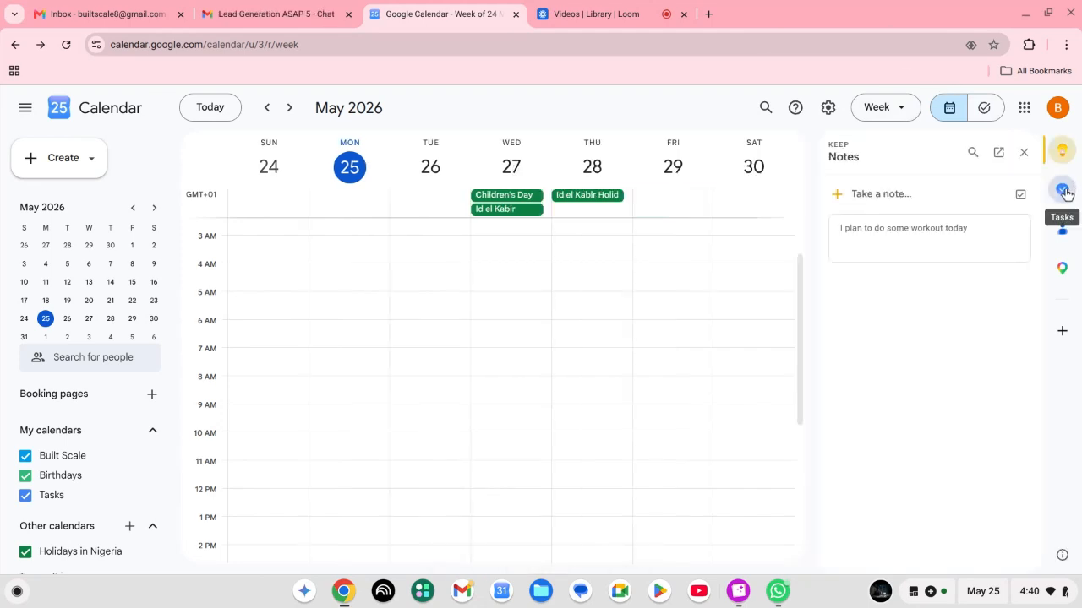
Add a task titled "workout" with the details "To go to the guy" to the My Tasks list.
left_click(1063, 190)
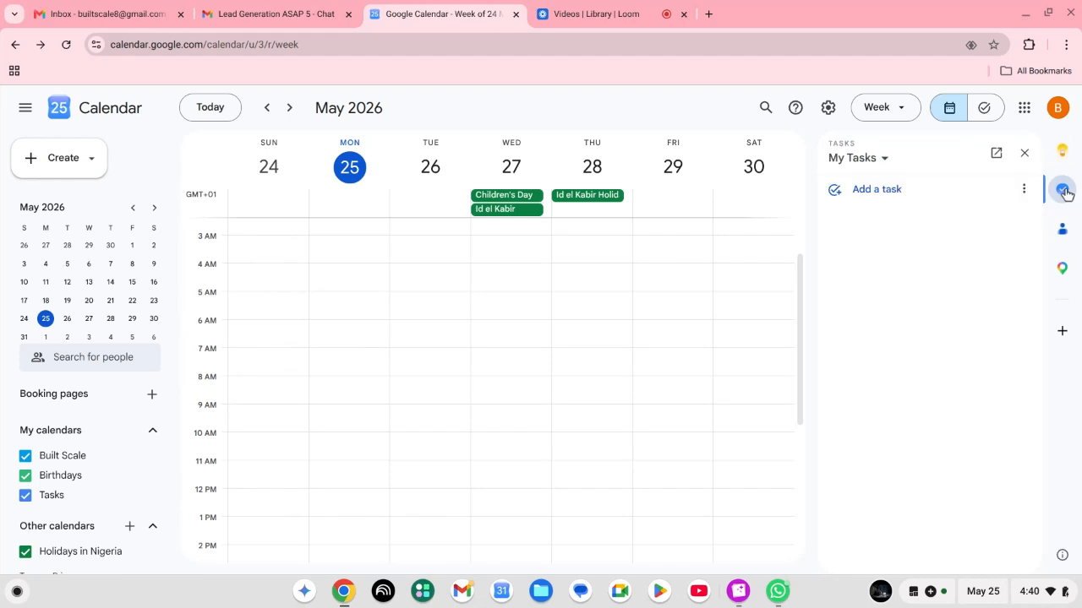
left_click(901, 188)
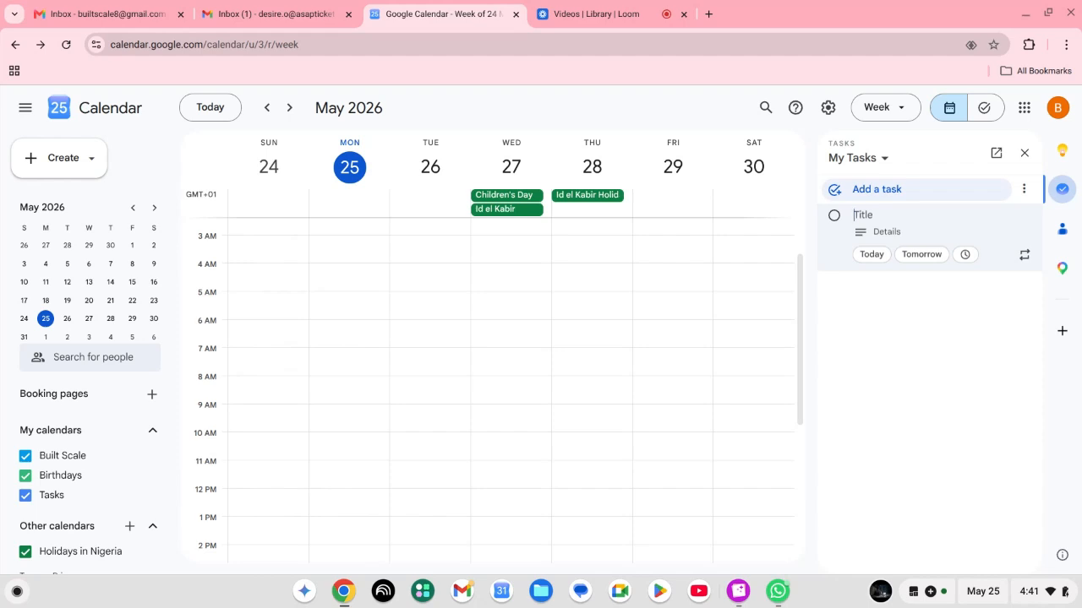
type("work")
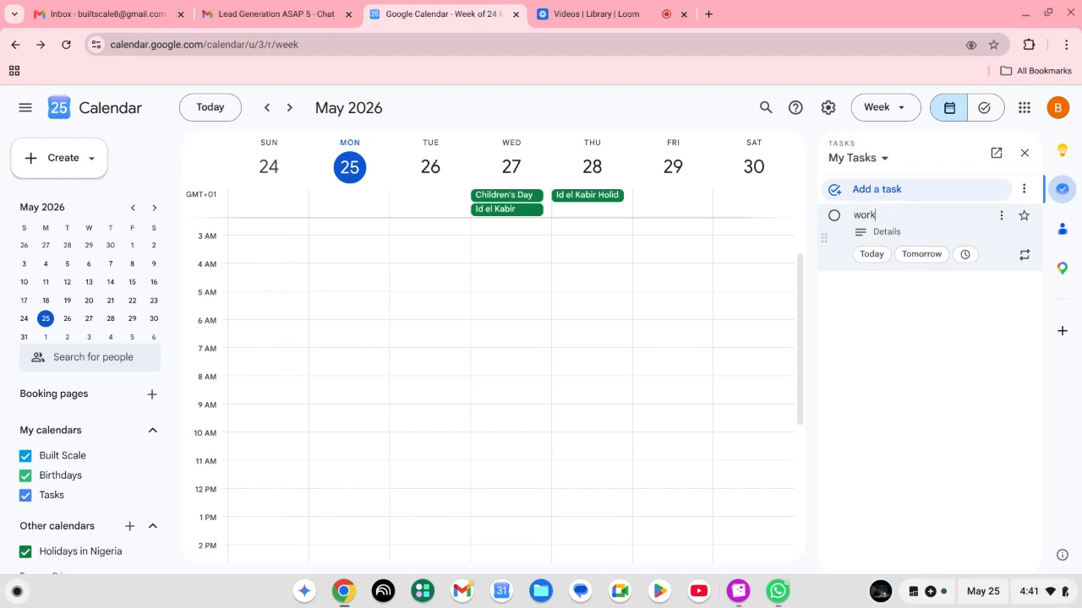
type("out")
left_click(876, 233)
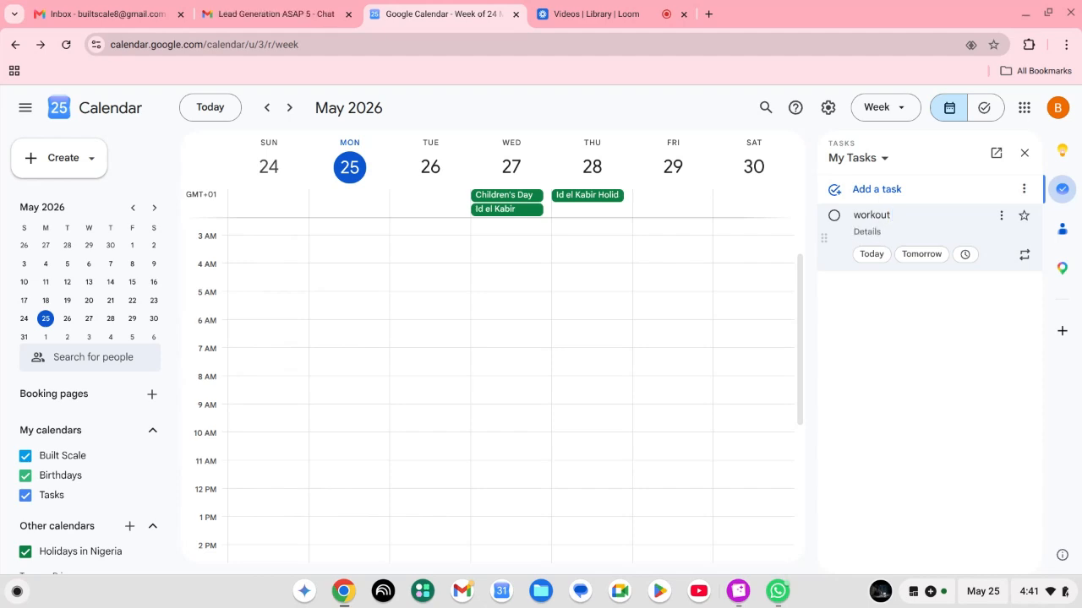
type("To")
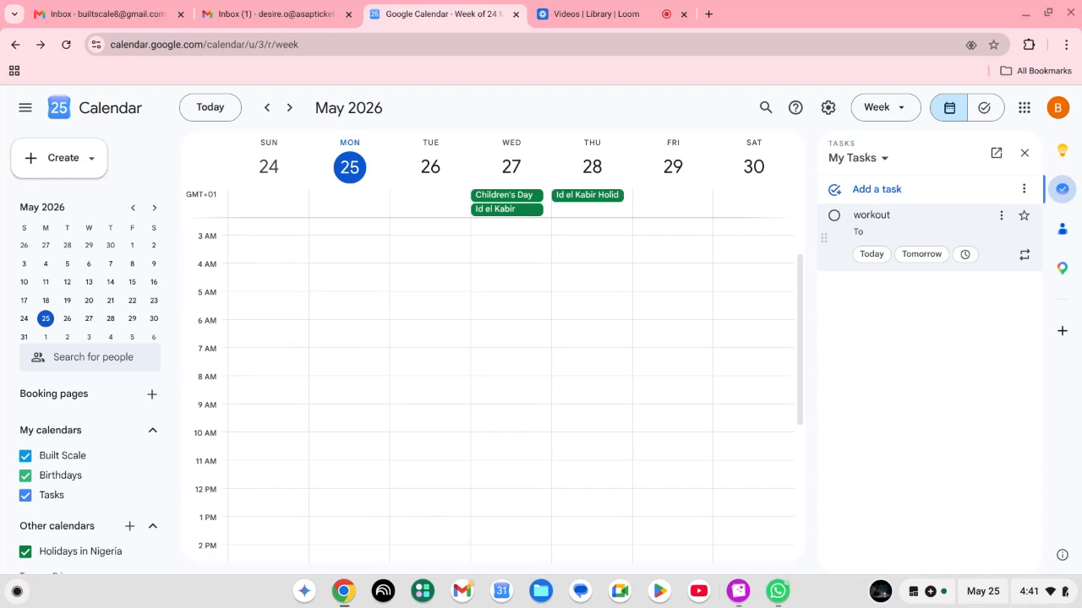
type(" go to the guy")
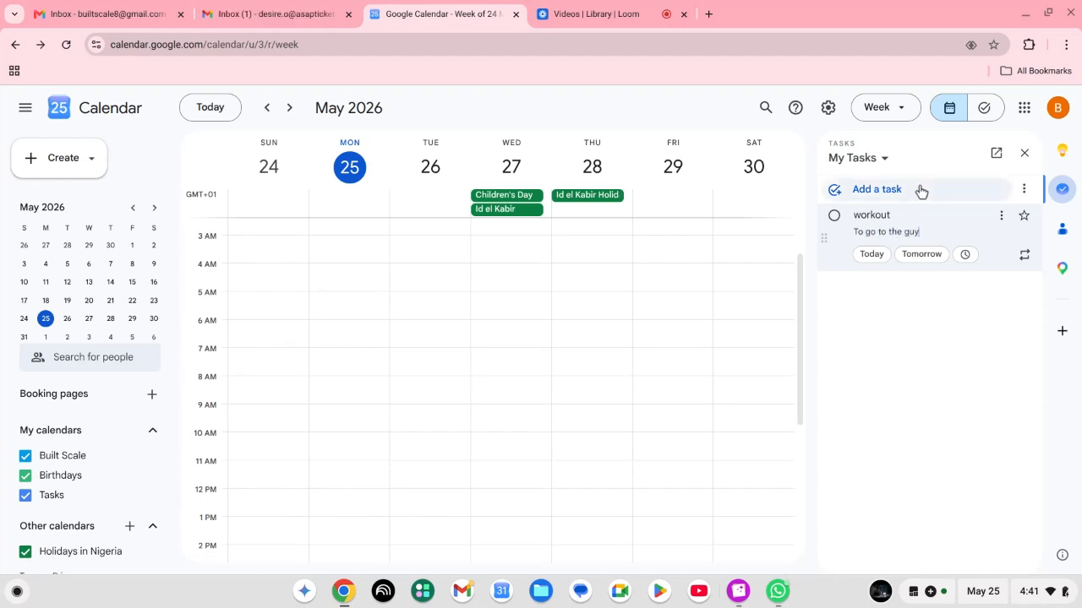
Schedule the workout task for 26 May 2026 at 08:00.
left_click(967, 256)
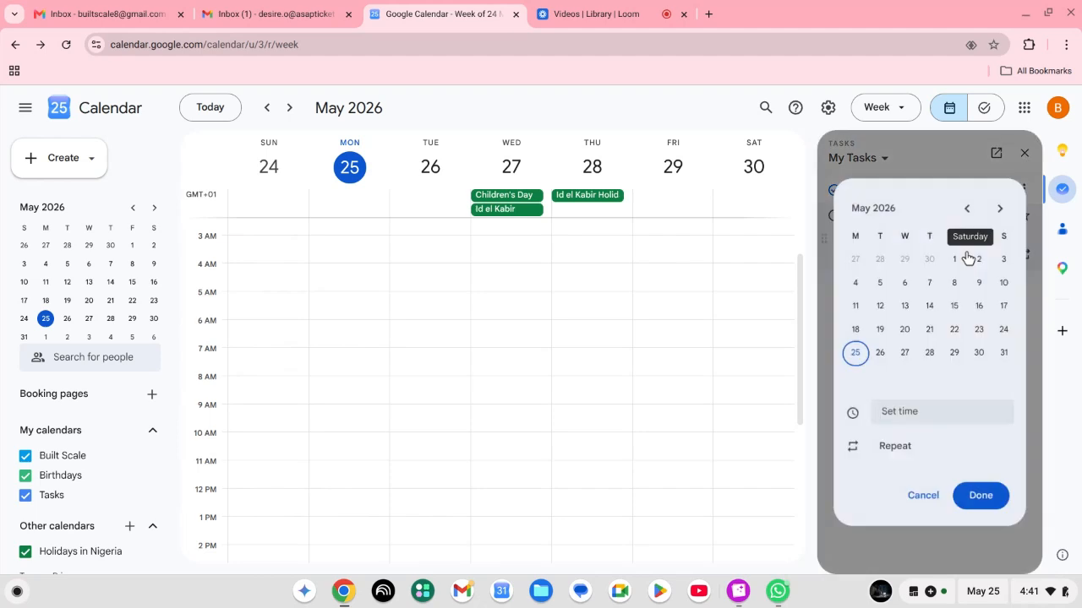
left_click(879, 354)
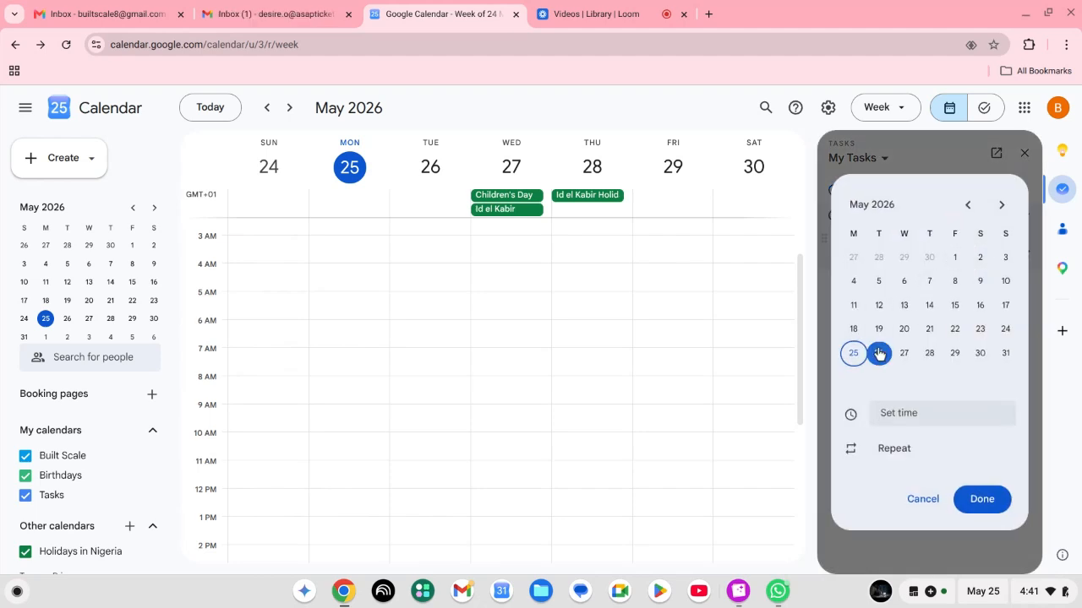
left_click(901, 411)
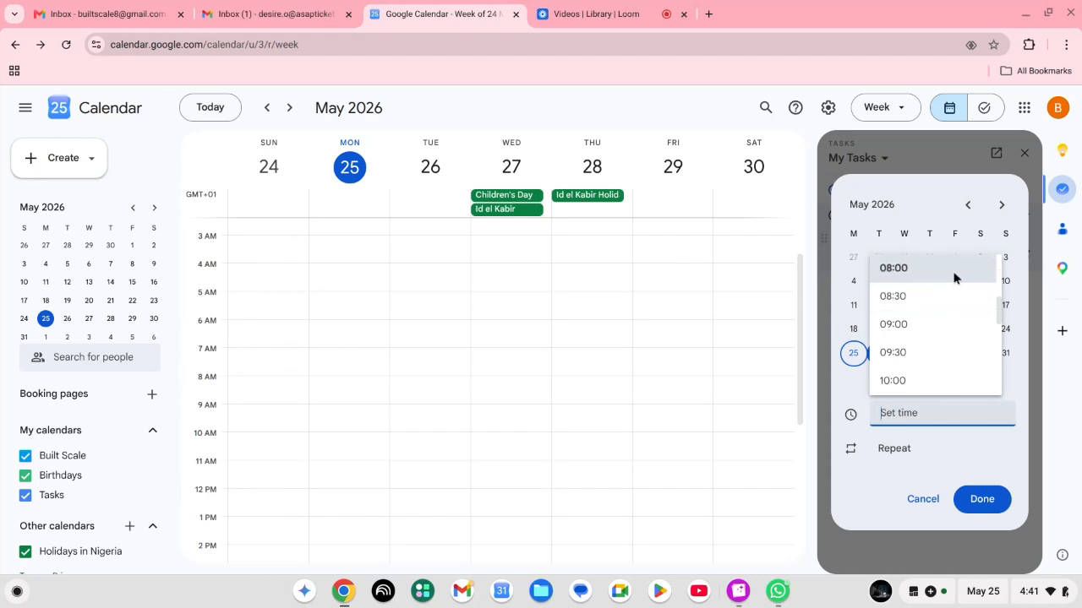
left_click(955, 278)
left_click(982, 500)
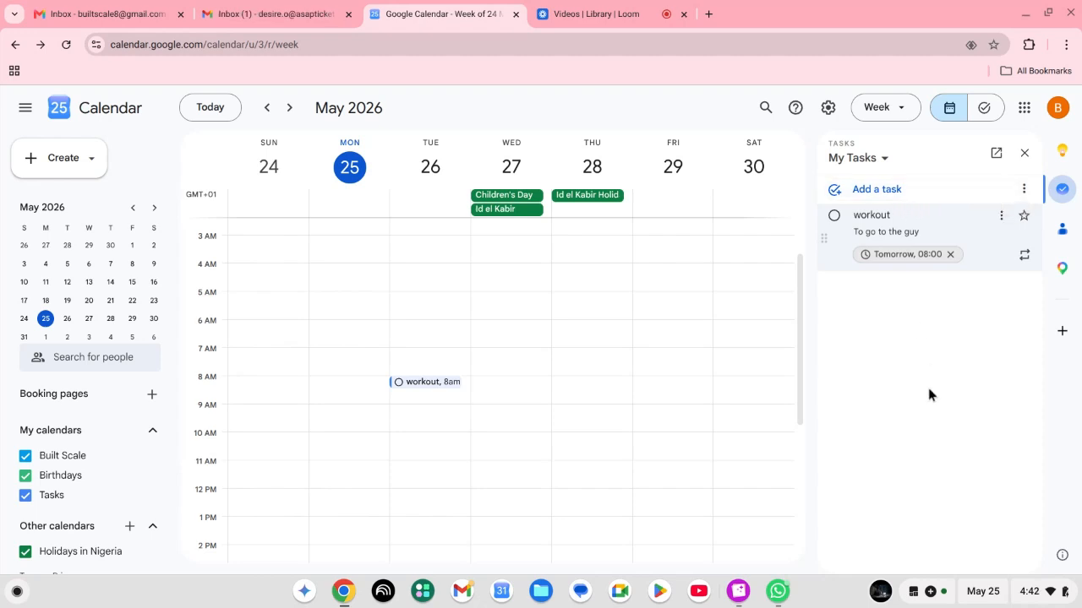
Add another task titled "getting some groceries" to My Tasks.
left_click(909, 196)
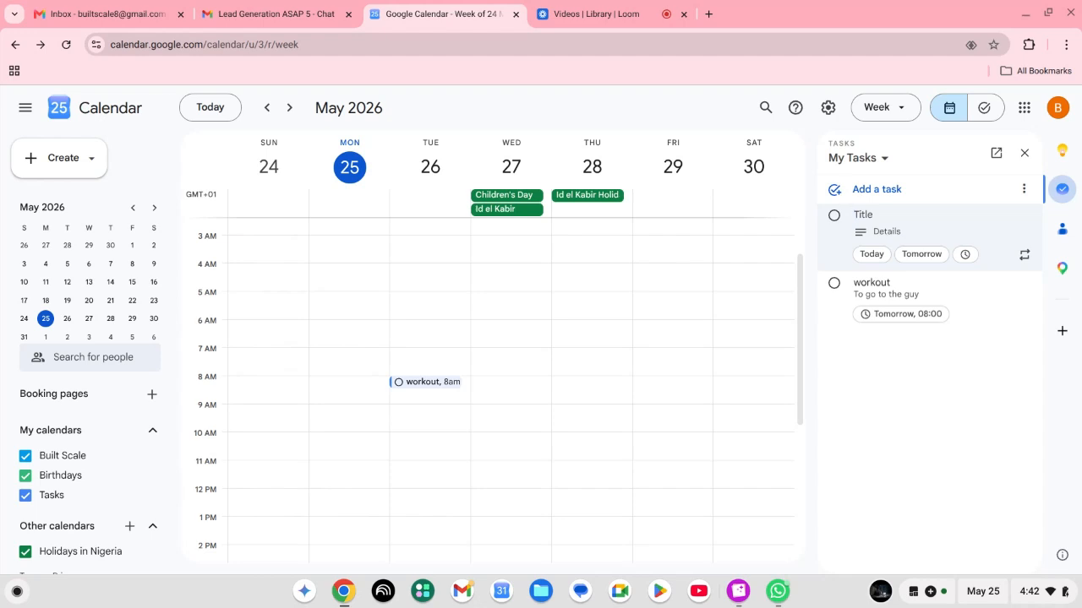
type("getting some")
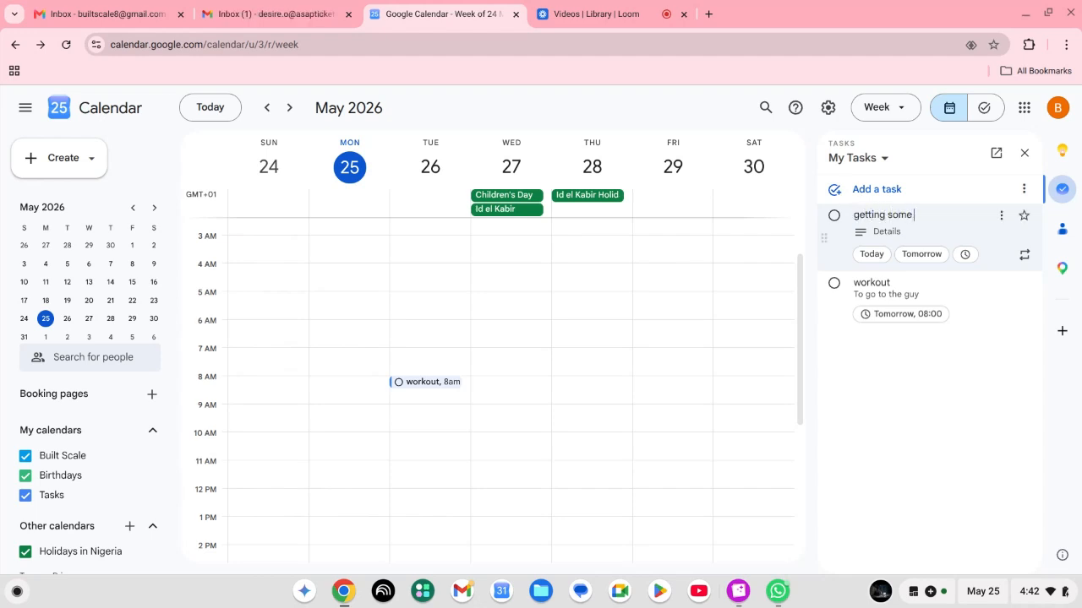
type(" groceries")
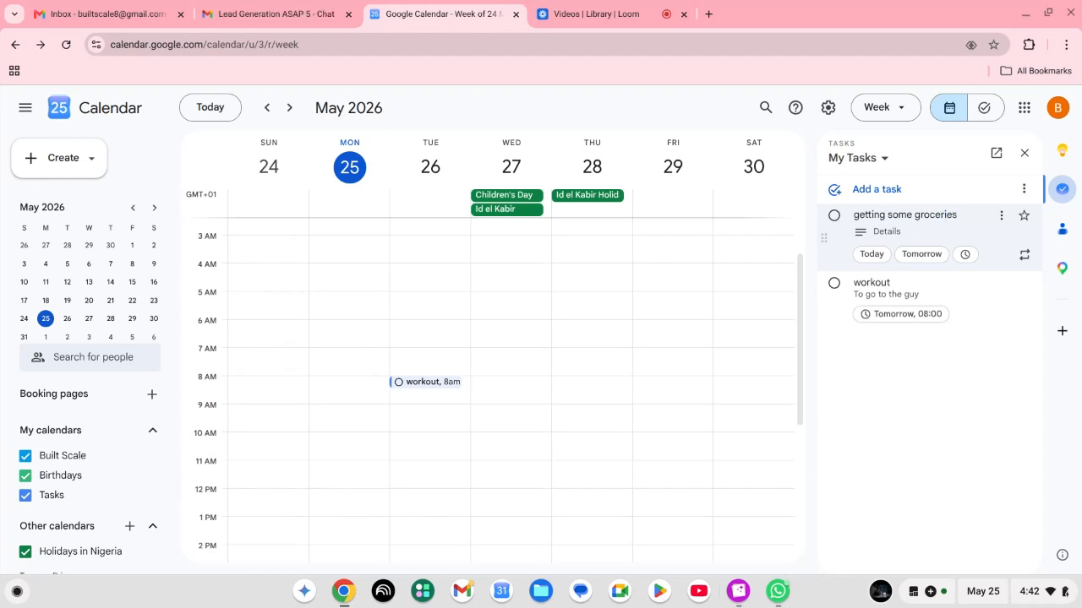
Schedule the groceries task for 26 May 2026 at 11:00.
left_click(965, 256)
left_click(880, 353)
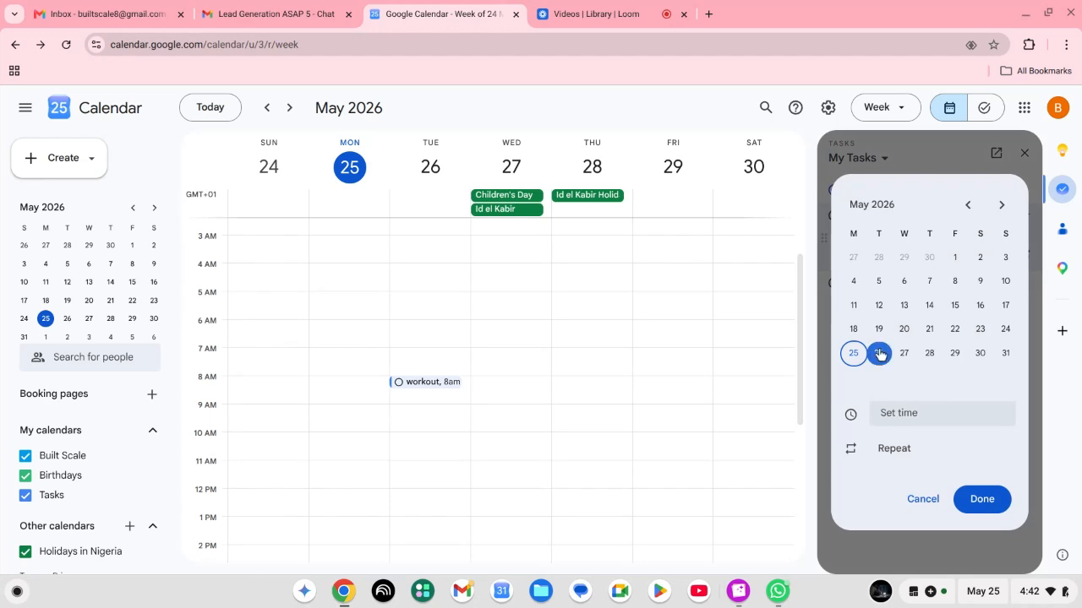
left_click(898, 414)
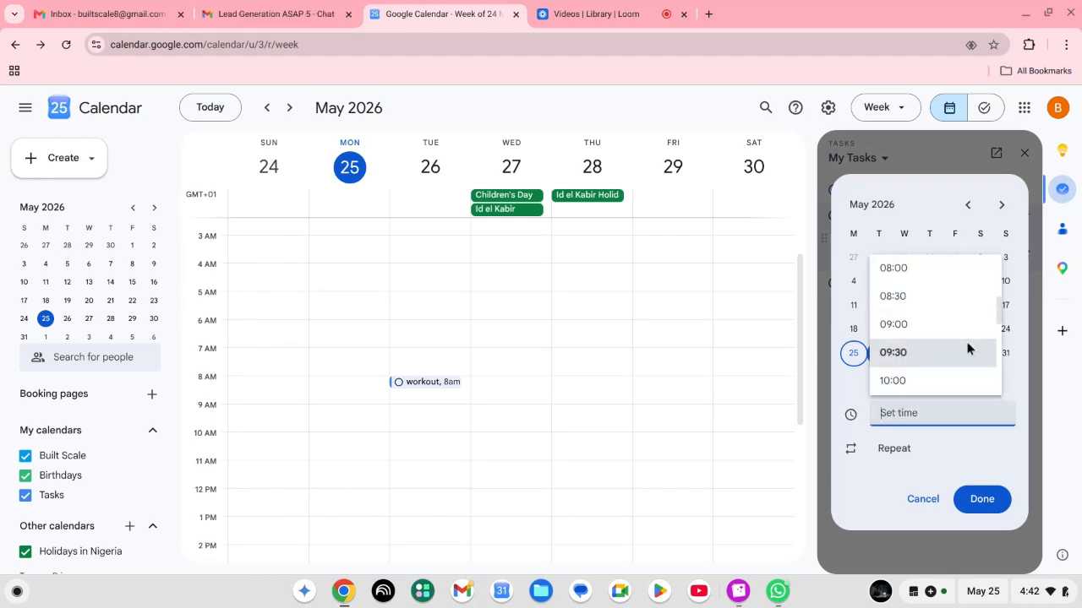
left_click(999, 313)
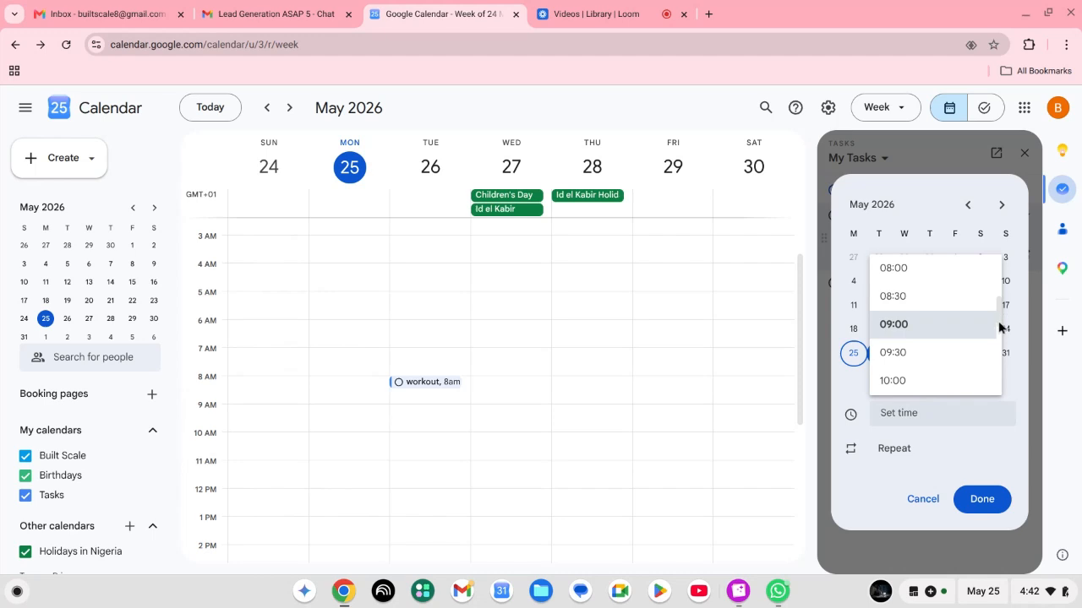
scroll(999, 326, "down", 2)
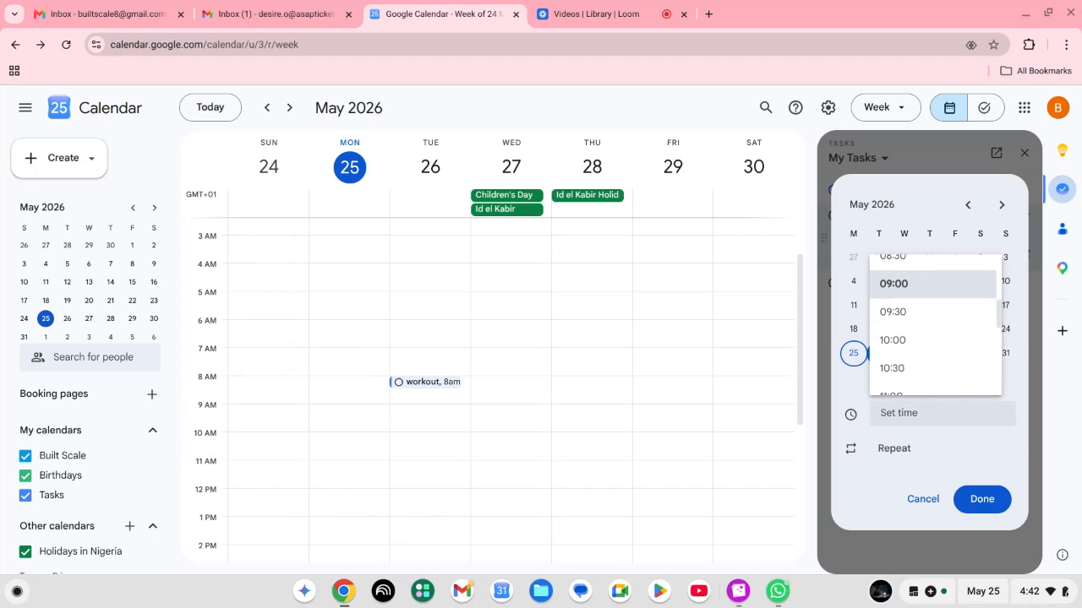
scroll(999, 326, "down", 2)
left_click(923, 348)
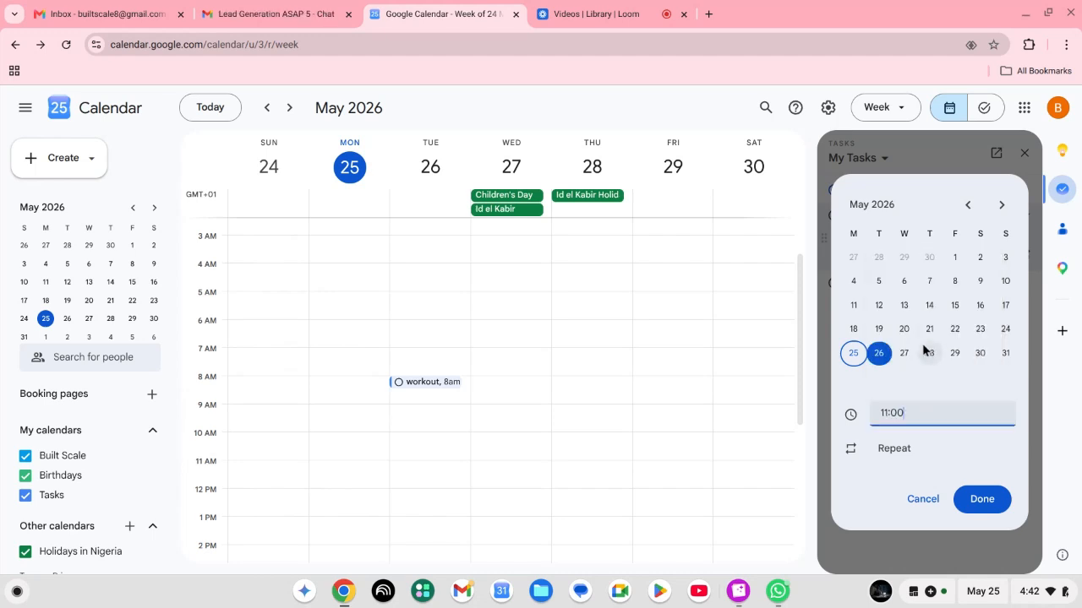
left_click(983, 499)
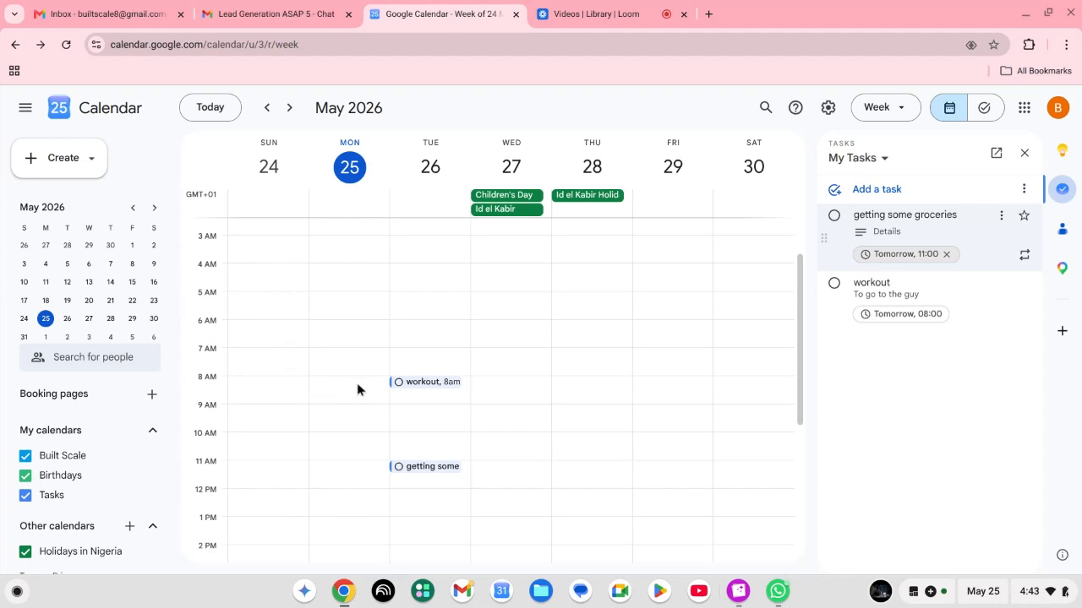
View the workout task's details on 26 May, mark the task completed, and revert it to uncompleted.
left_click(421, 385)
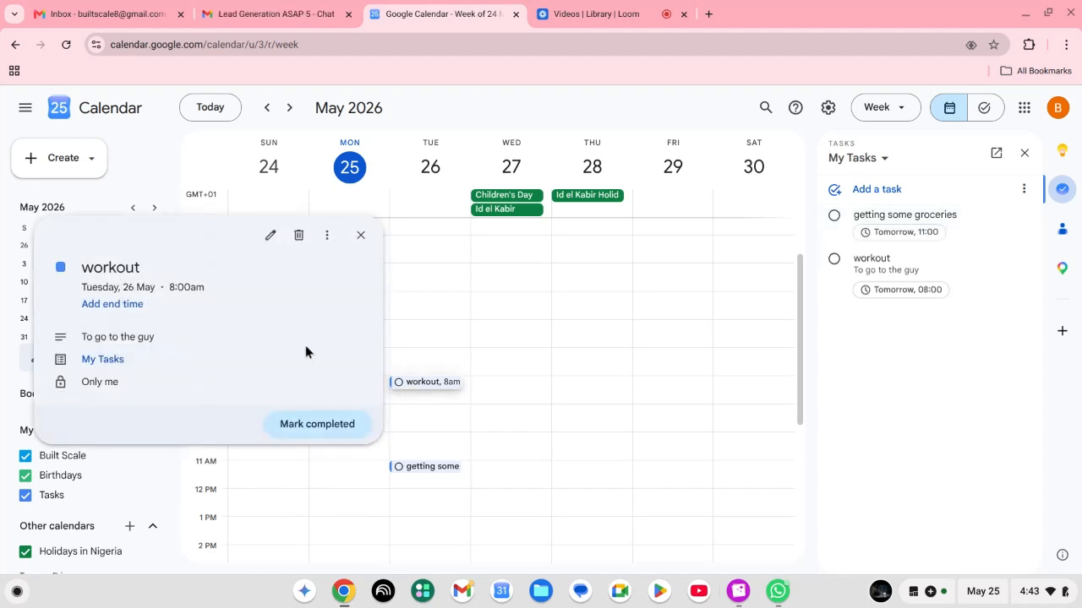
left_click(499, 414)
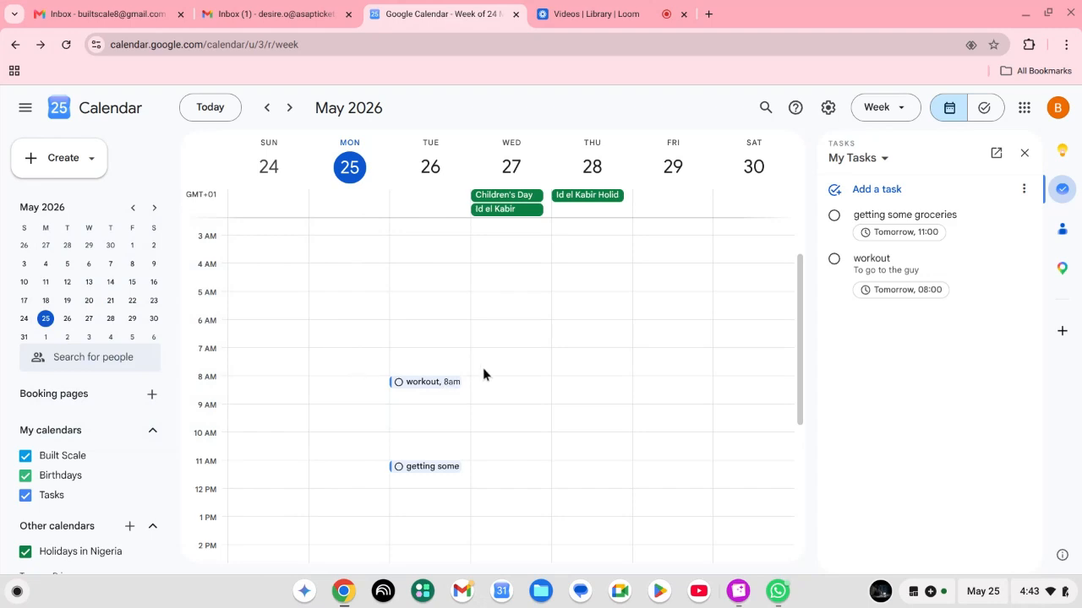
left_click(399, 383)
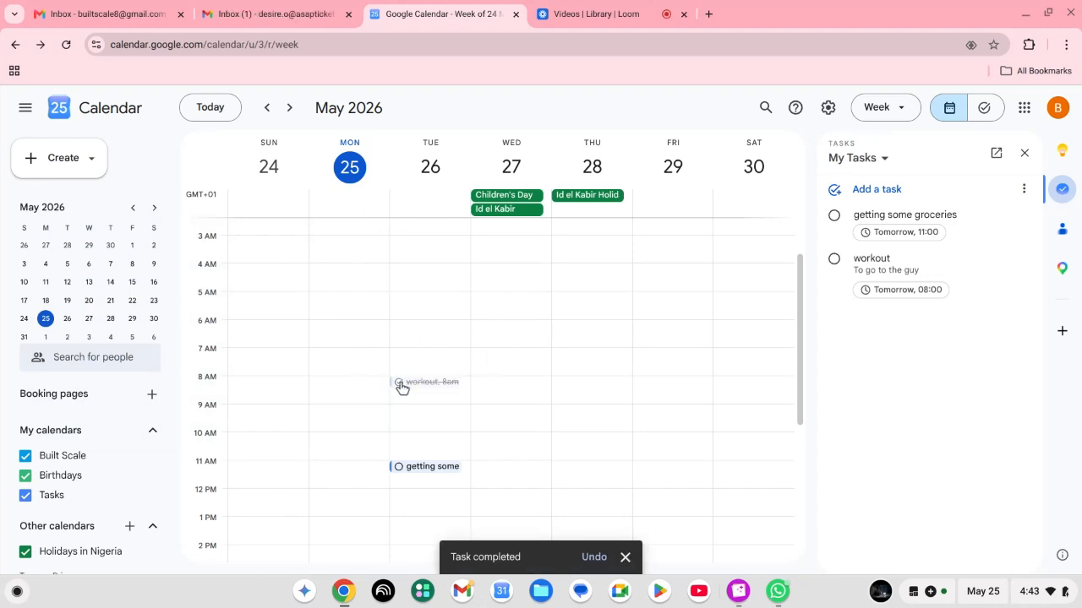
left_click(402, 384)
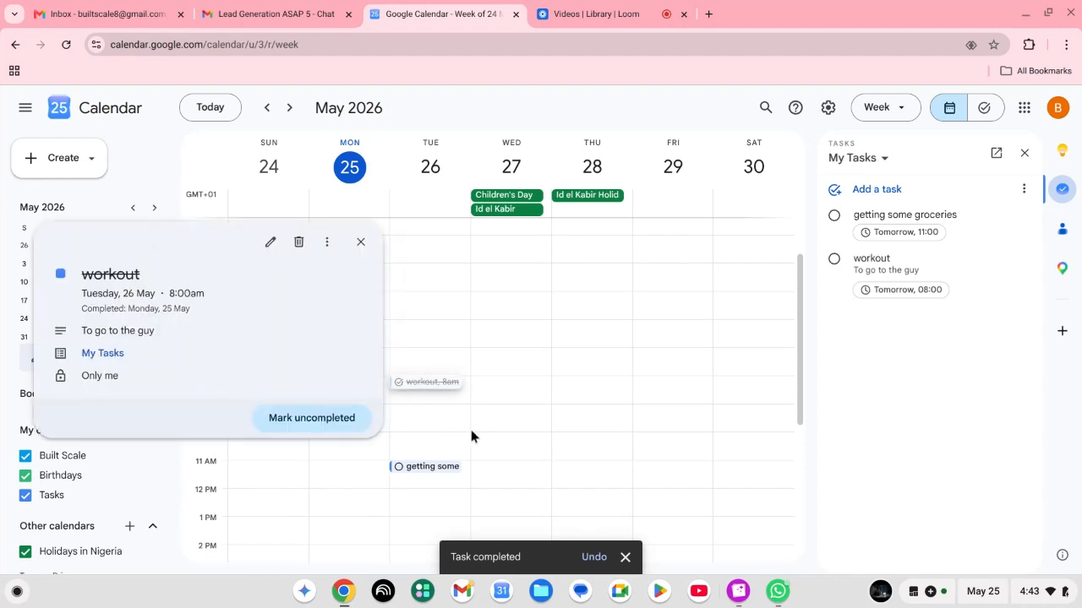
left_click(346, 422)
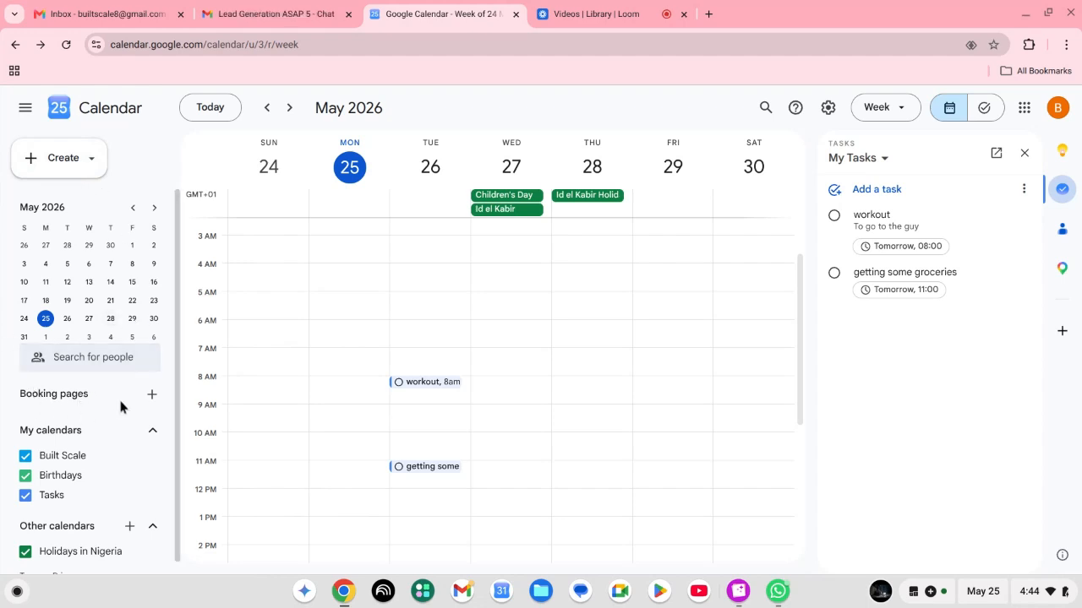
Hide and show again the Tasks and Built Scale calendars under My calendars.
scroll(118, 404, "down", 1)
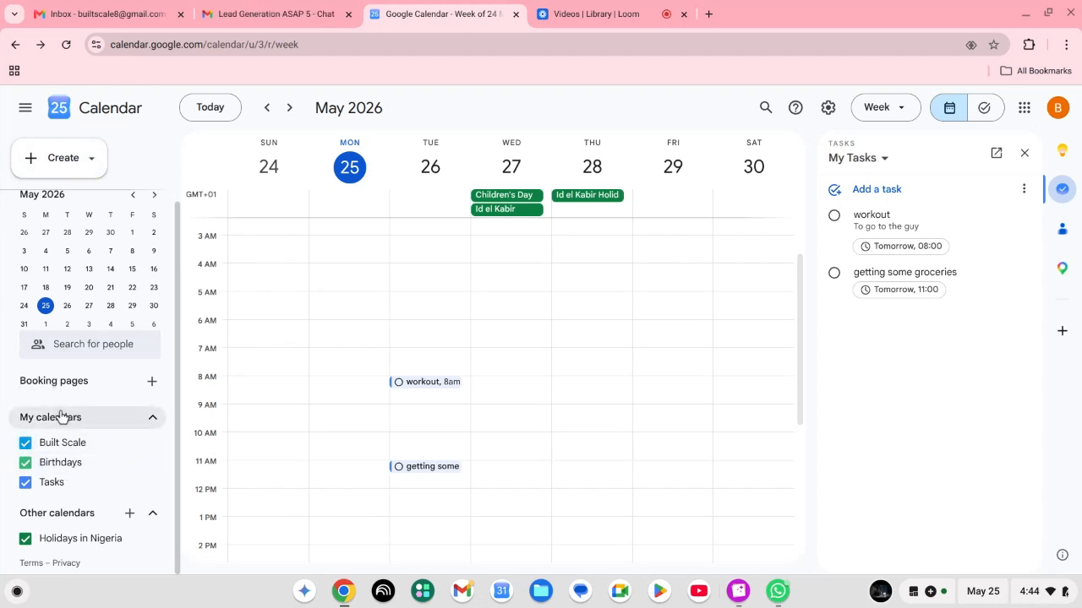
left_click(23, 488)
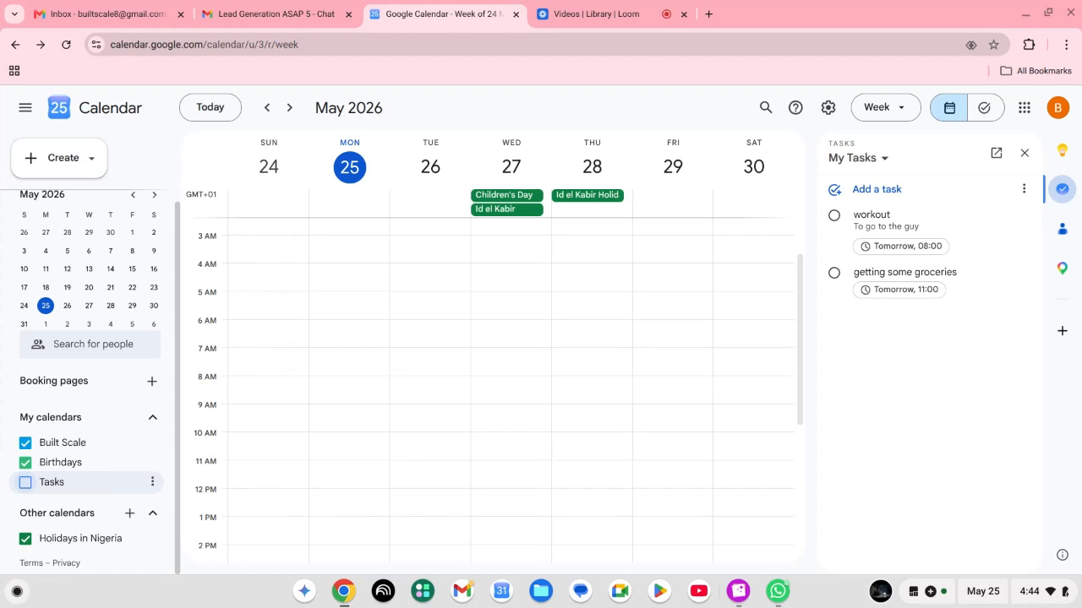
left_click(25, 486)
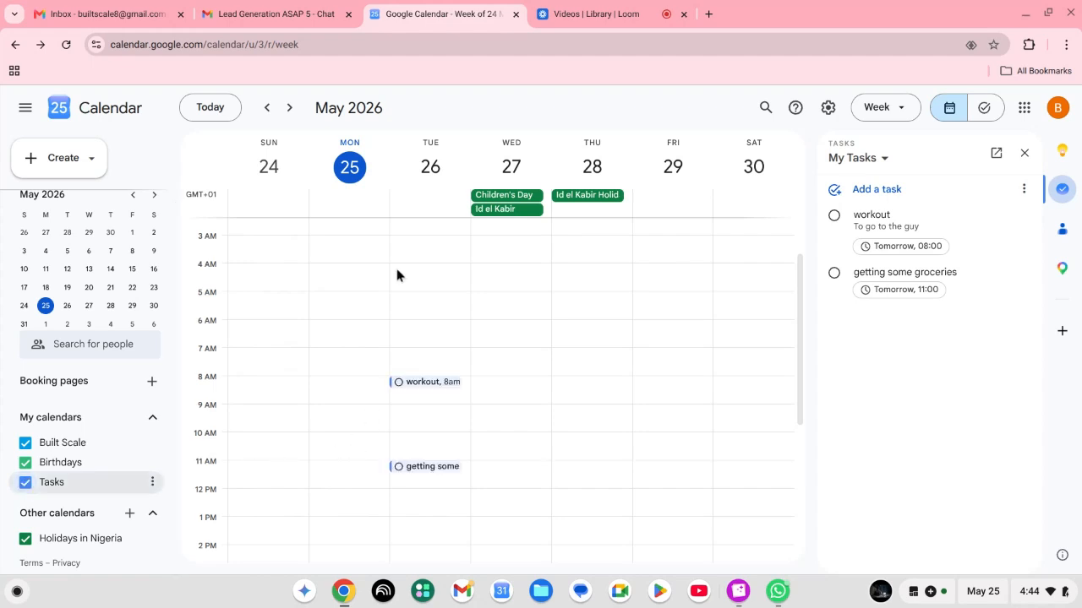
left_click(24, 446)
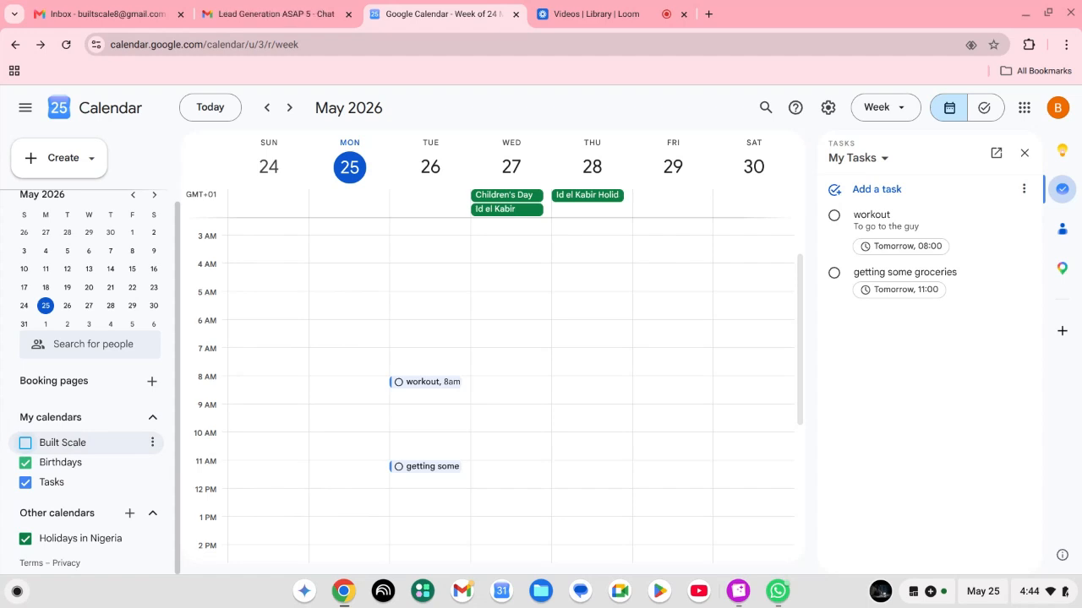
left_click(25, 442)
View the options for adding other calendars, and hide and show again the Holidays in Nigeria calendar.
left_click(131, 518)
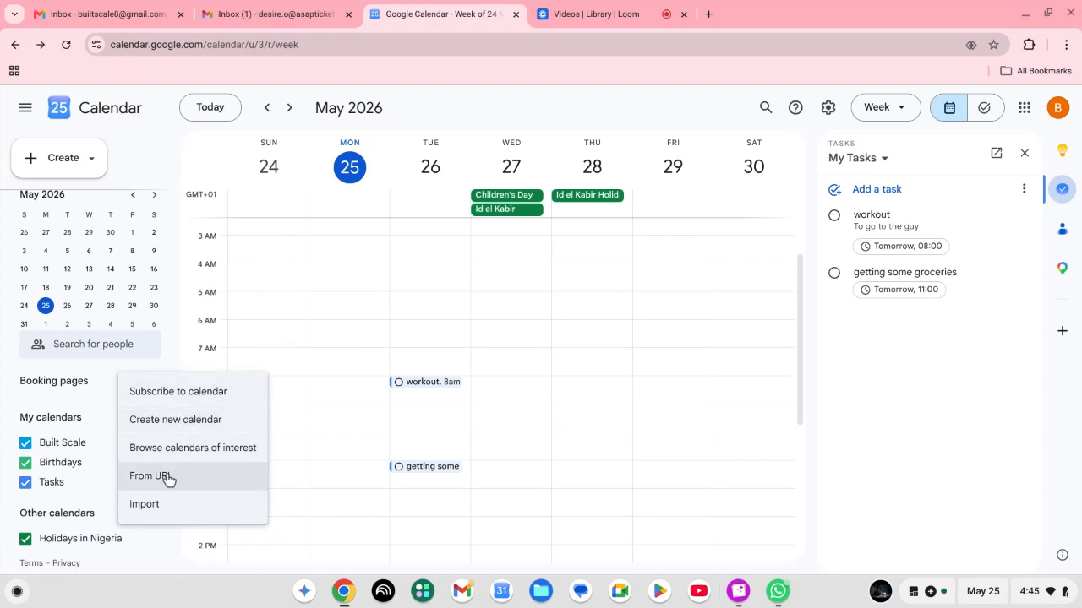
left_click(25, 540)
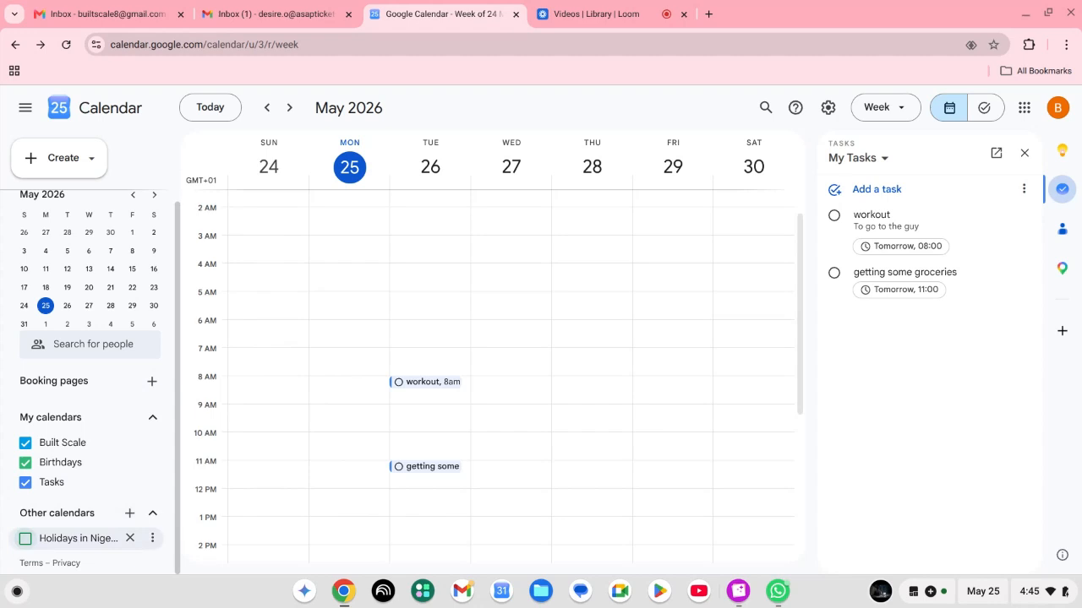
left_click(25, 539)
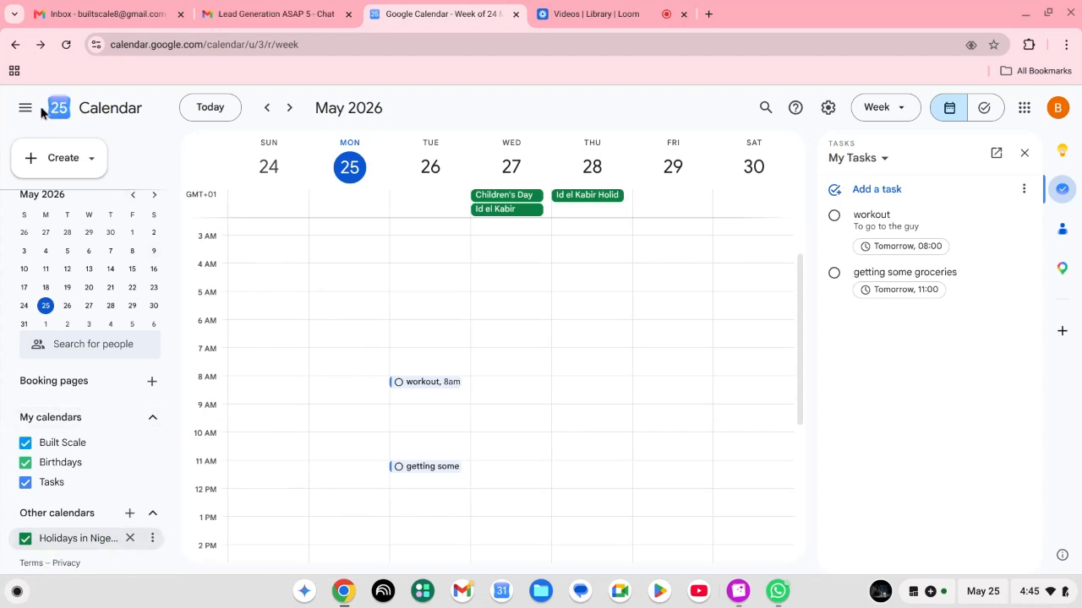
Start a new event titled "Business meetings" and set its date to Thursday, 28 May.
left_click(95, 160)
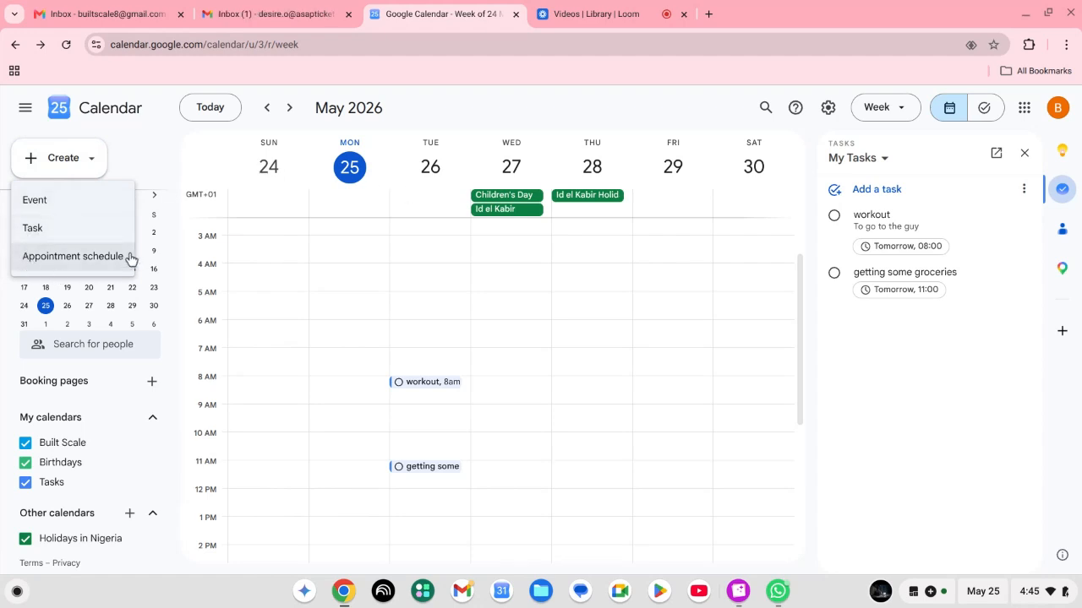
left_click(96, 200)
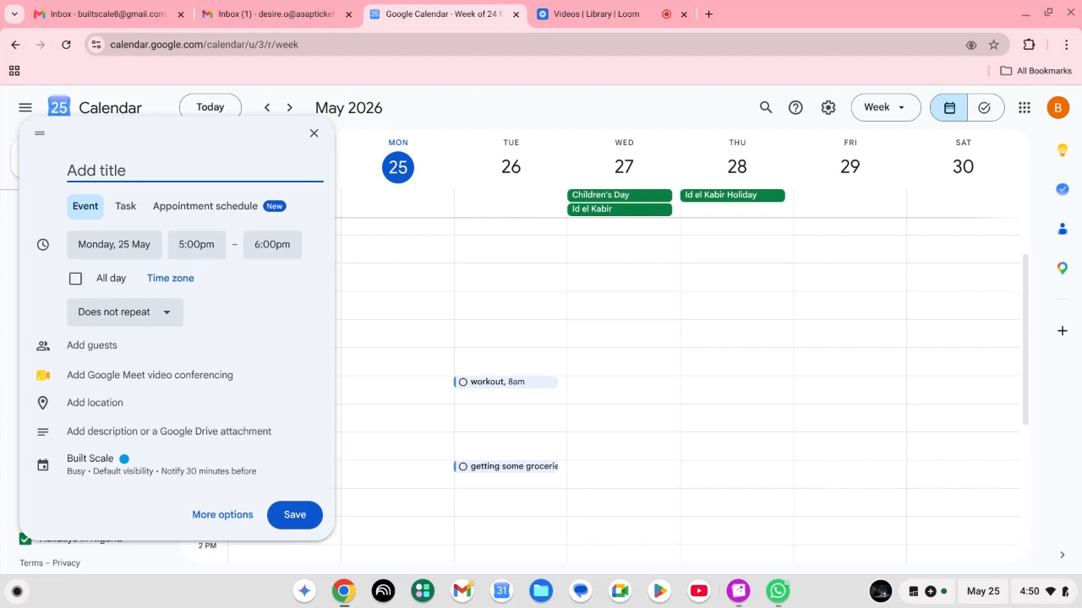
type("Busi")
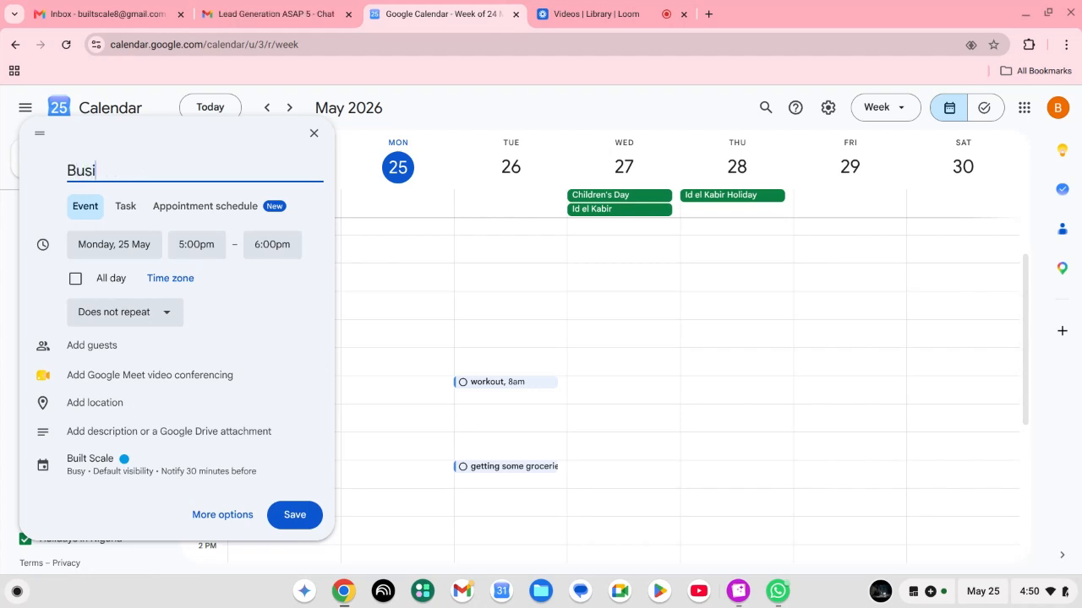
type("ness meetings")
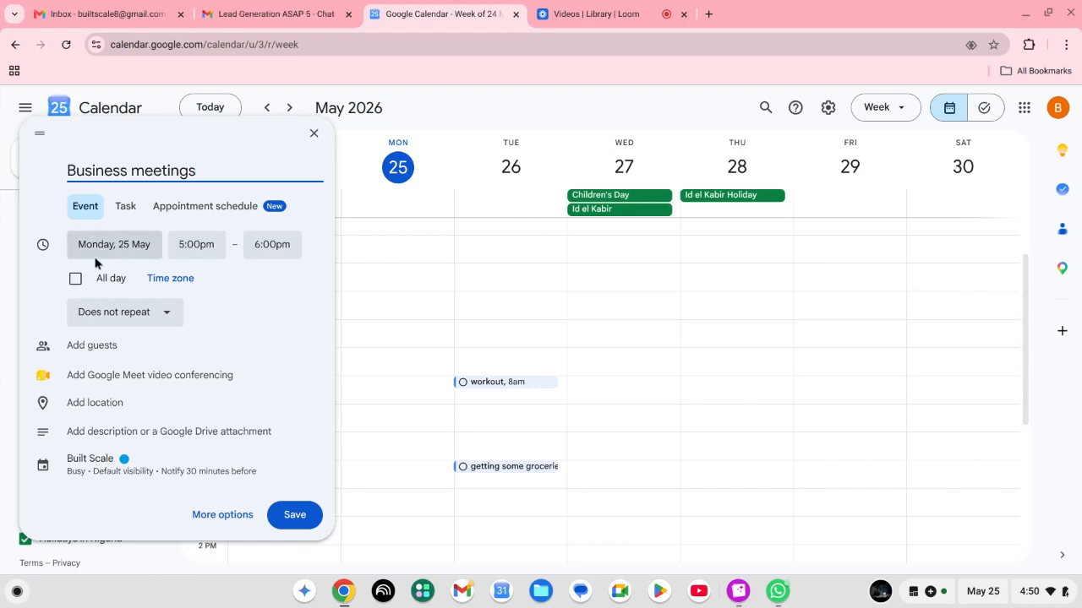
left_click(127, 245)
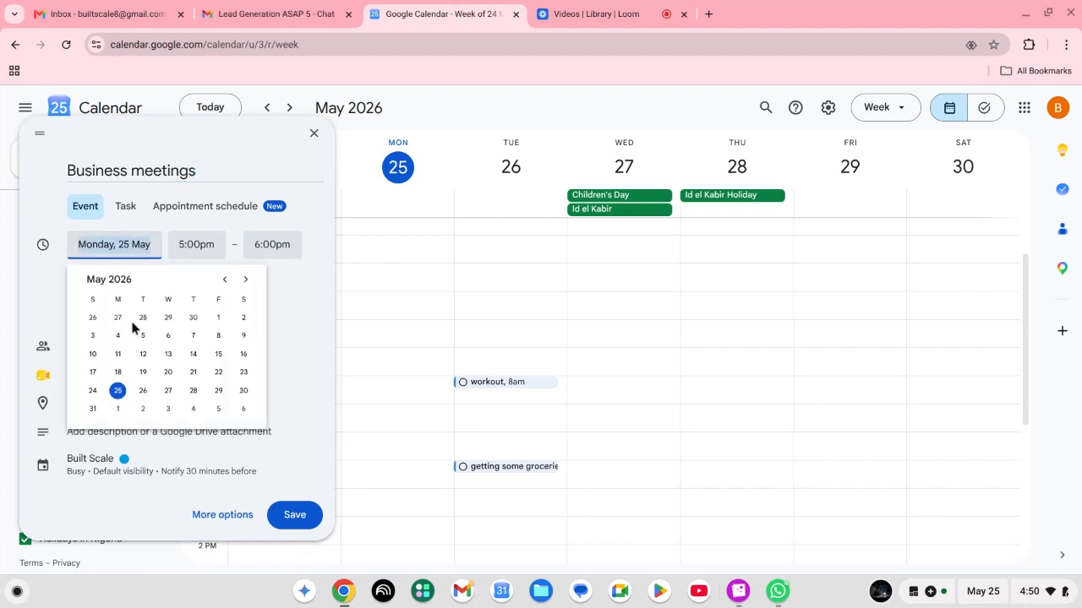
left_click(193, 393)
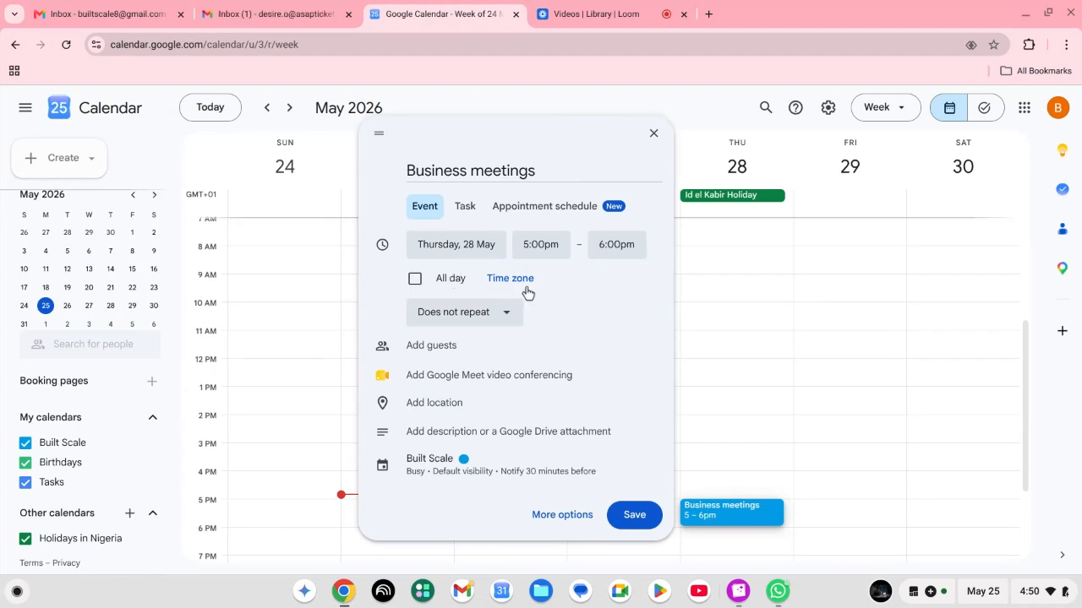
Set the Business meetings event to start at 10:00am and end at 12:00pm.
left_click(556, 246)
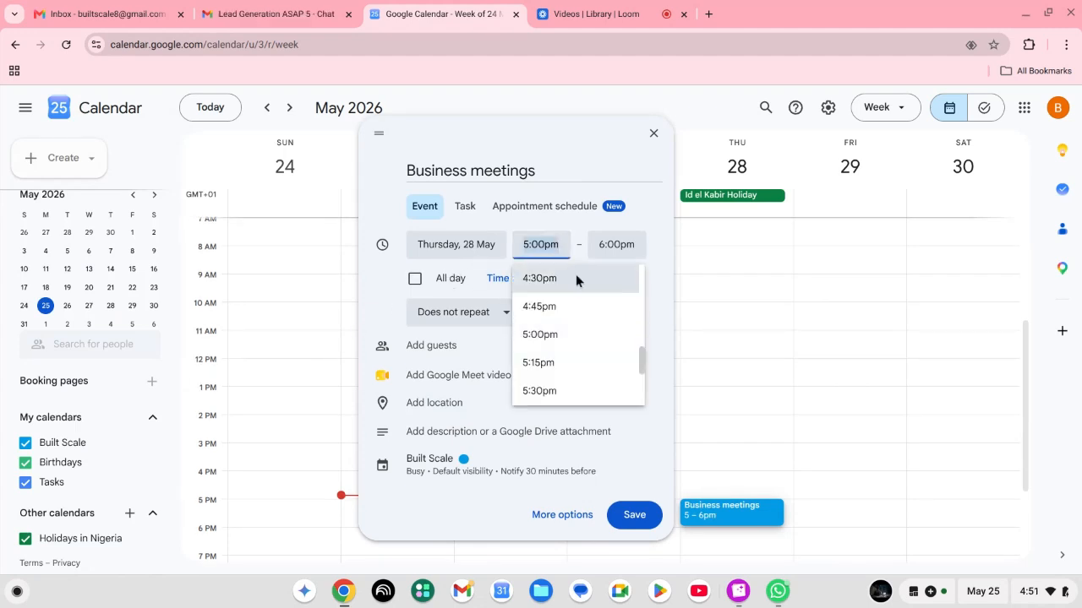
scroll(595, 306, "up", 5)
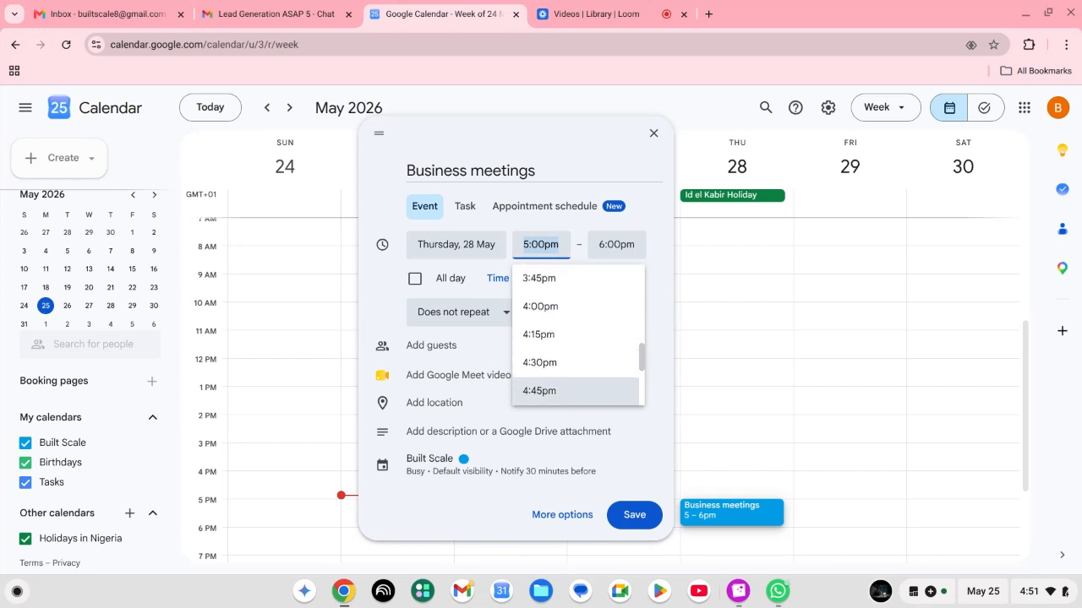
scroll(578, 335, "up", 7)
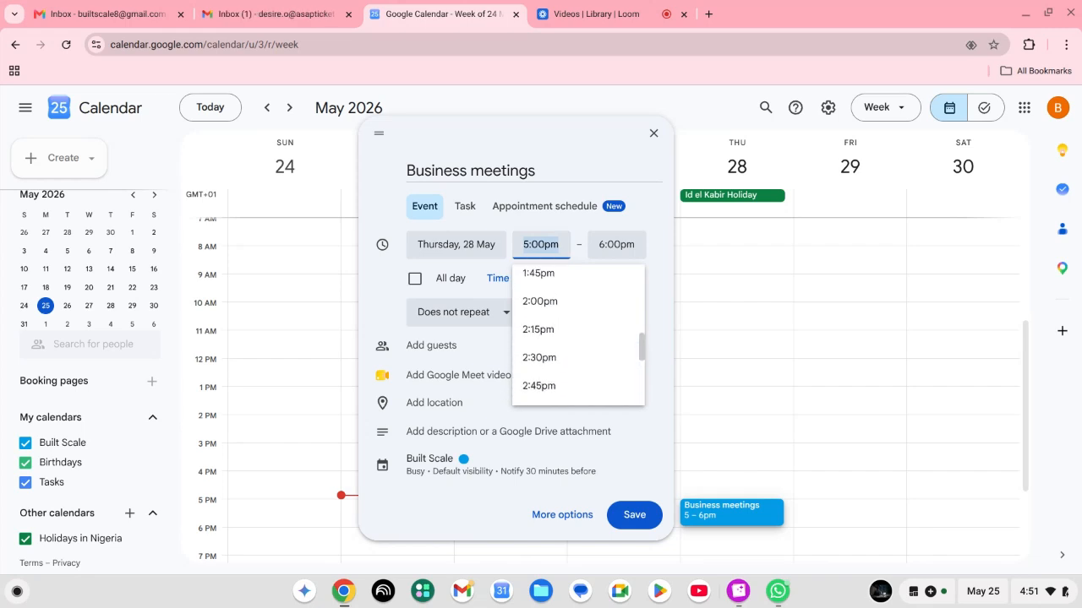
scroll(578, 334, "up", 7)
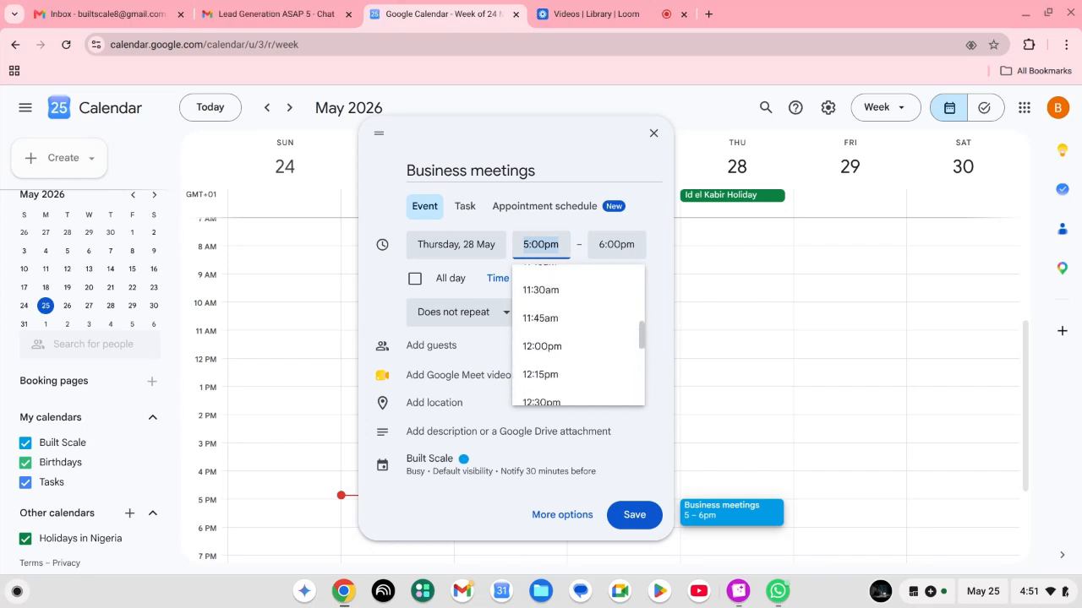
scroll(578, 335, "up", 2)
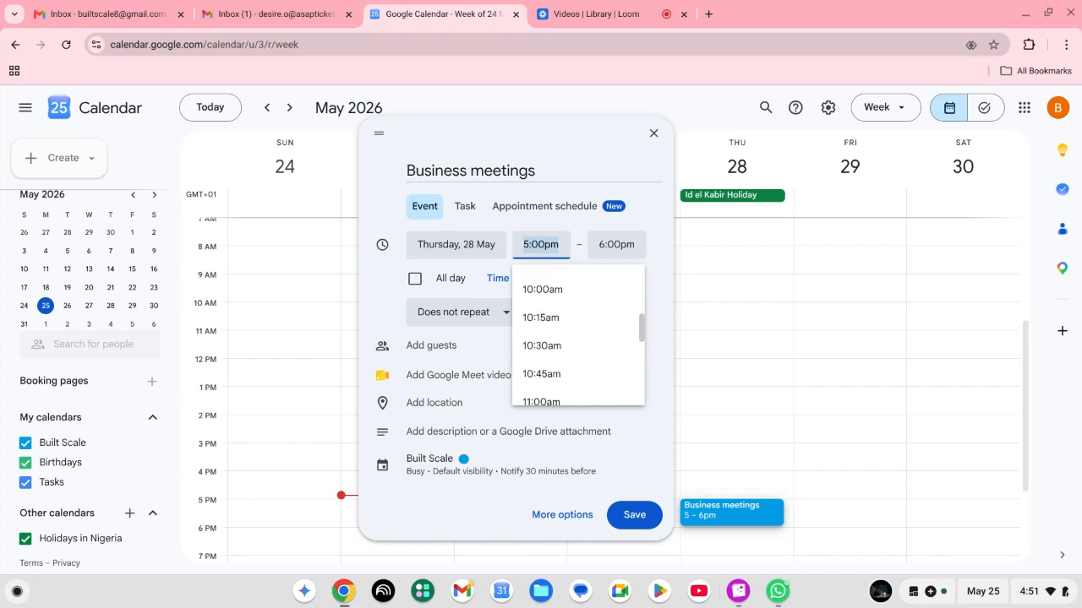
left_click(551, 289)
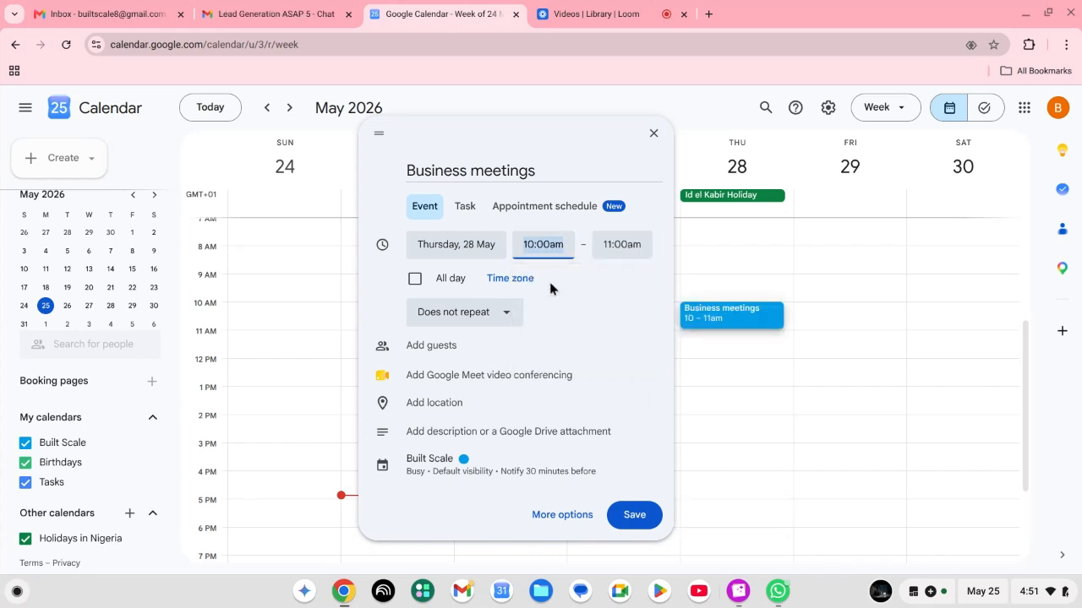
left_click(612, 248)
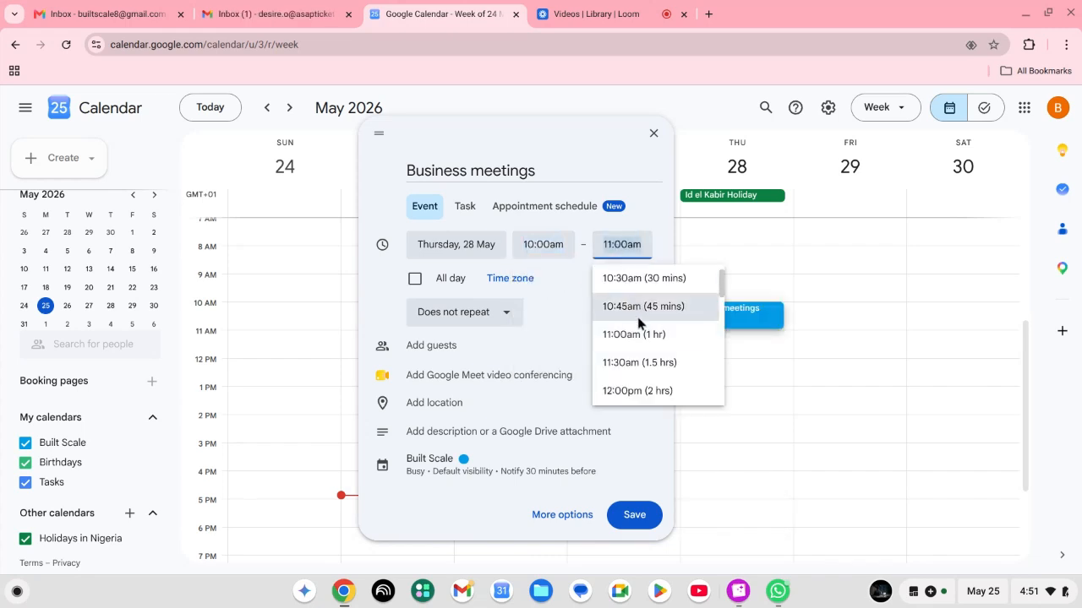
scroll(640, 336, "down", 3)
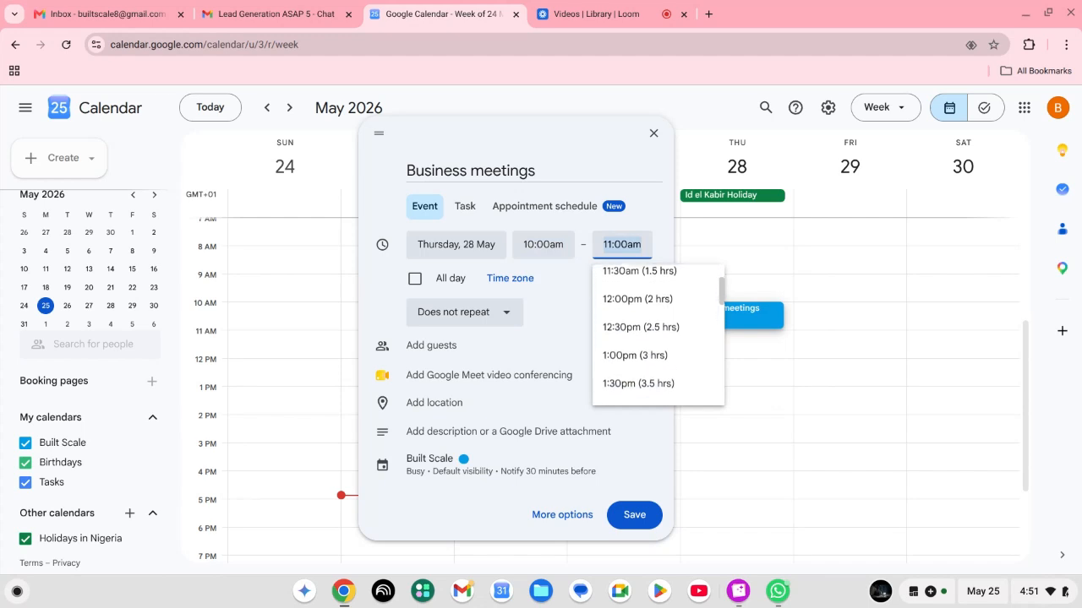
left_click(645, 297)
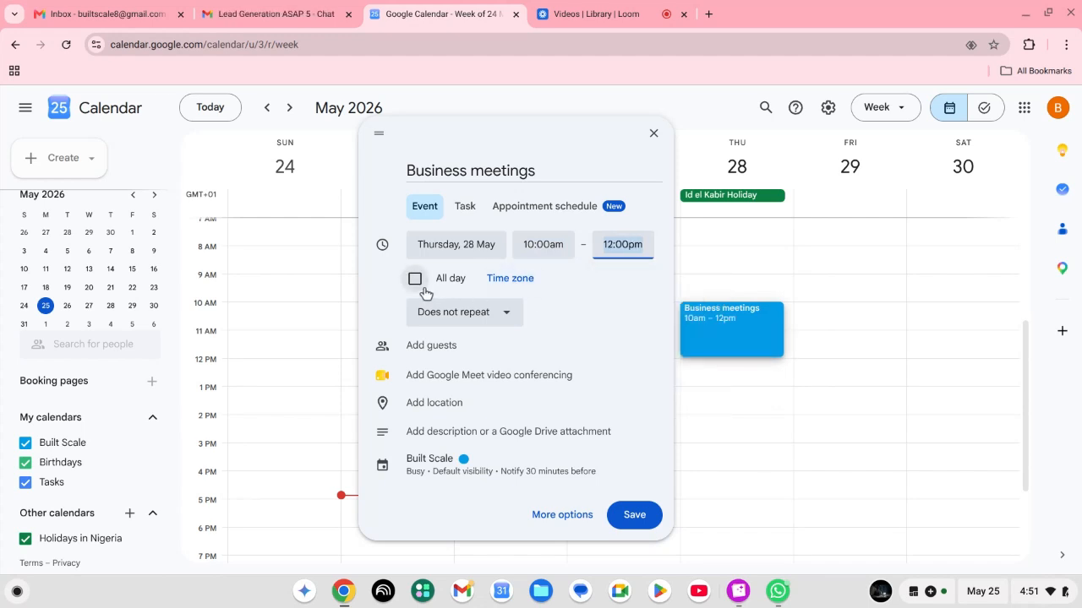
Set the event's recurrence to Weekly on Thursday and change it to Daily.
left_click(508, 314)
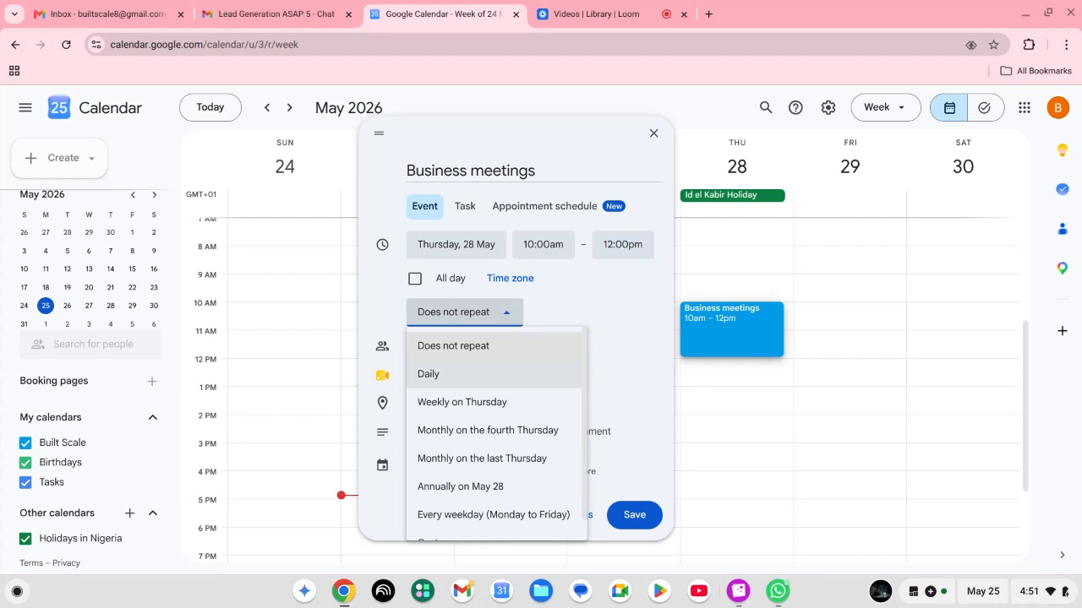
left_click(458, 403)
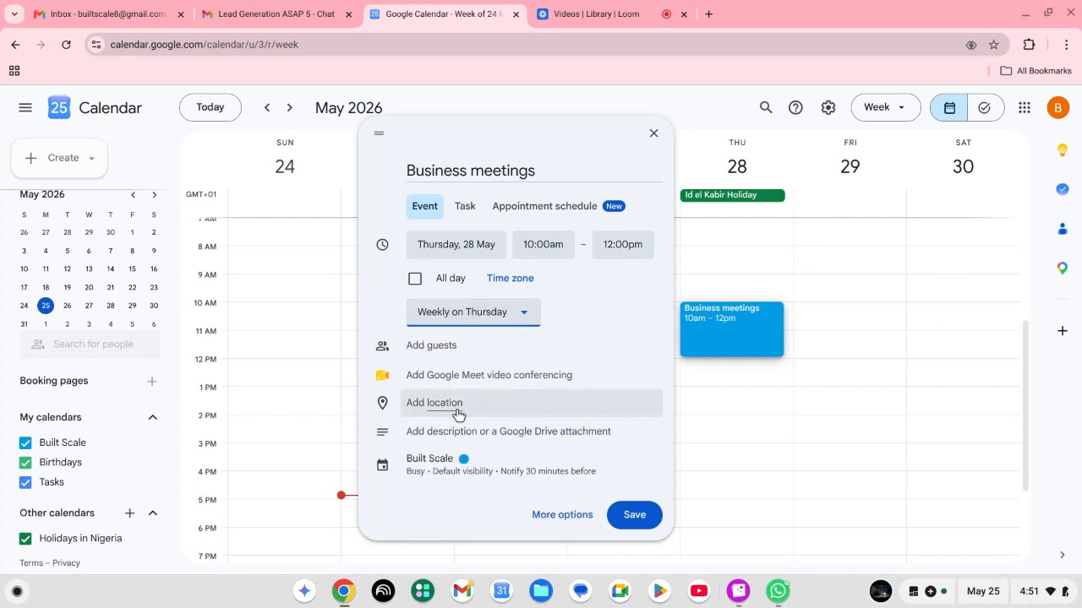
left_click(524, 317)
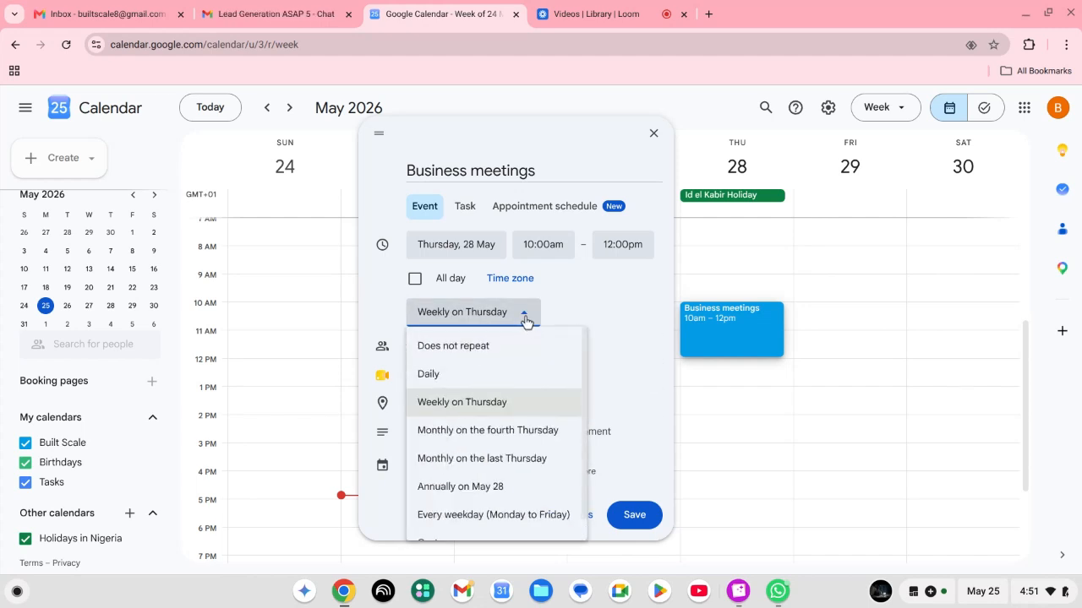
left_click(455, 381)
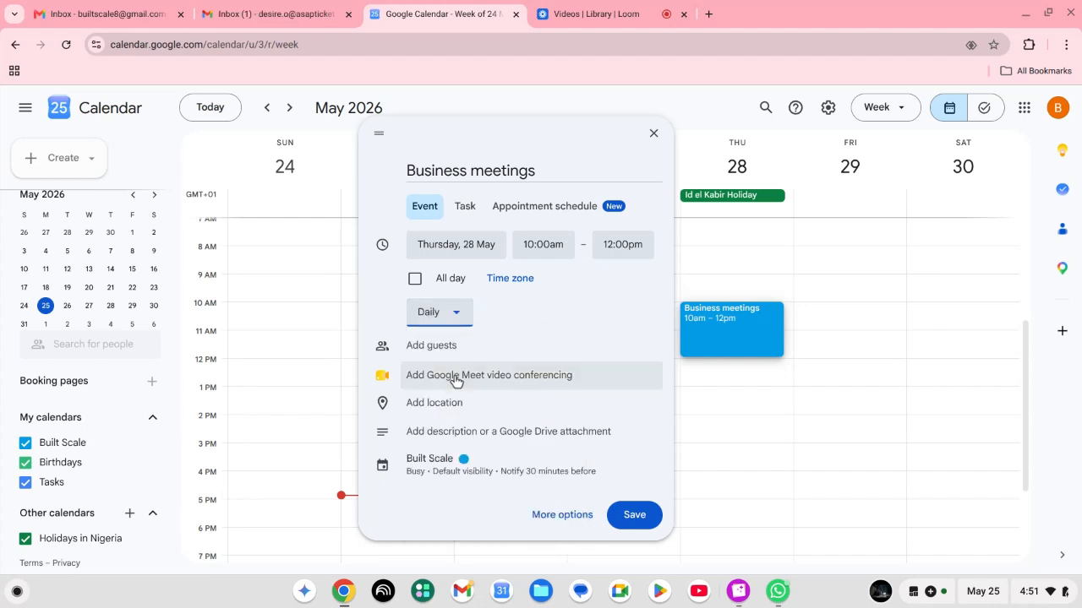
Examine the custom recurrence settings for the event and cancel out of them without applying a custom rule.
left_click(458, 317)
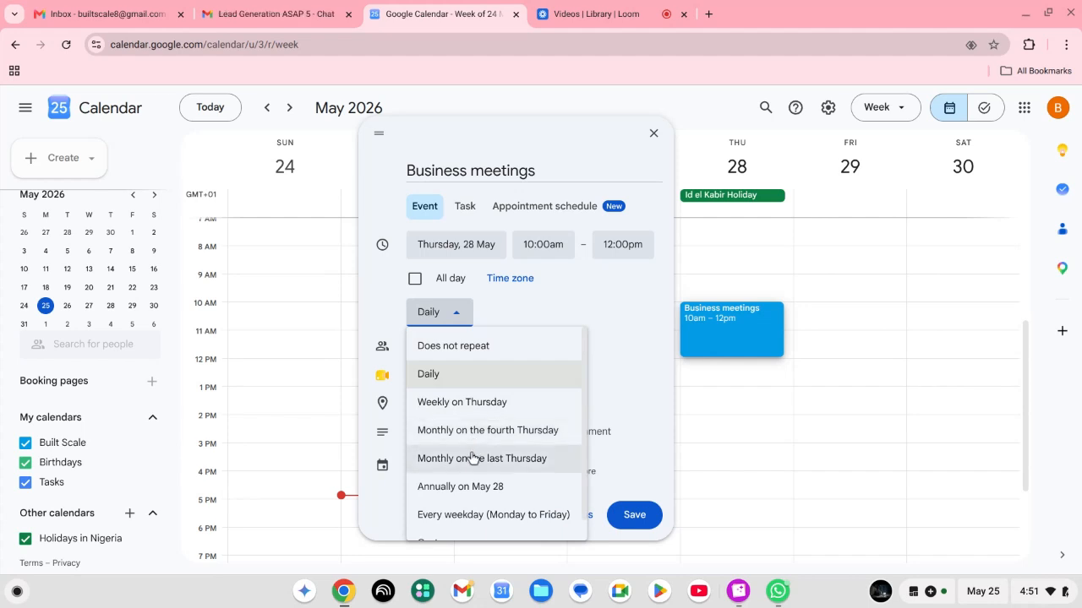
scroll(472, 458, "down", 1)
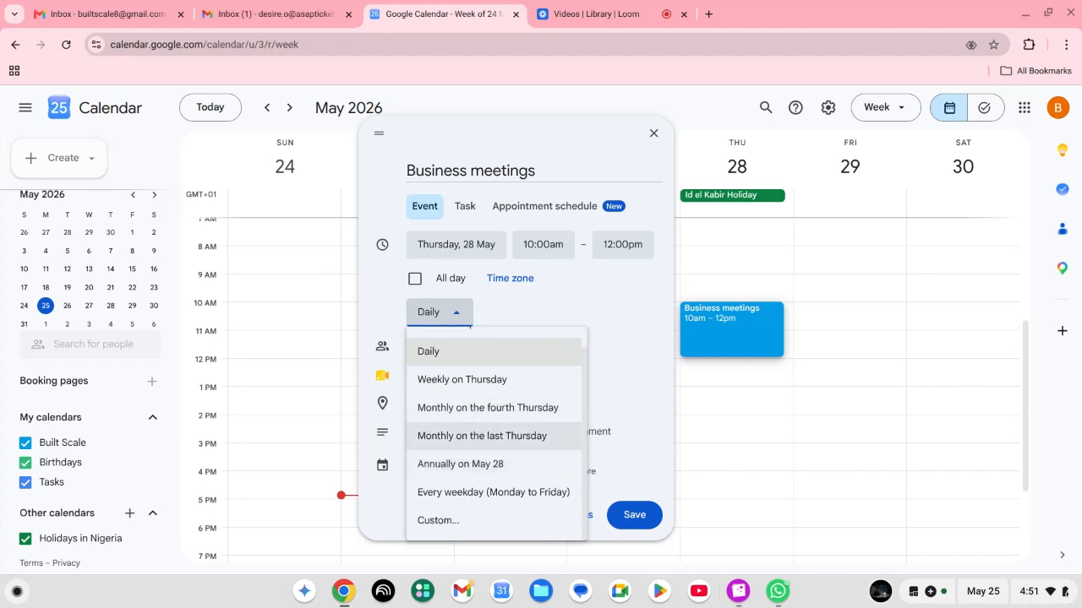
left_click(446, 519)
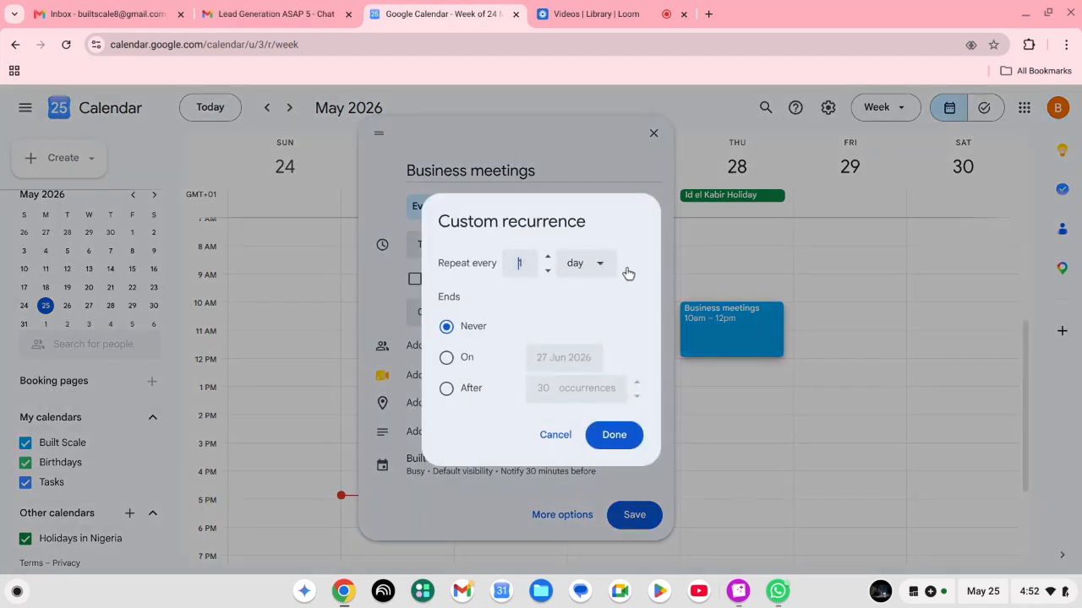
left_click(556, 438)
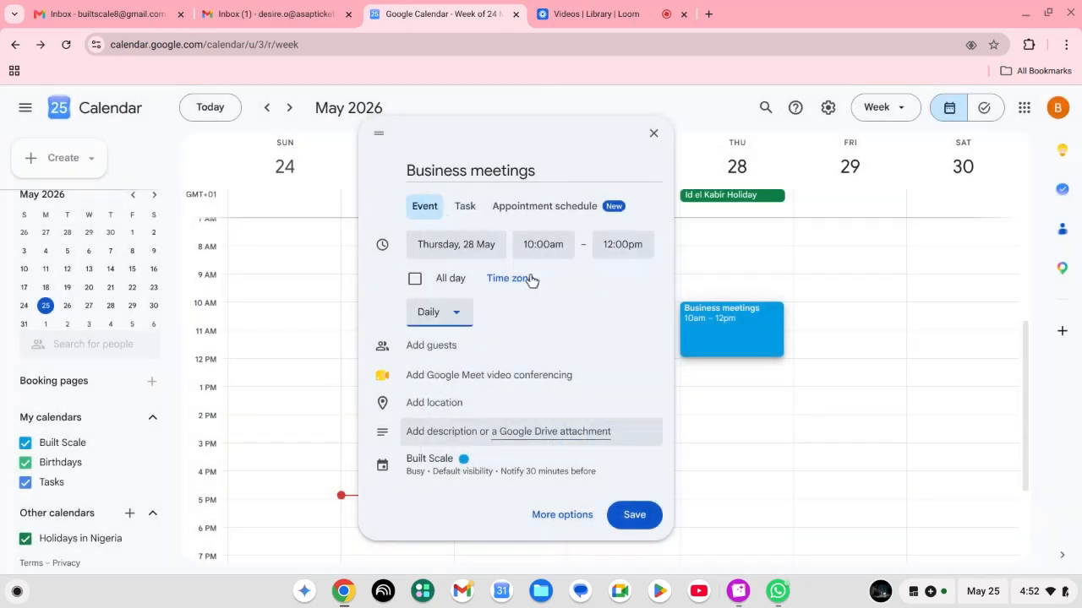
Set the Business meetings event to repeat Weekly on Thursday, leave guests and location empty, and save it.
left_click(457, 313)
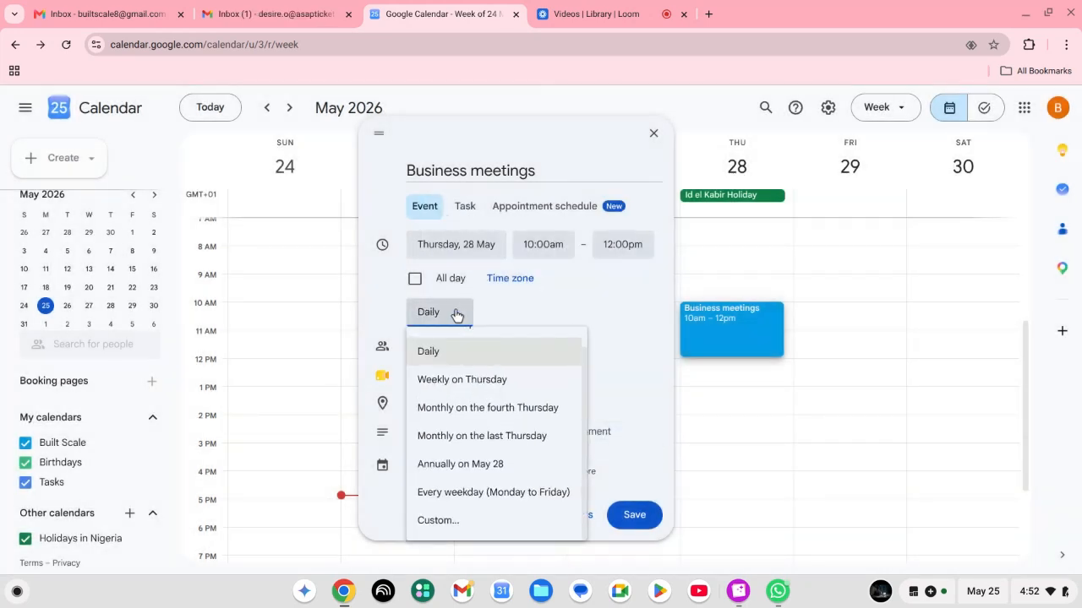
left_click(459, 381)
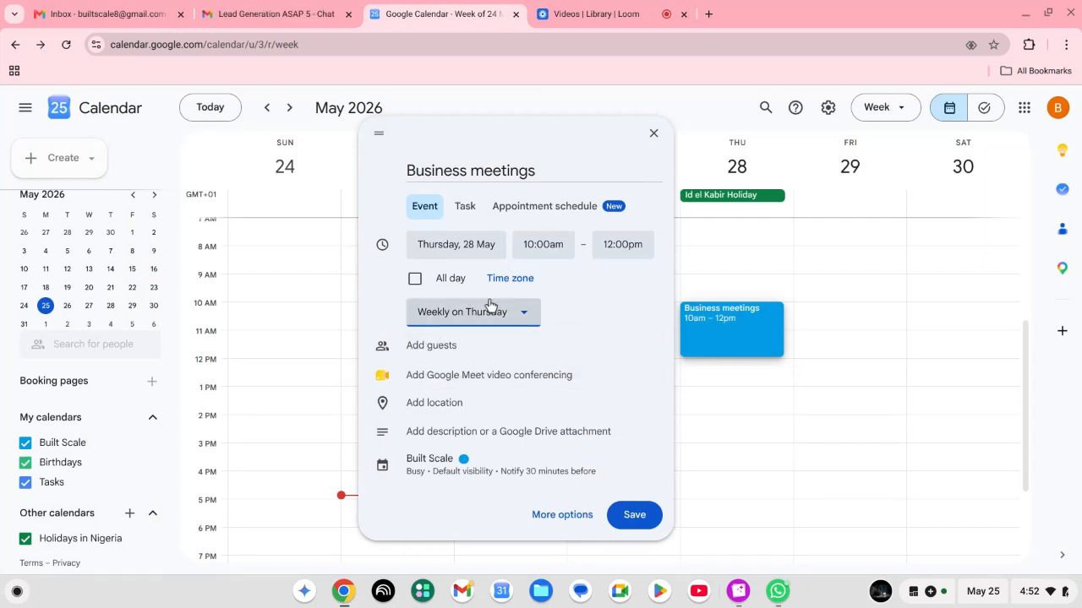
left_click(510, 353)
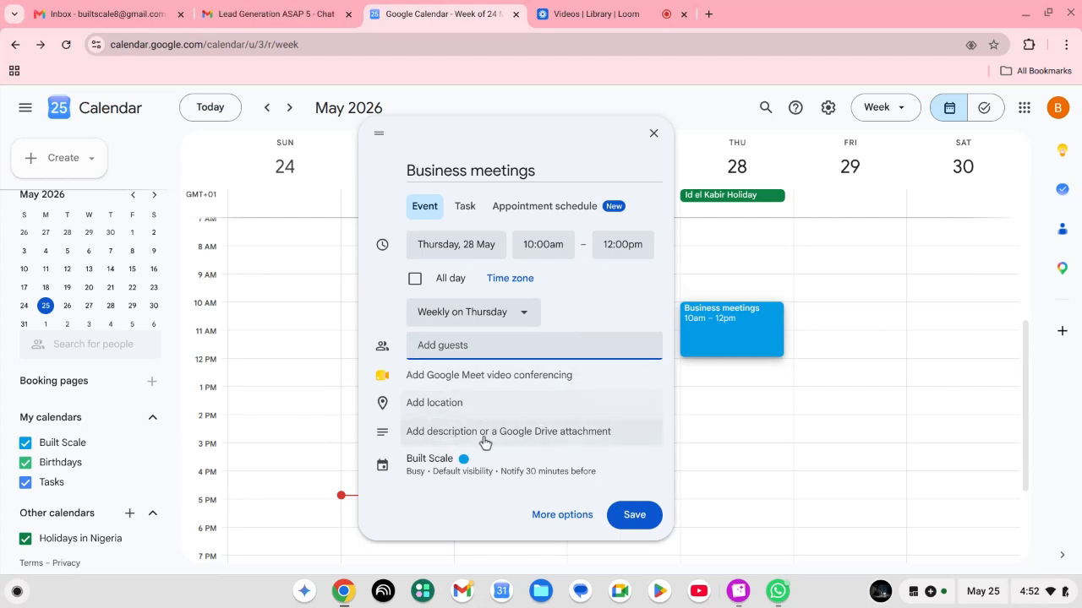
left_click(502, 413)
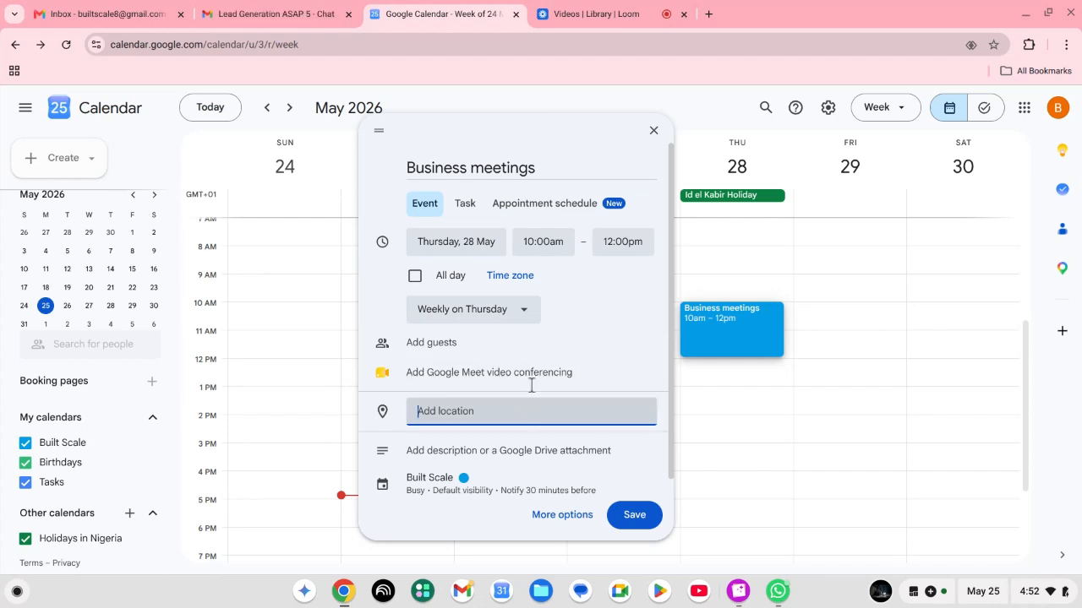
left_click(634, 517)
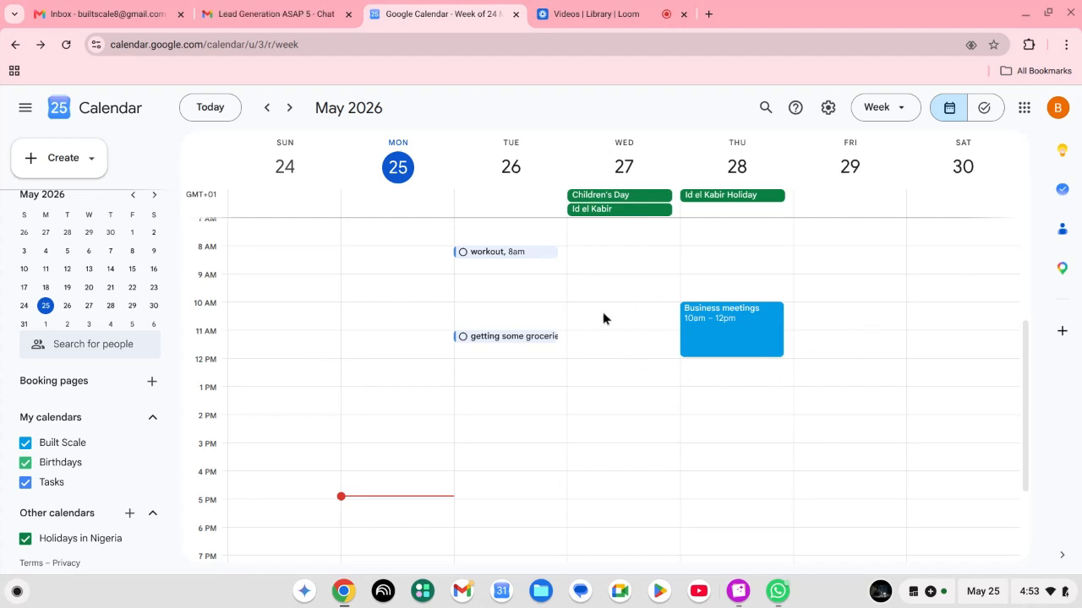
Check the recurring Business meetings in the Month view for May and June 2026, and return to the Week view.
left_click(901, 110)
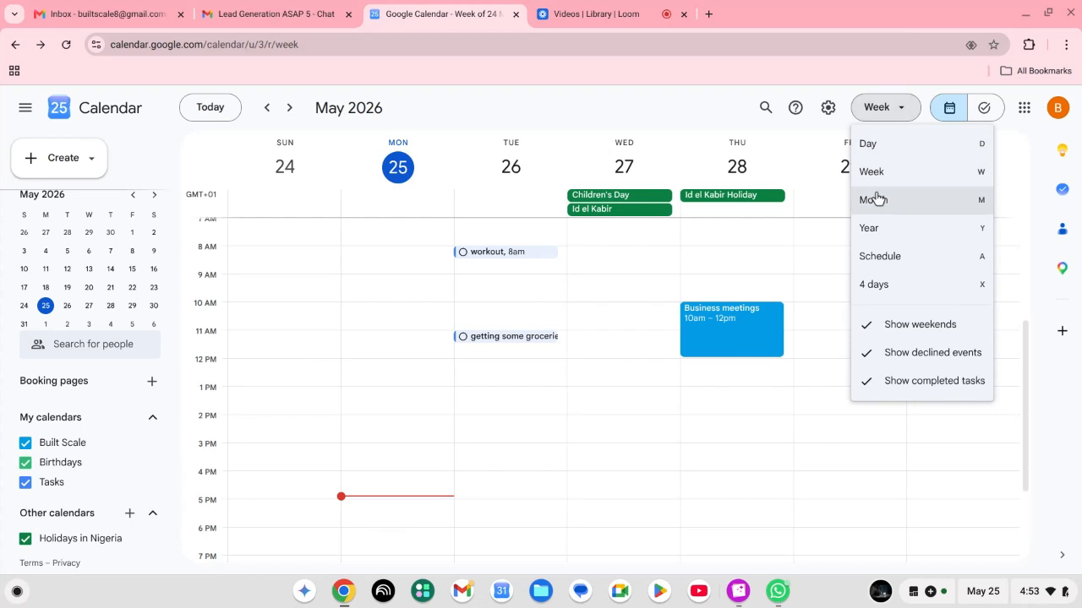
left_click(877, 199)
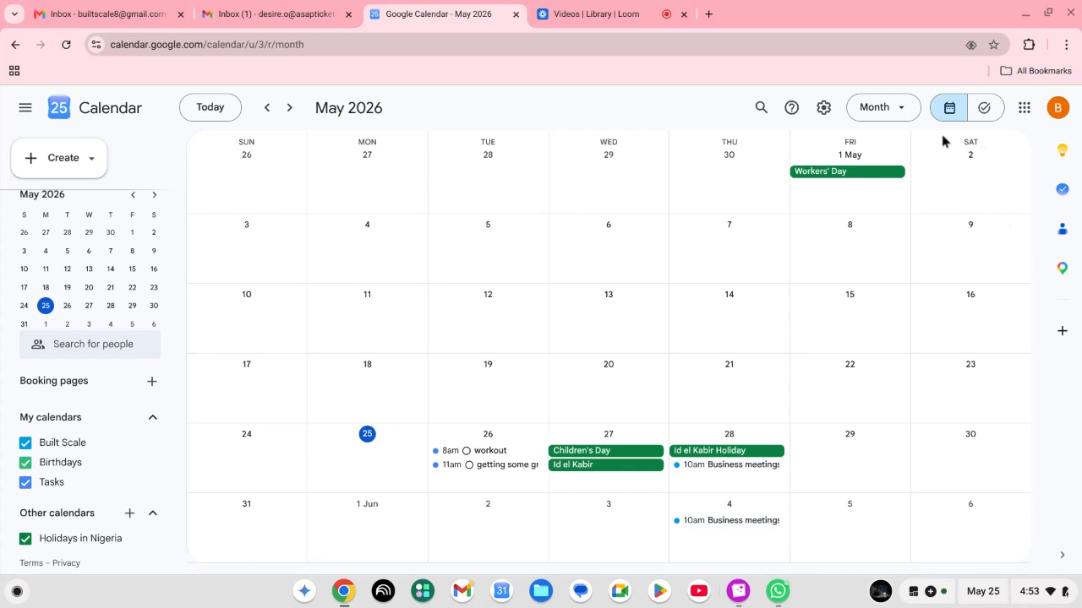
left_click(290, 108)
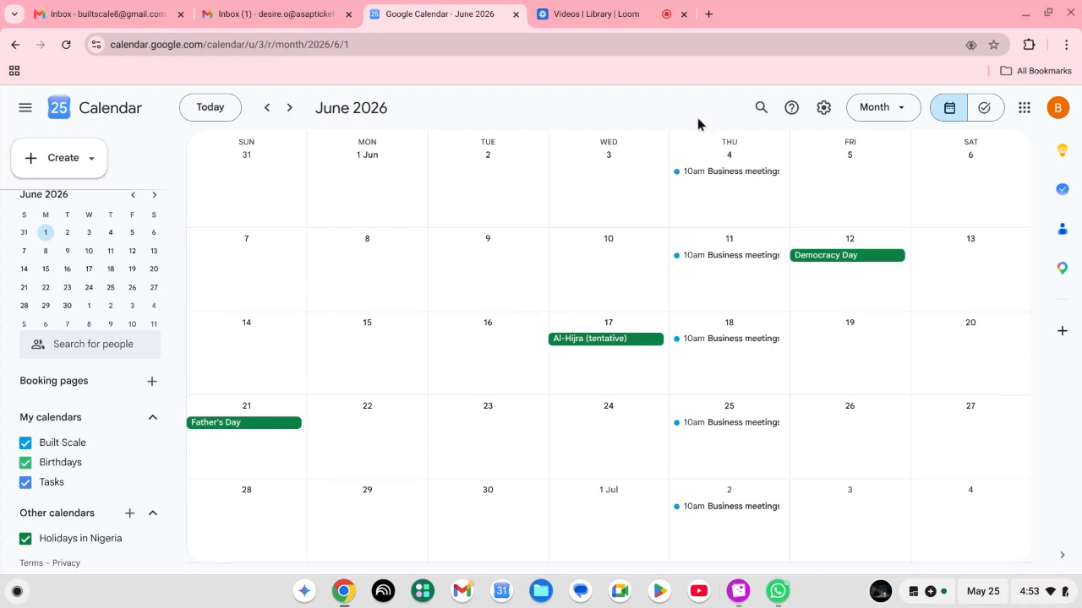
left_click(267, 108)
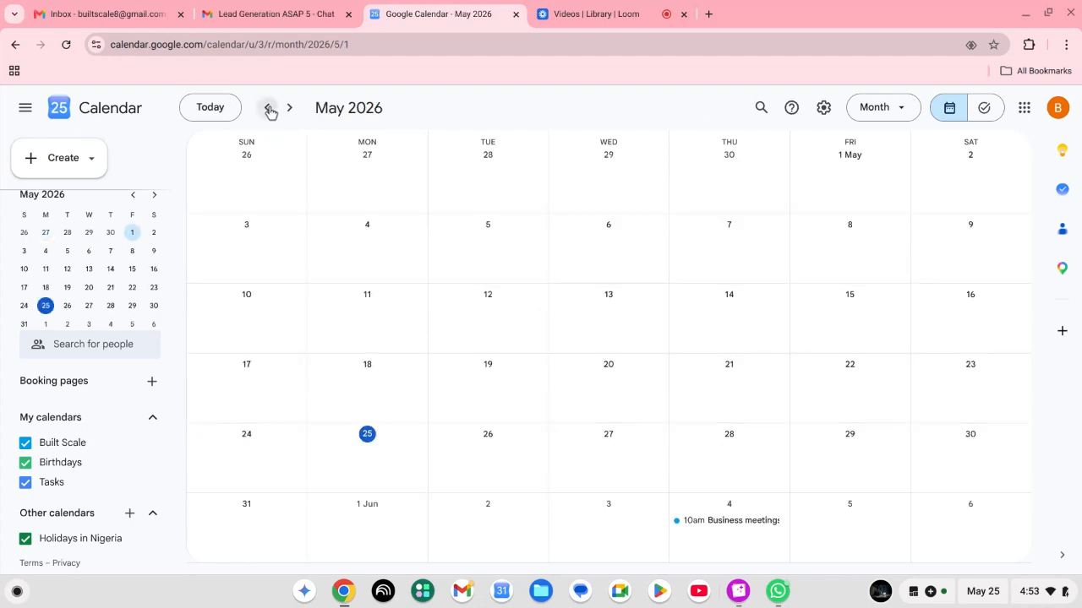
left_click(903, 115)
left_click(873, 171)
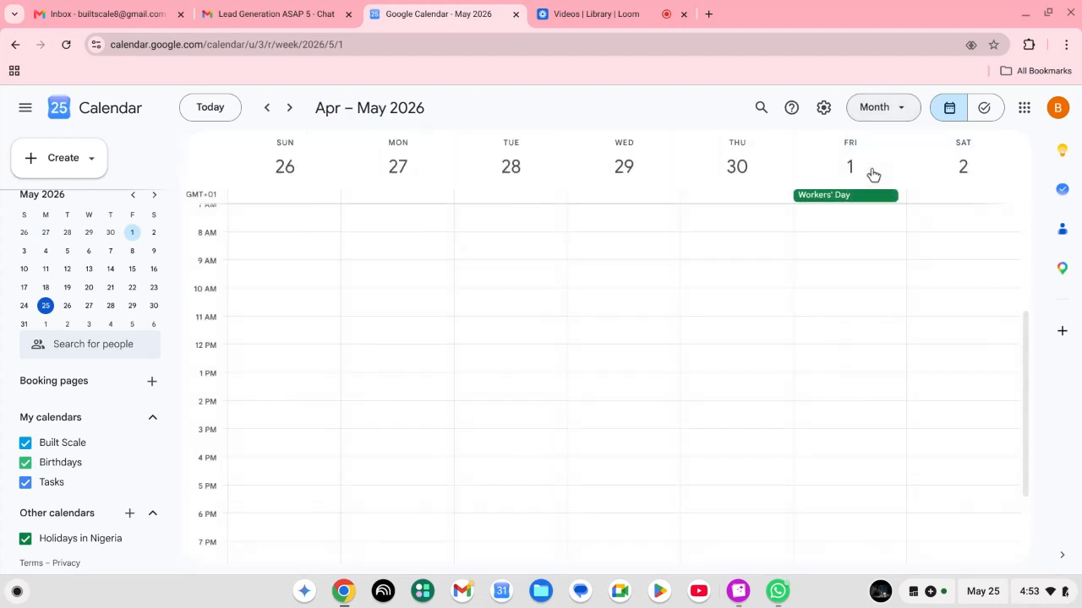
Create a task titled "pick up kids from school" on Friday, 1 May, repeating every weekday (Monday to Friday).
left_click(92, 158)
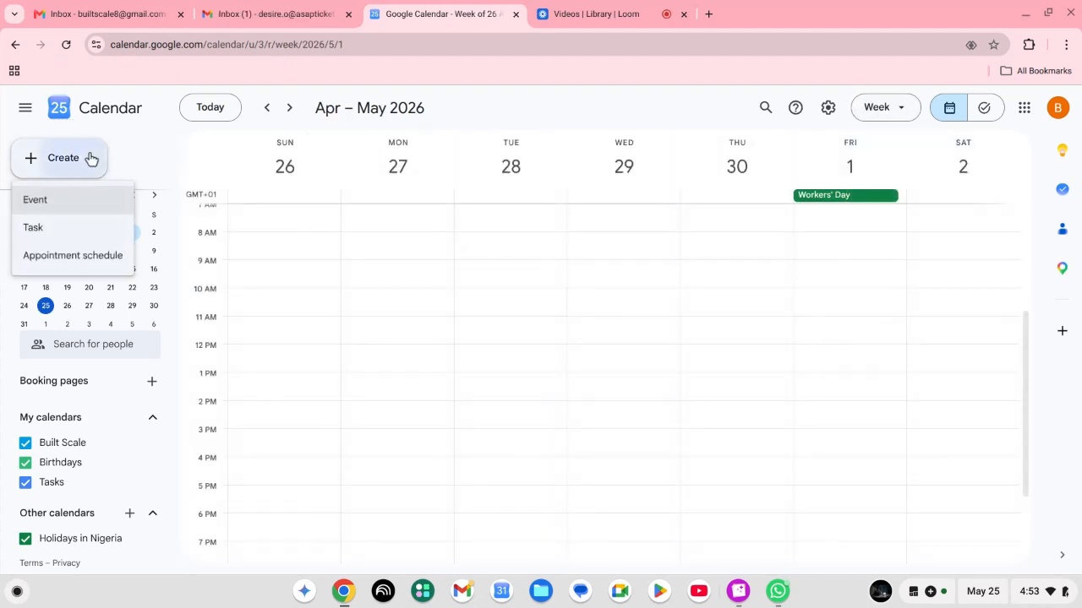
left_click(57, 234)
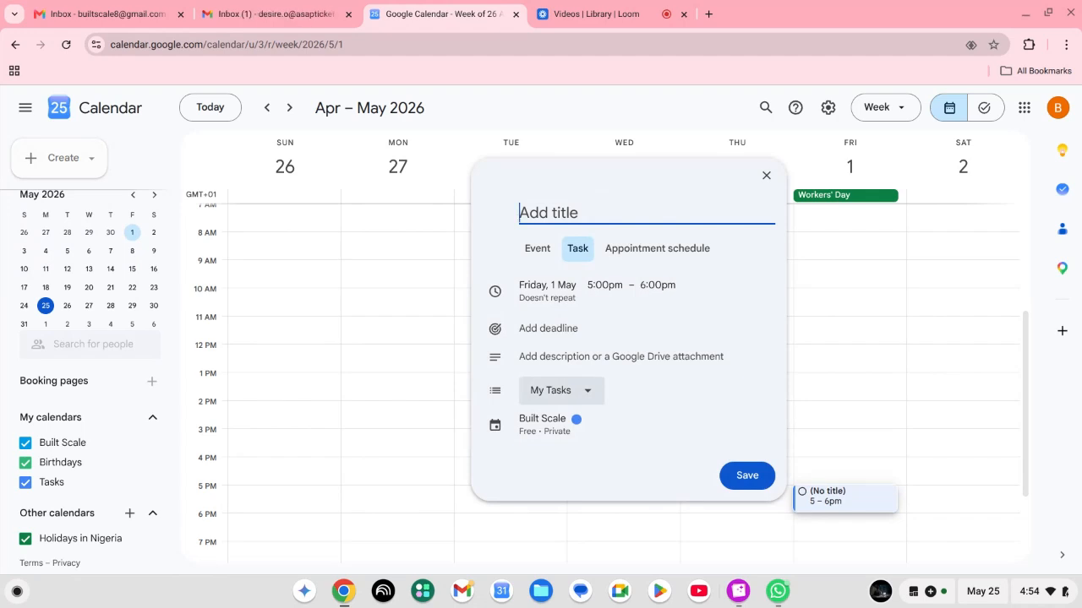
type("pick up kids from school")
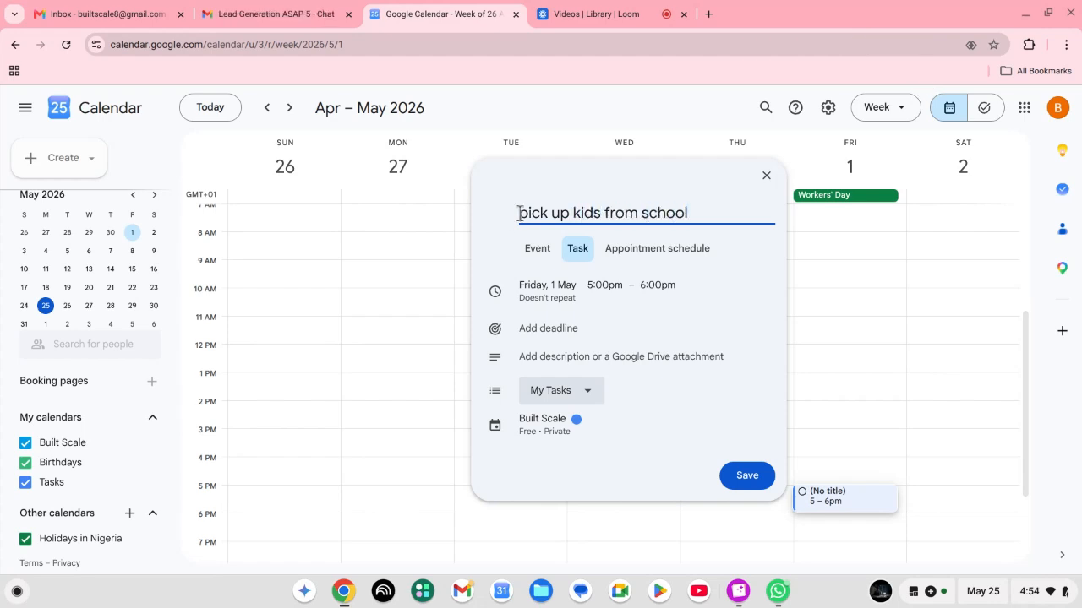
left_click(560, 291)
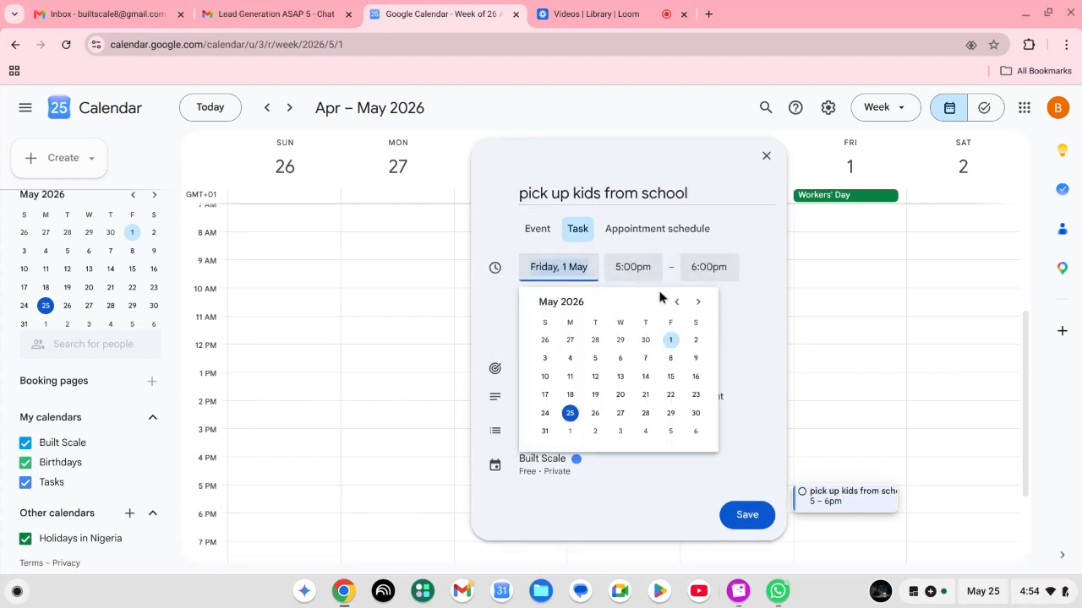
left_click(732, 327)
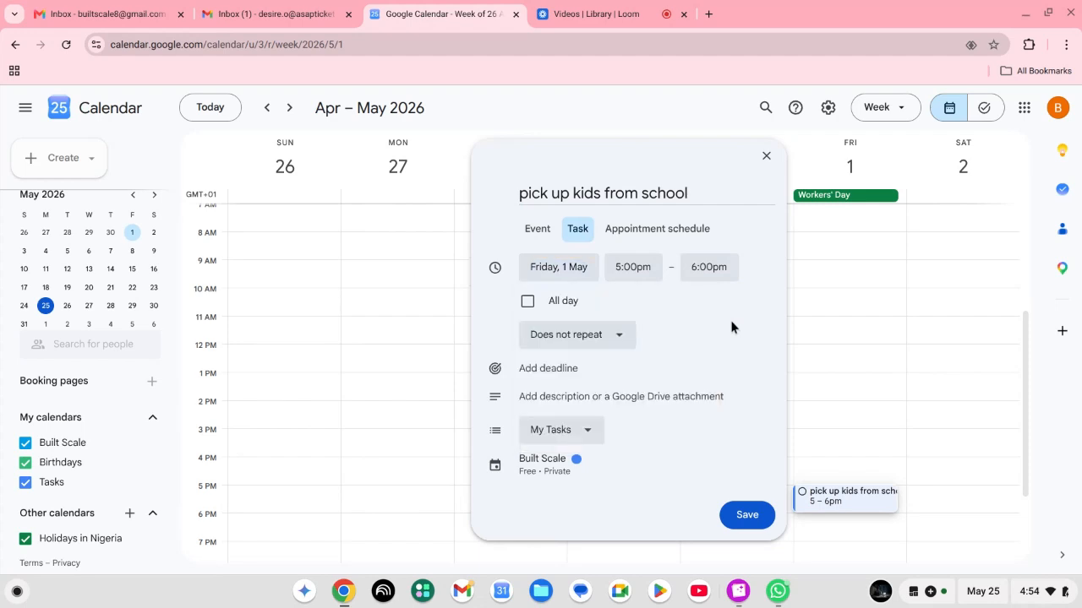
left_click(612, 337)
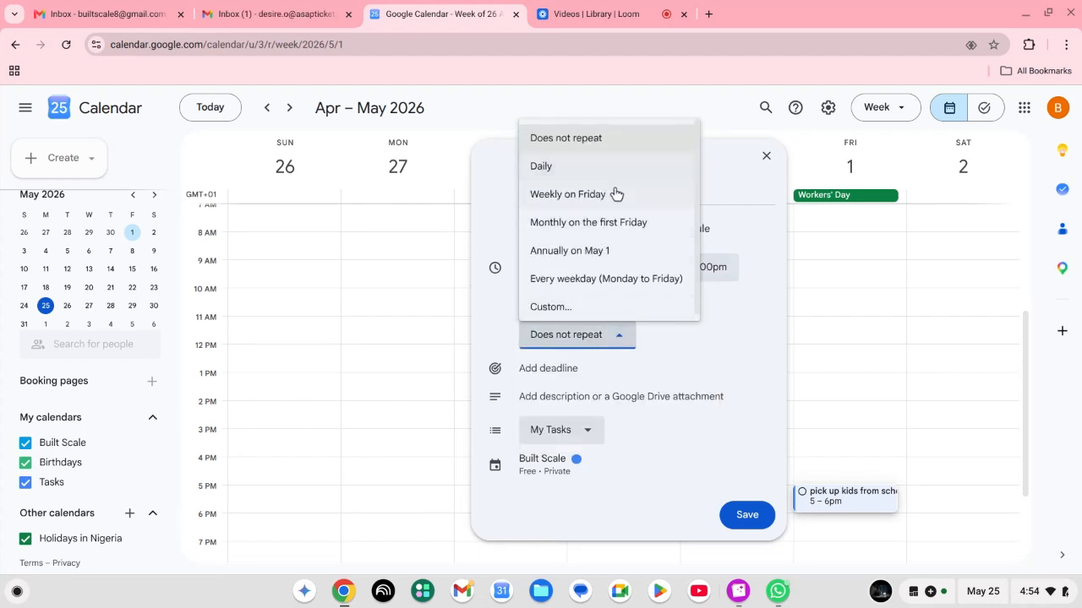
left_click(655, 288)
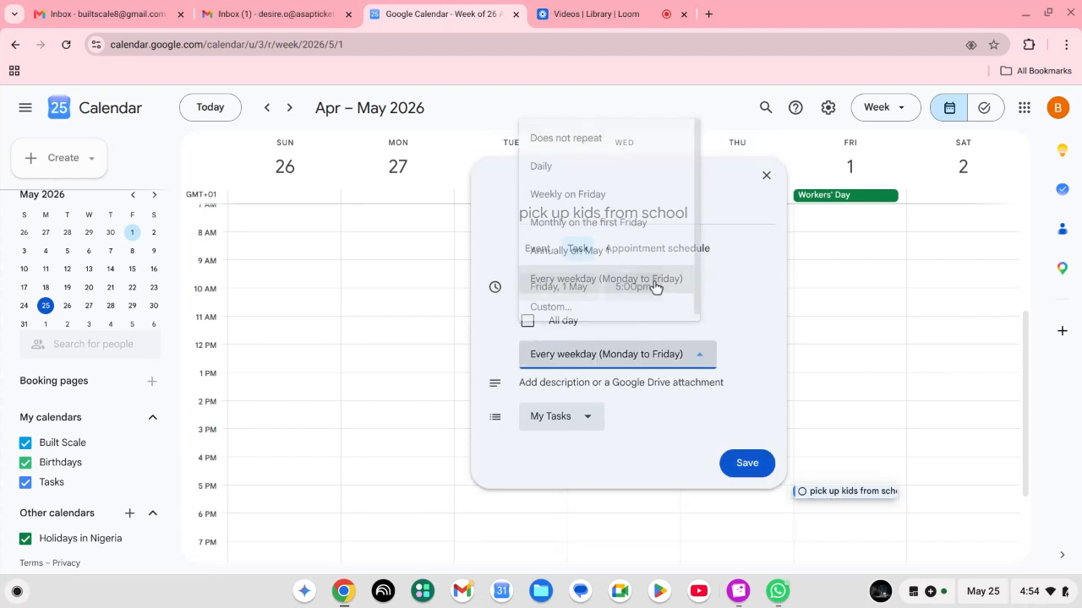
Set the time of the "pick up kids from school" task to 2:00pm and save it.
left_click(640, 288)
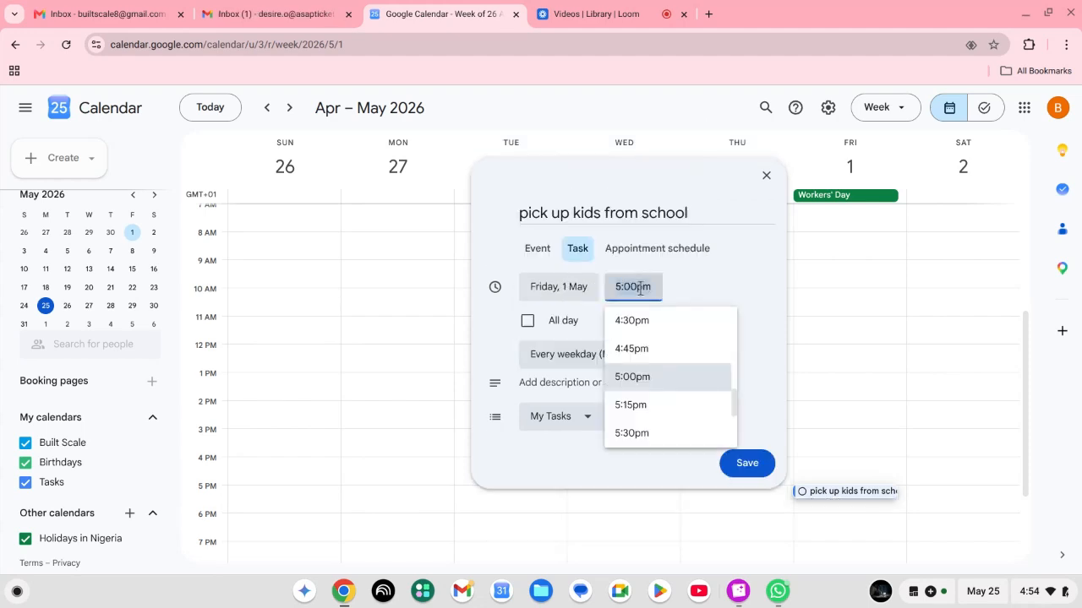
scroll(690, 330, "up", 3)
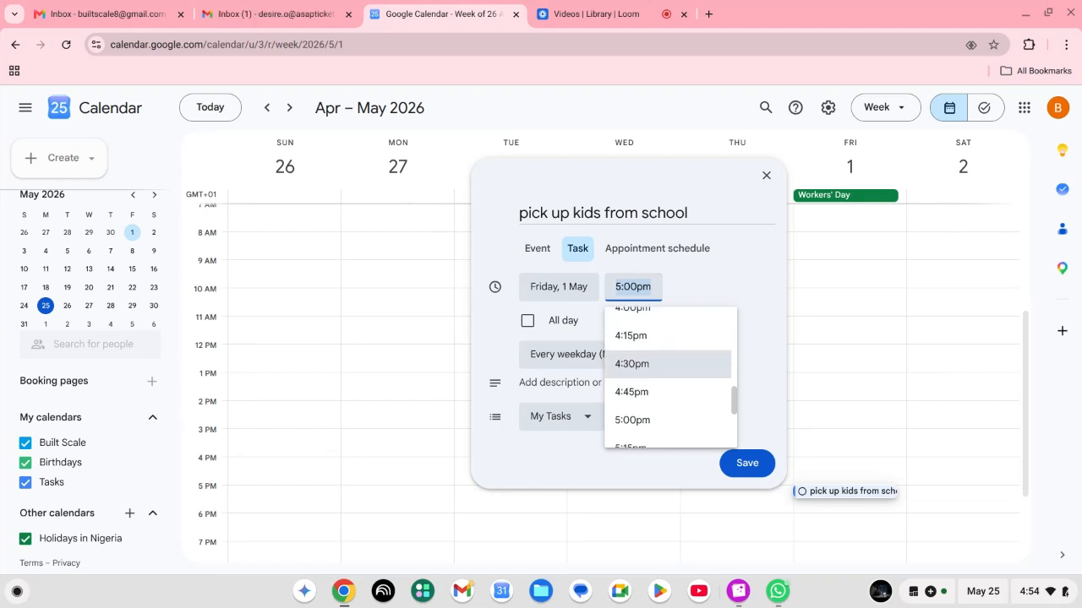
scroll(670, 377, "up", 4)
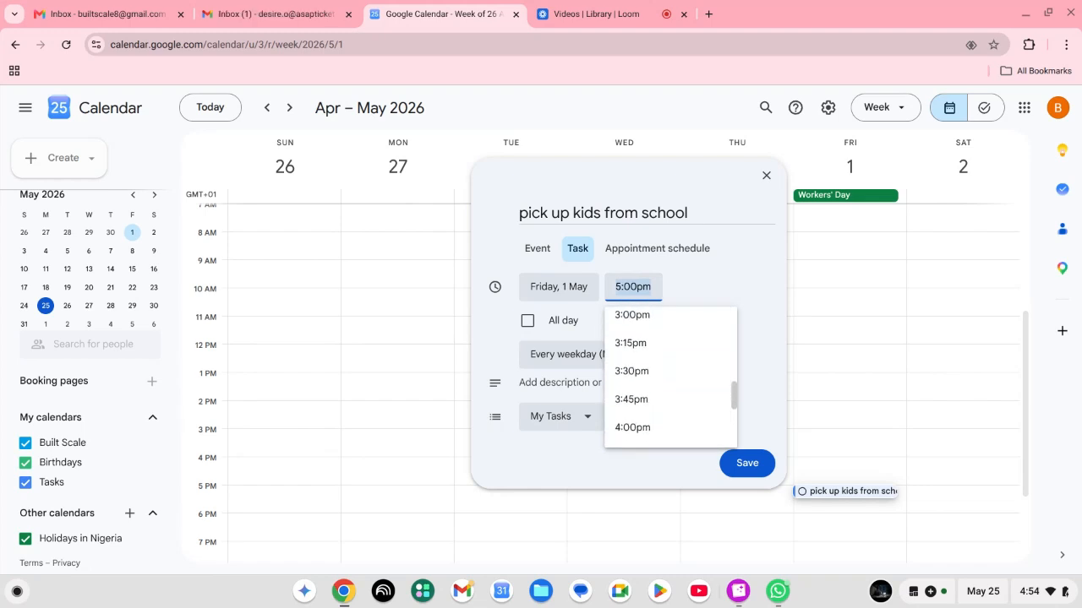
scroll(671, 377, "up", 2)
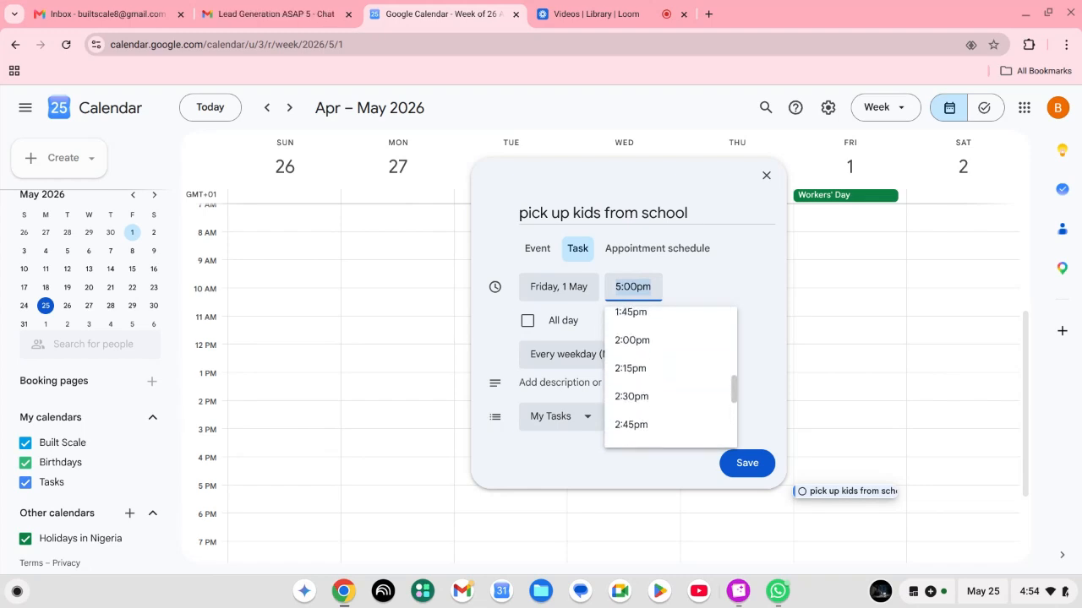
left_click(632, 343)
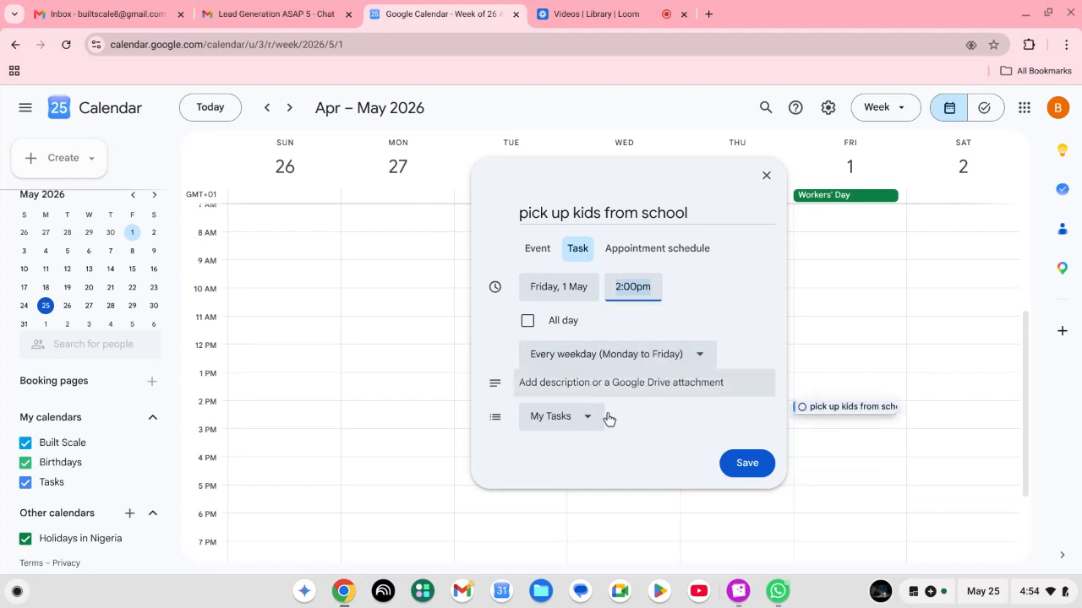
left_click(747, 464)
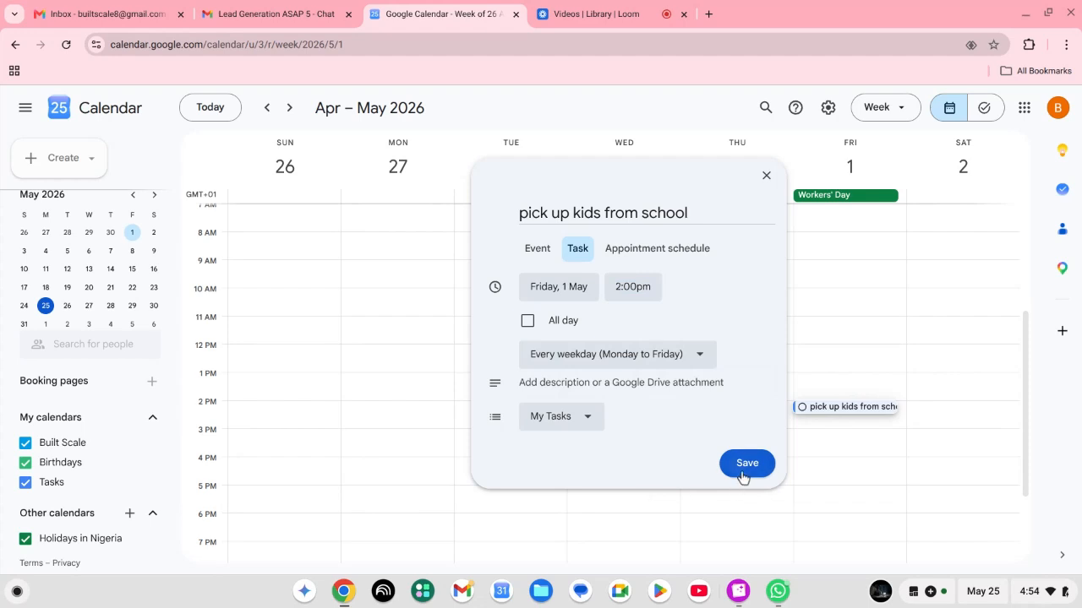
left_click(743, 466)
left_click(748, 464)
left_click(743, 465)
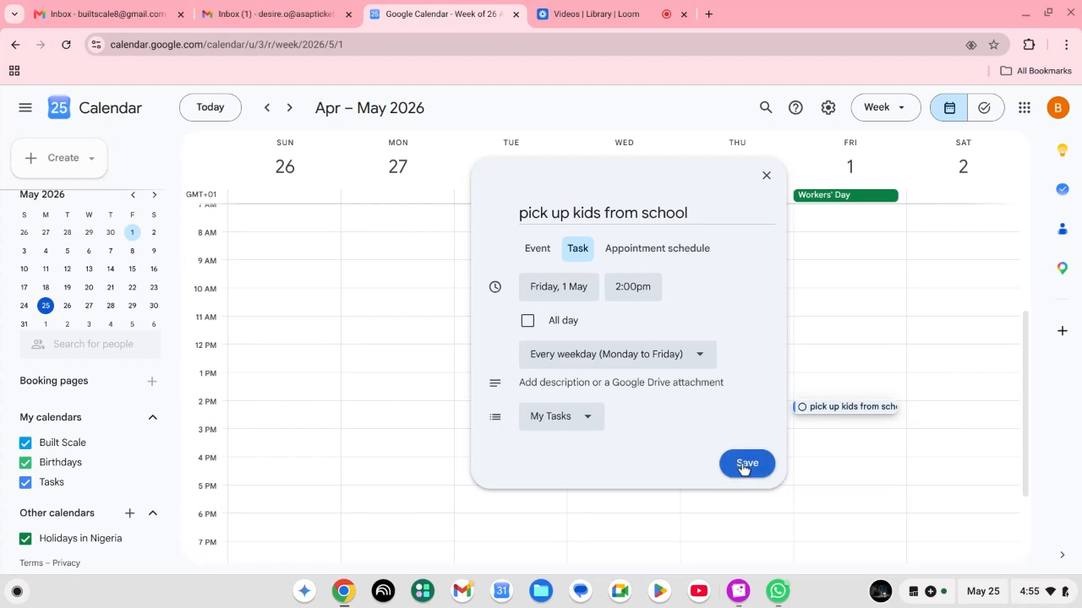
left_click(743, 464)
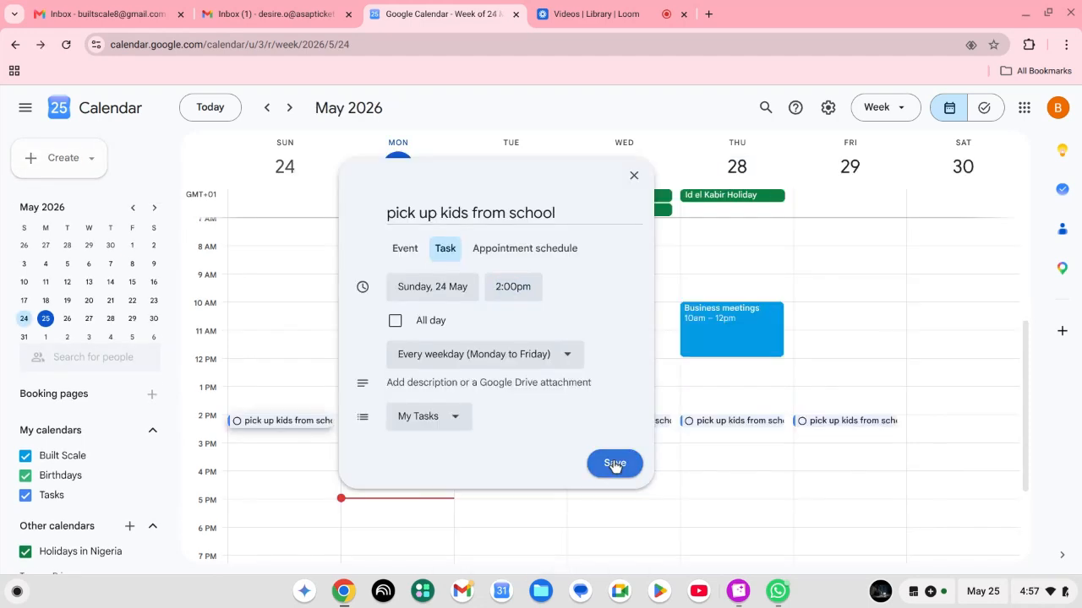
left_click(615, 464)
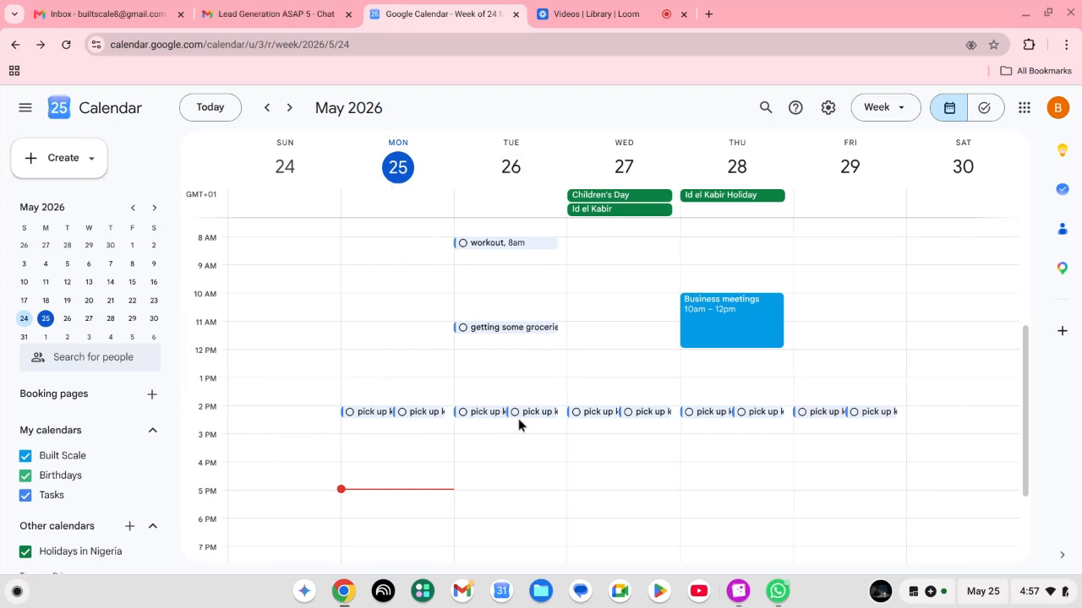
Review the scheduled items in the Day view for 26 and 25 May, the Week view, and the Month view for May and June.
left_click(511, 166)
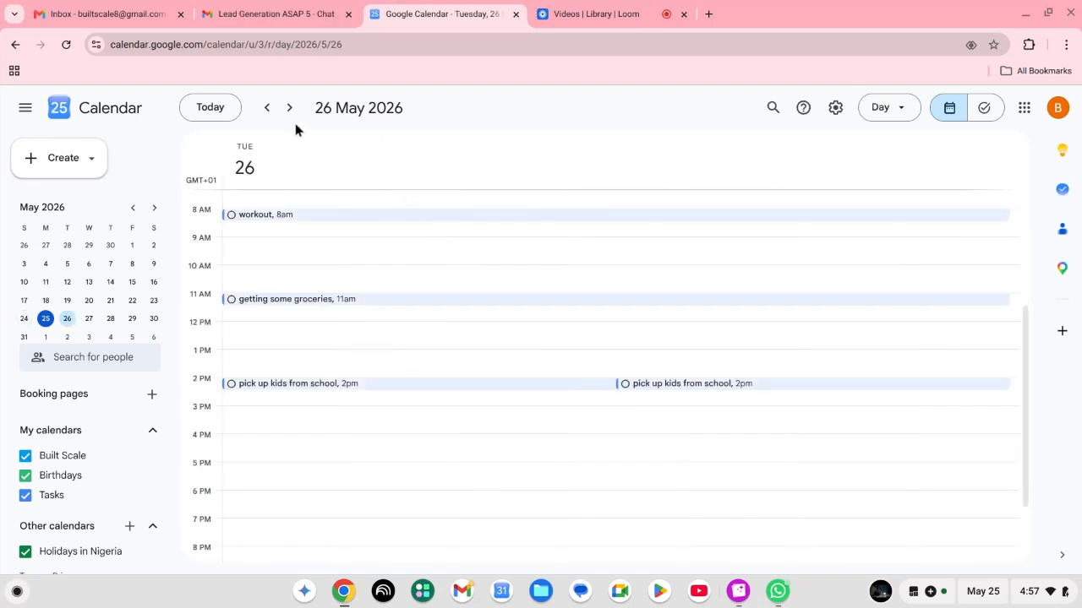
left_click(267, 108)
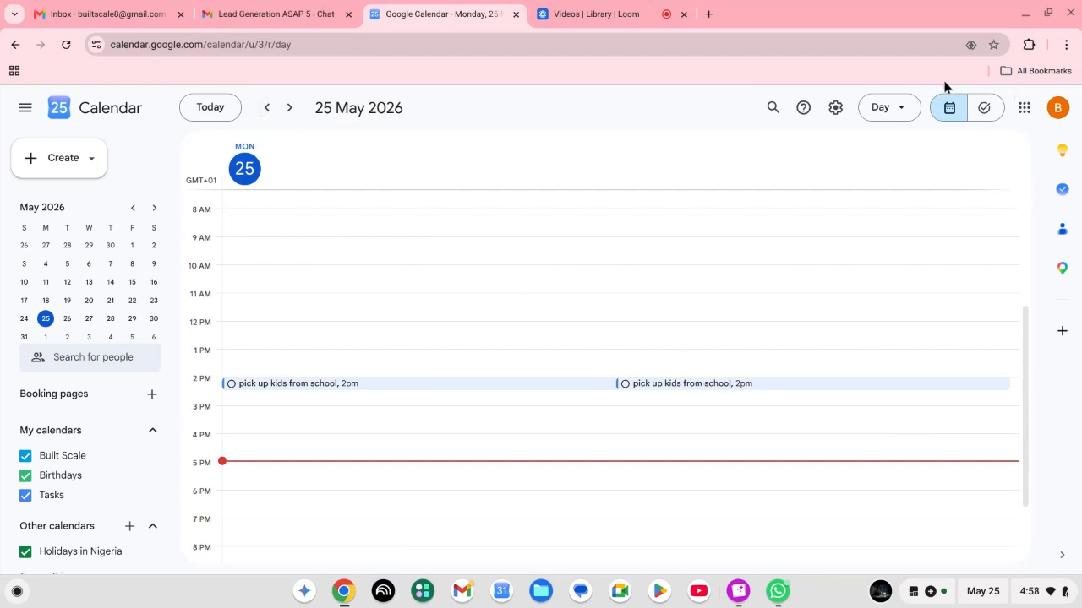
left_click(906, 108)
left_click(896, 176)
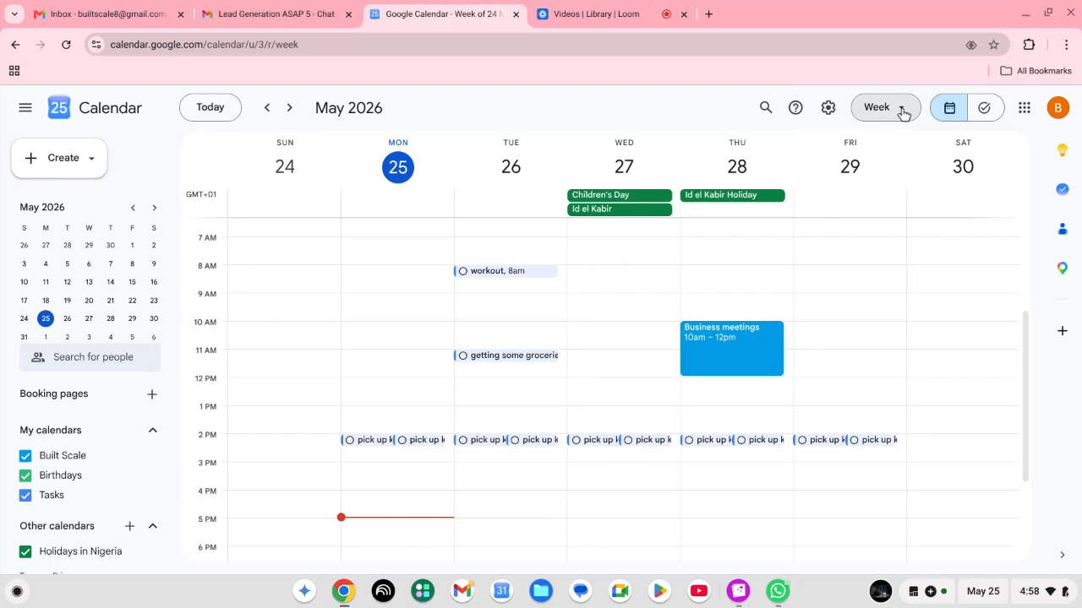
left_click(903, 113)
left_click(893, 199)
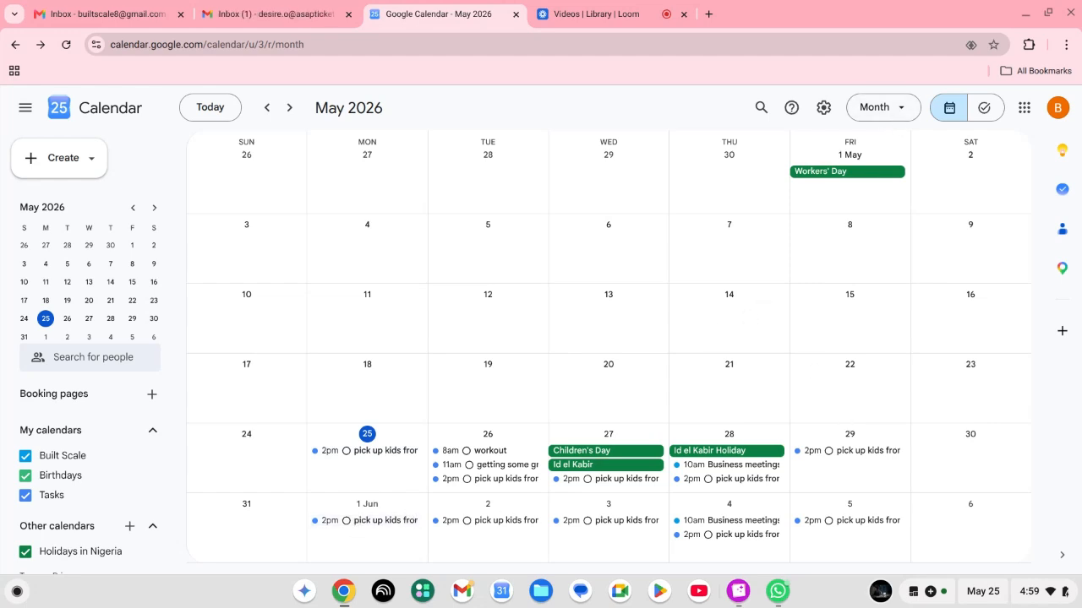
left_click(291, 110)
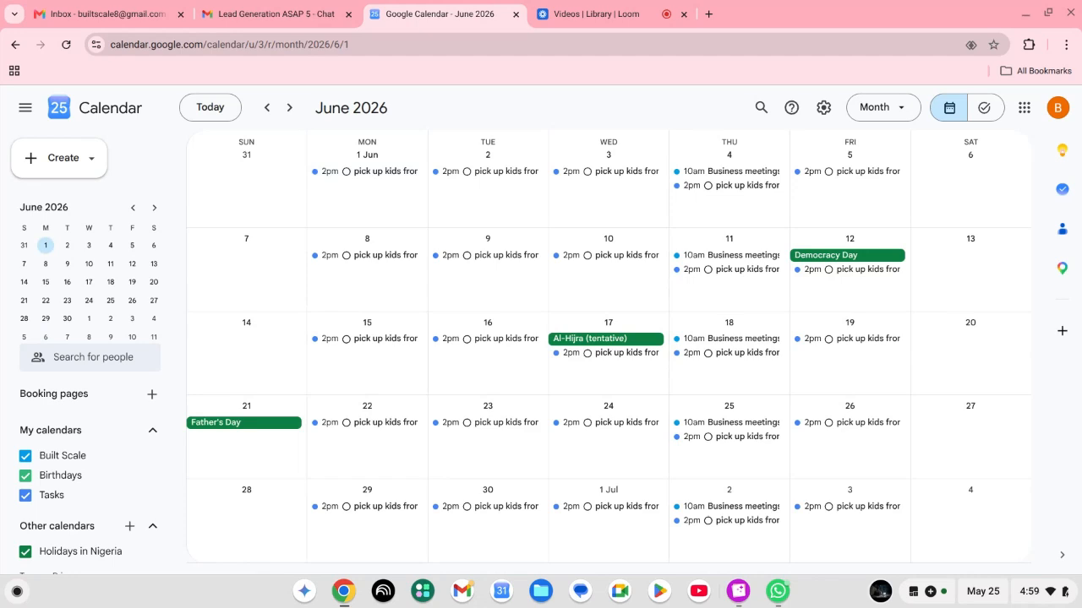
Create an appointment schedule titled "Nail tech appointments" with an appointment duration of 1.5 hours.
left_click(90, 160)
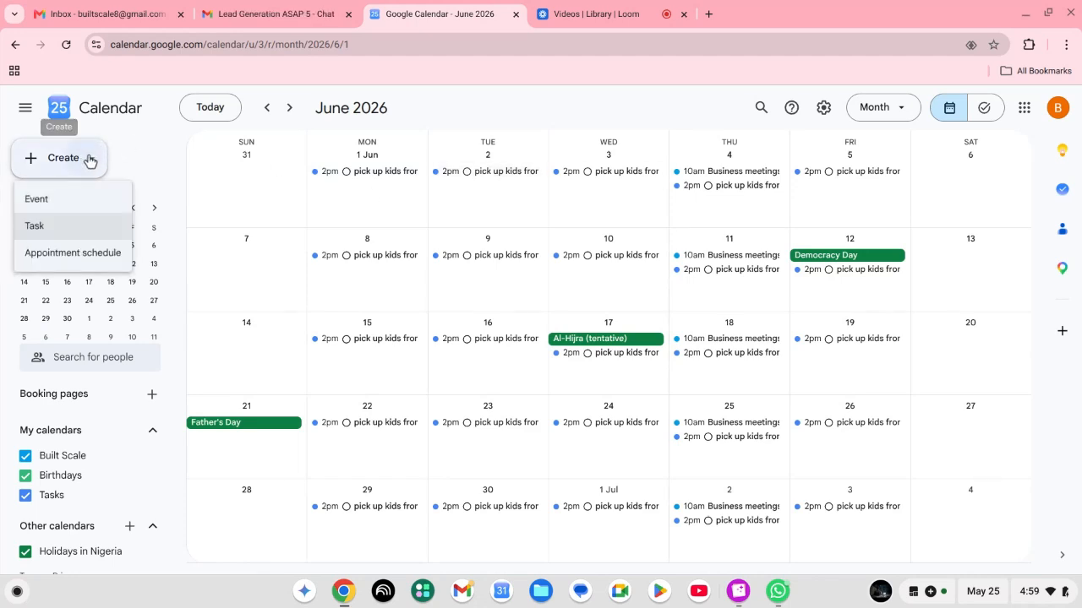
left_click(82, 254)
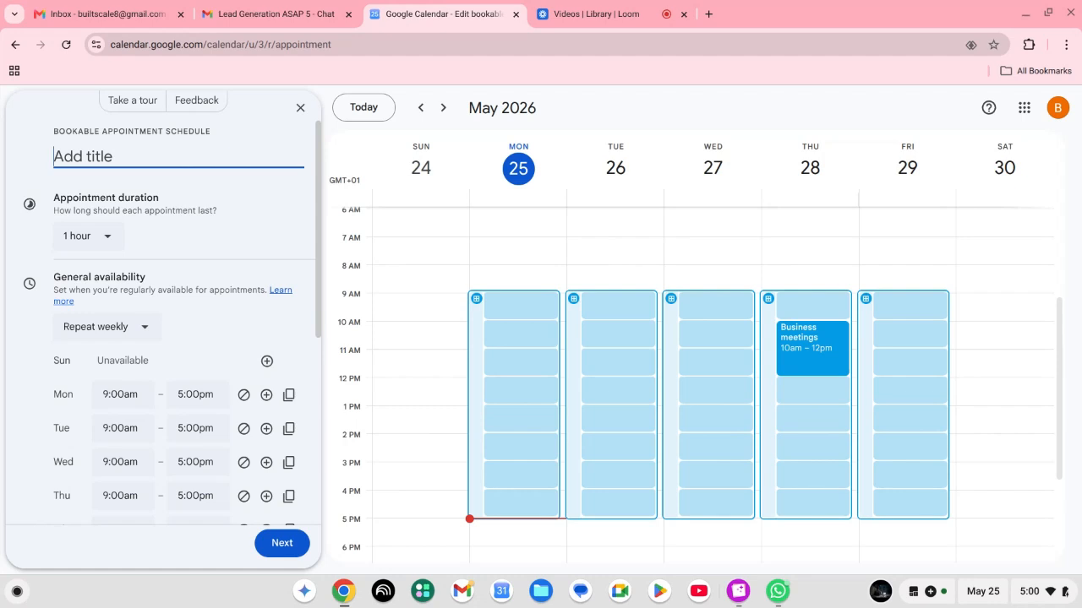
type("Nail")
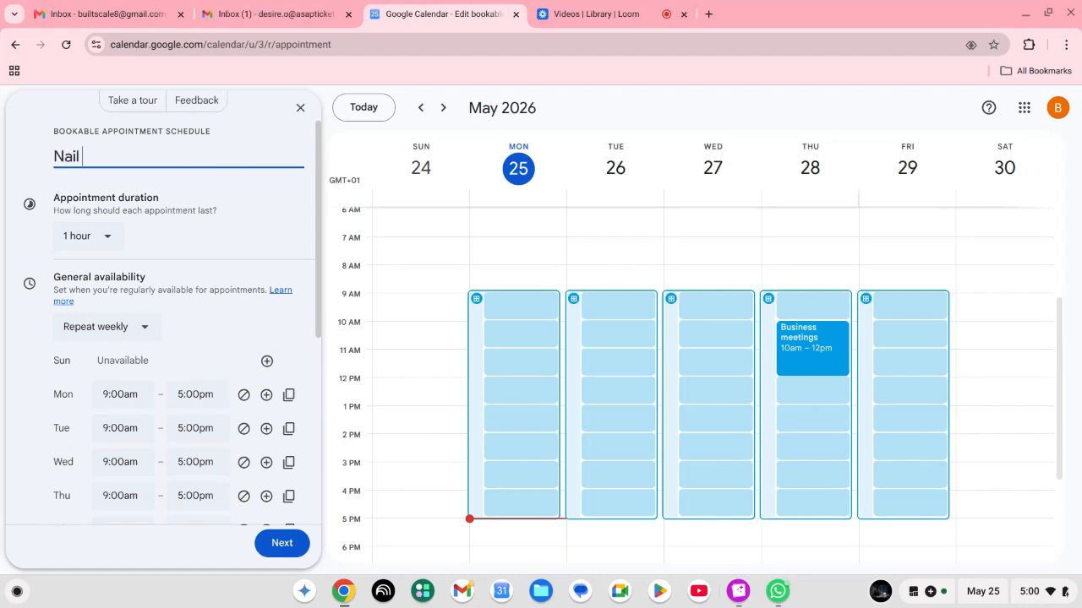
type(" tec")
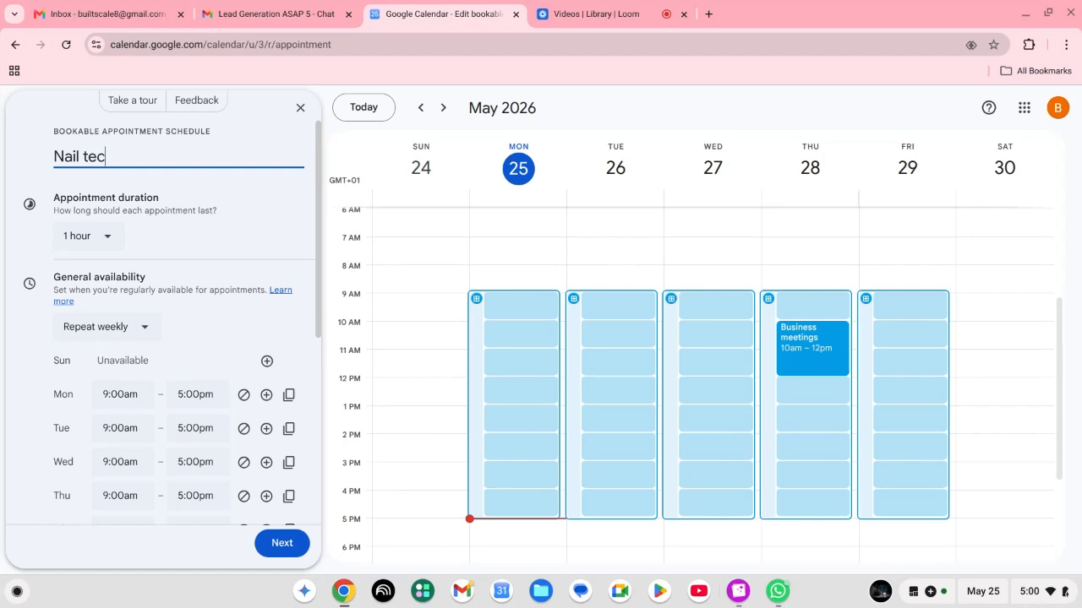
type("h appoi")
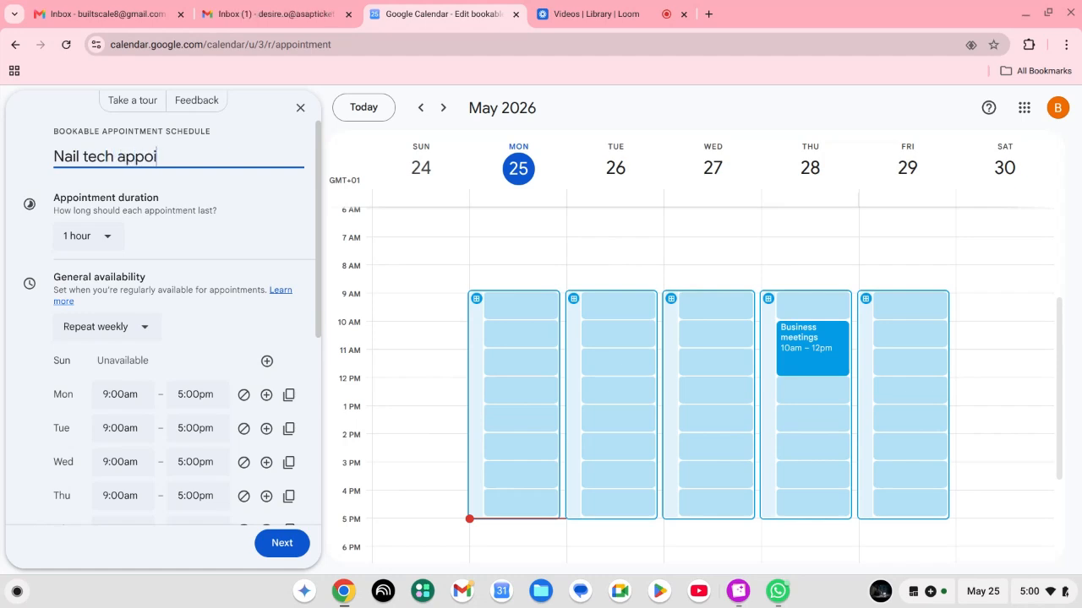
type("ntments")
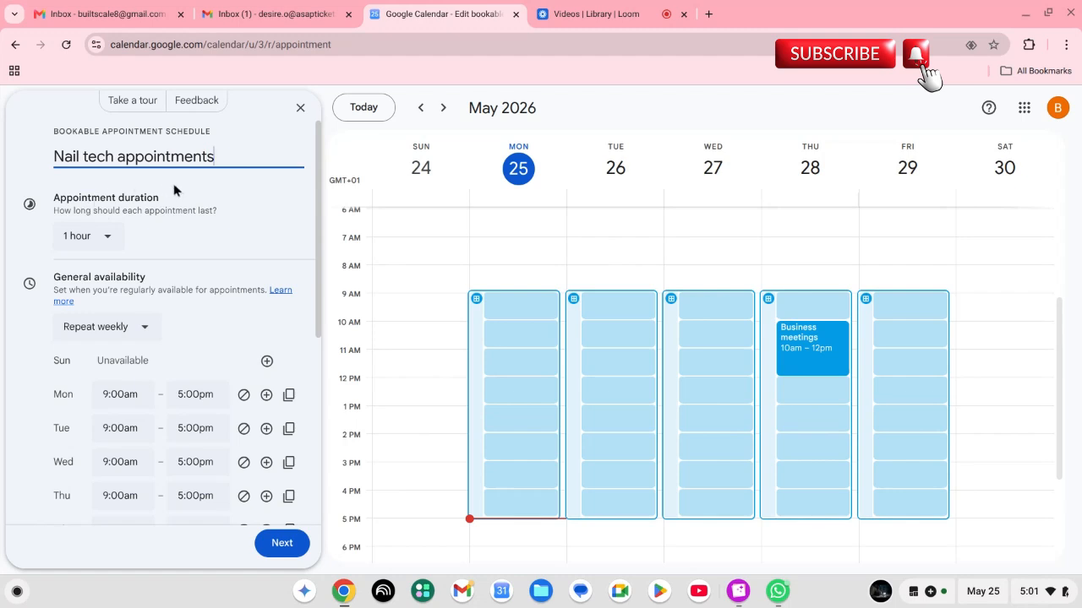
left_click(110, 237)
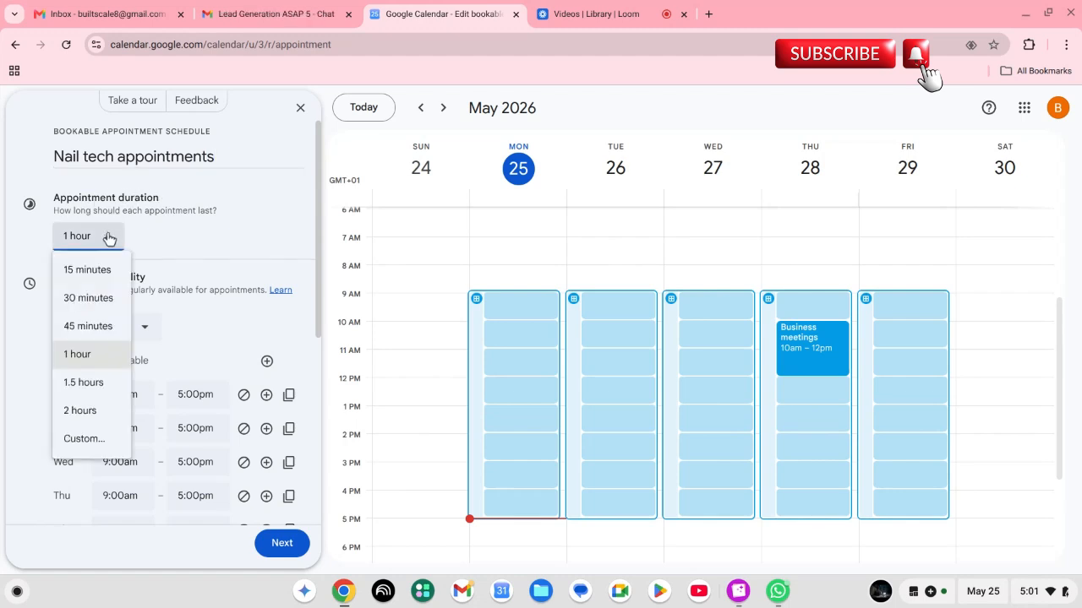
left_click(78, 385)
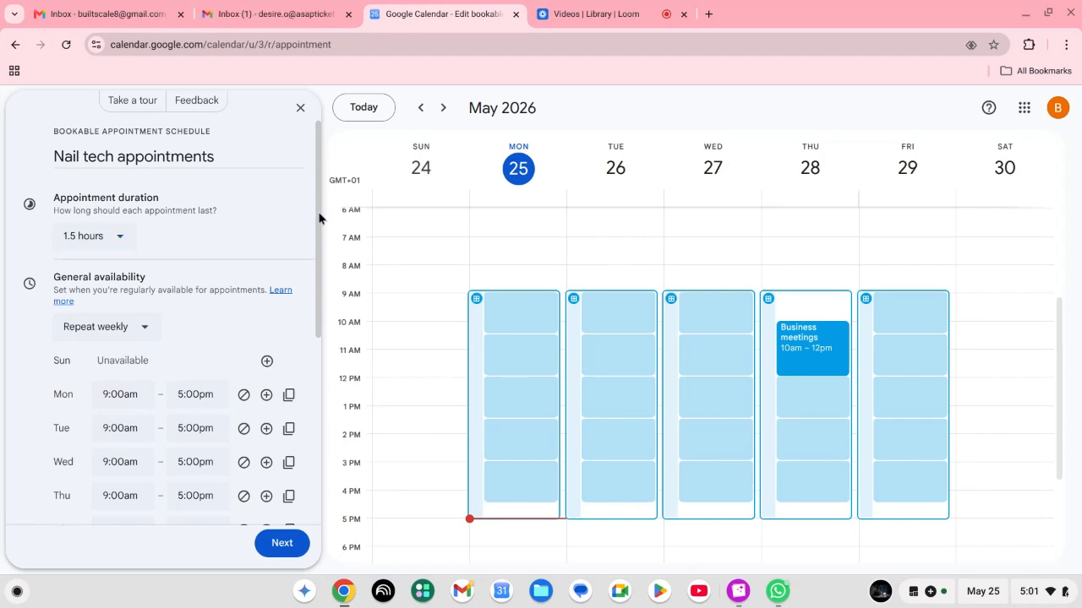
Keep the availability repeating weekly, set Monday's hours to 10:00am–5:00pm, and copy those hours to all the other available days.
scroll(235, 243, "down", 2)
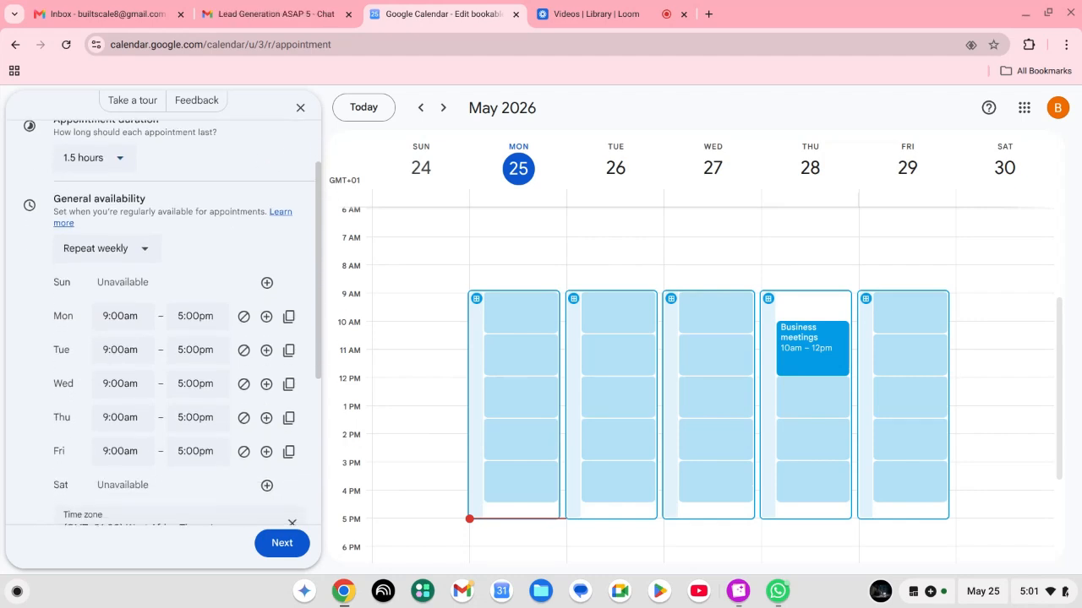
left_click(144, 255)
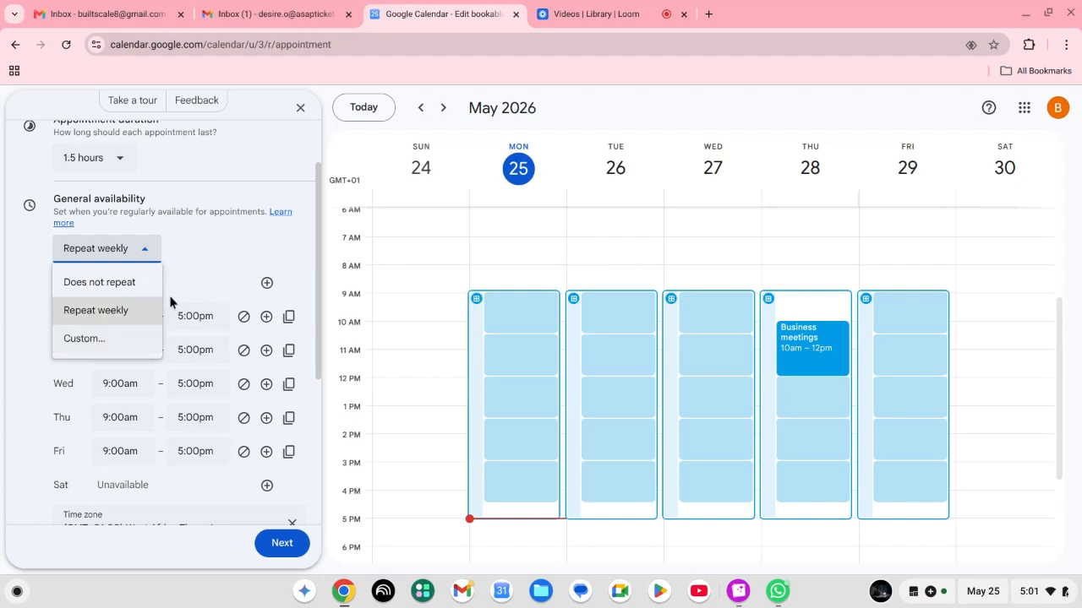
left_click(145, 316)
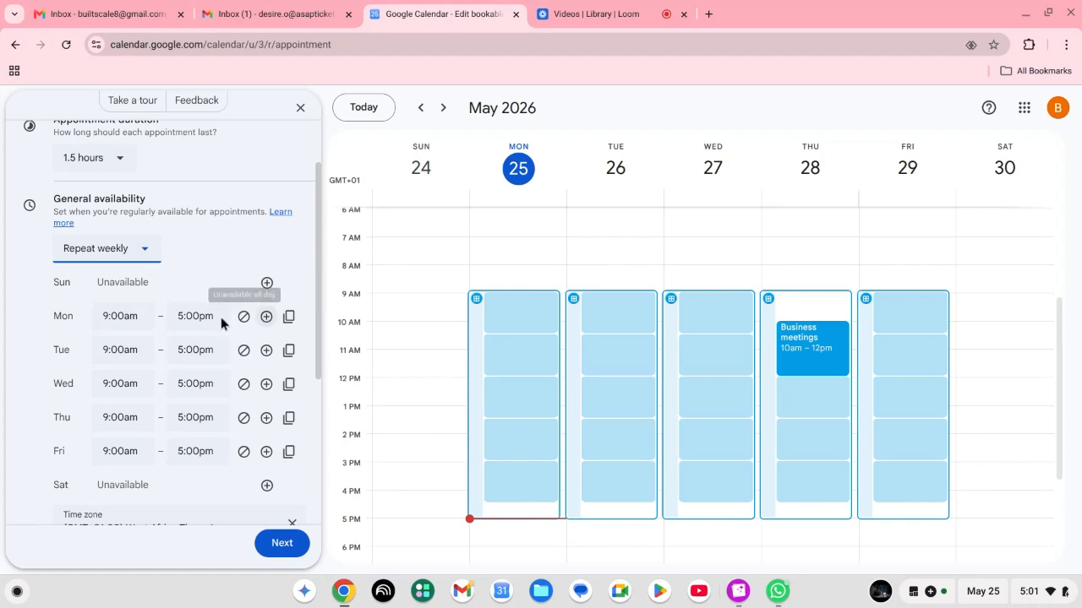
left_click(140, 324)
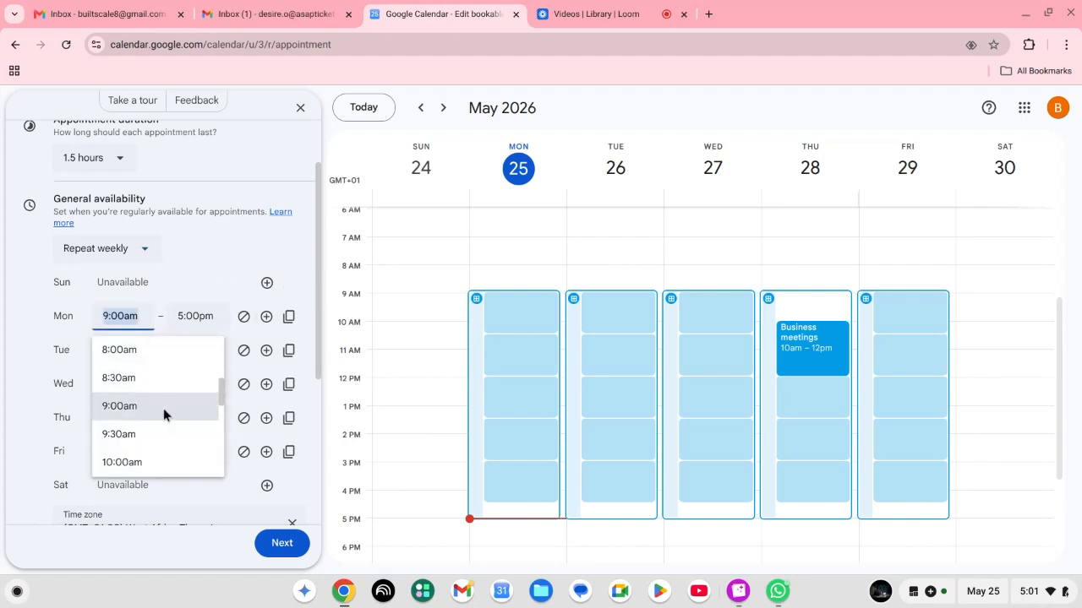
left_click(132, 463)
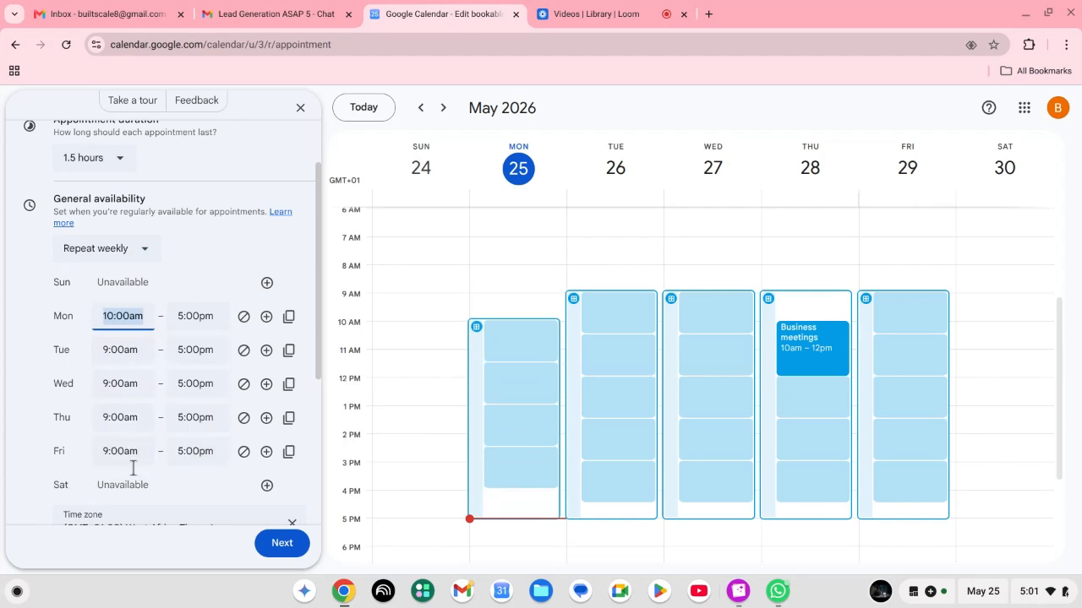
left_click(207, 319)
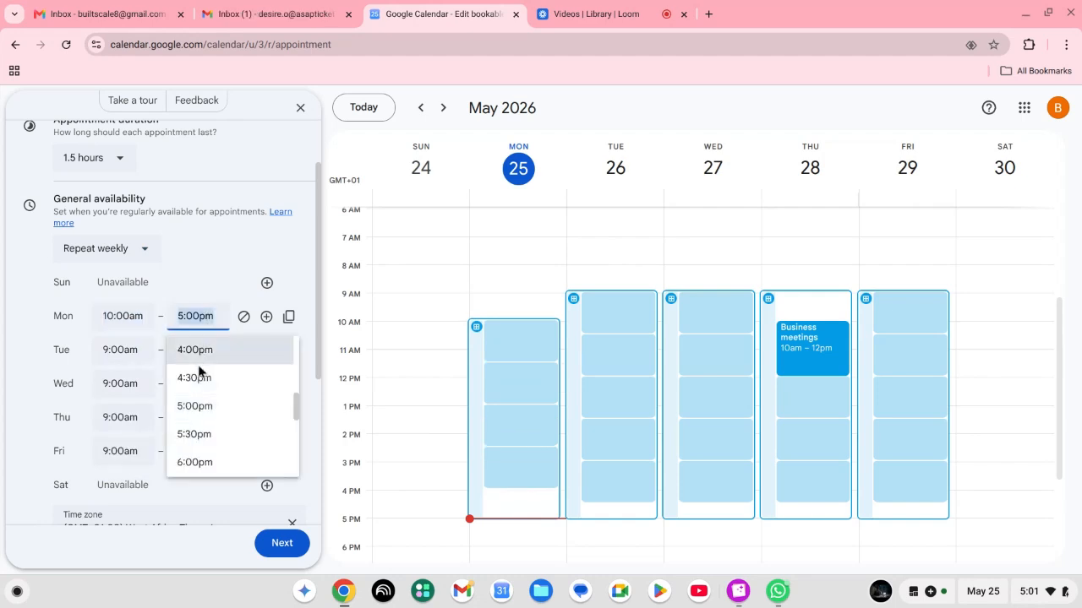
left_click(201, 408)
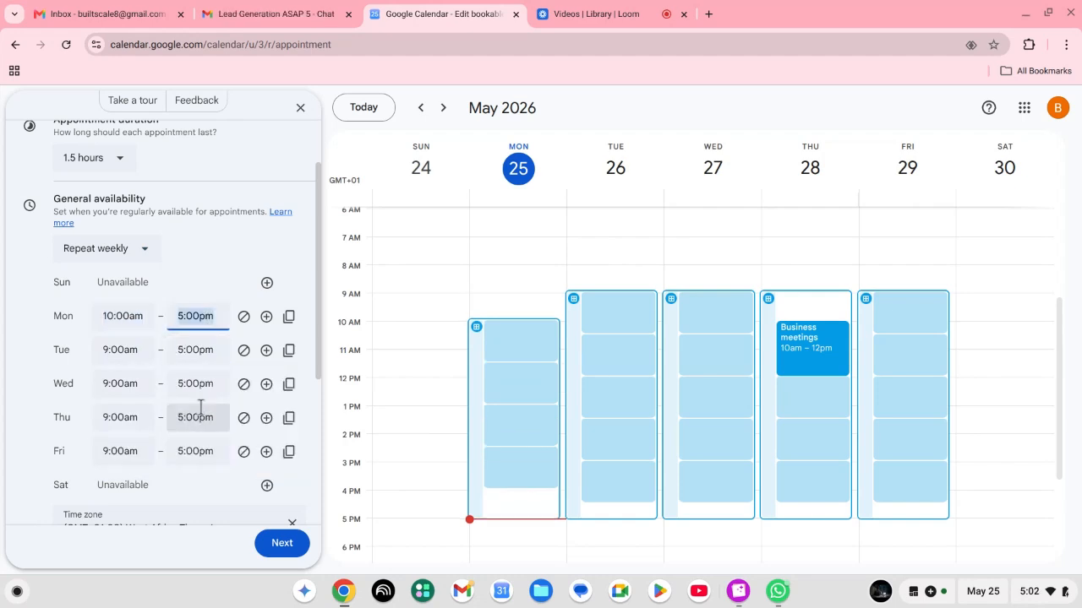
left_click(290, 318)
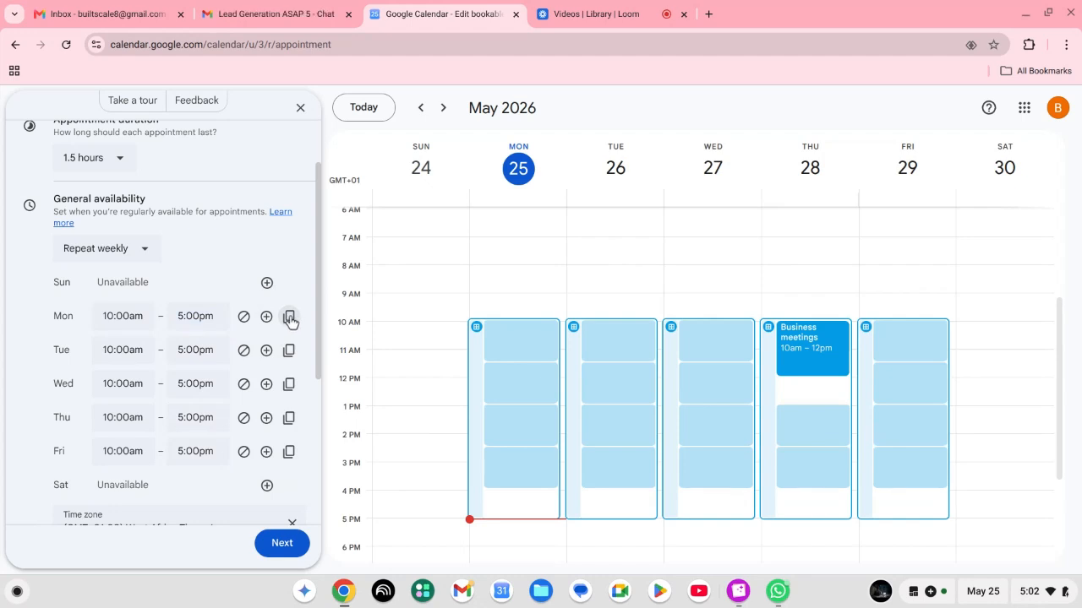
Review the schedule's weekly hours and time zone, expand the scheduling window options, and look over the availability and booking settings.
scroll(291, 319, "down", 2)
scroll(288, 279, "up", 1)
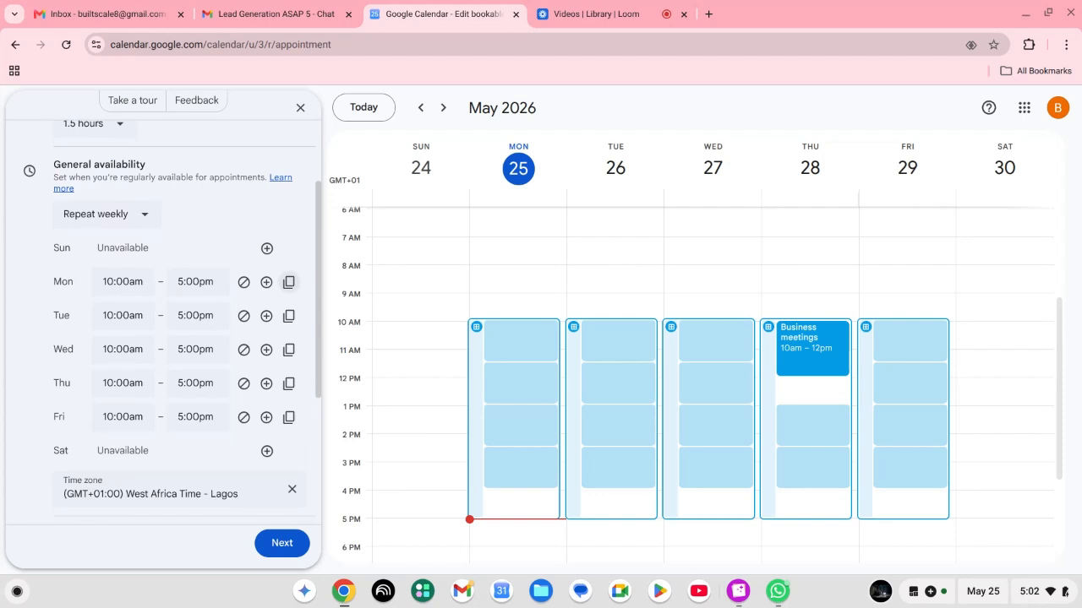
scroll(288, 281, "up", 1)
scroll(288, 281, "down", 1)
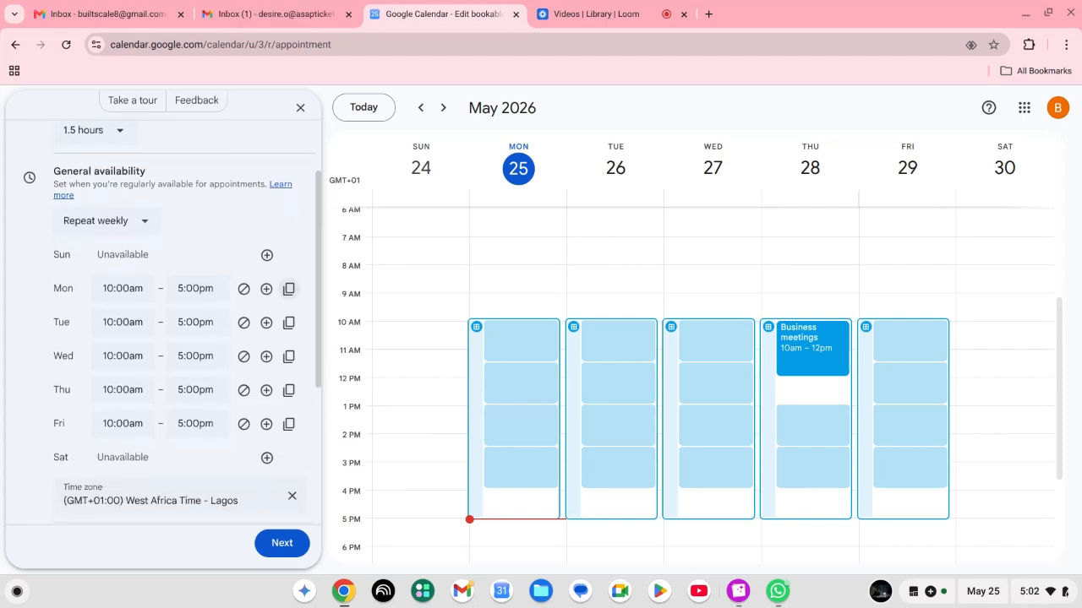
scroll(289, 279, "down", 5)
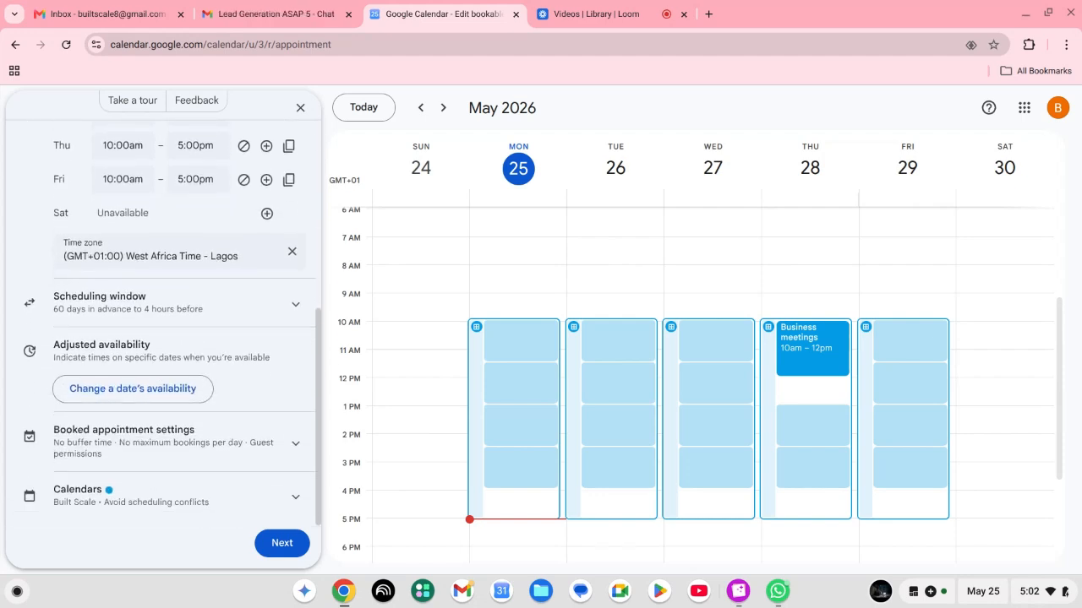
scroll(292, 315, "up", 1)
scroll(293, 315, "down", 1)
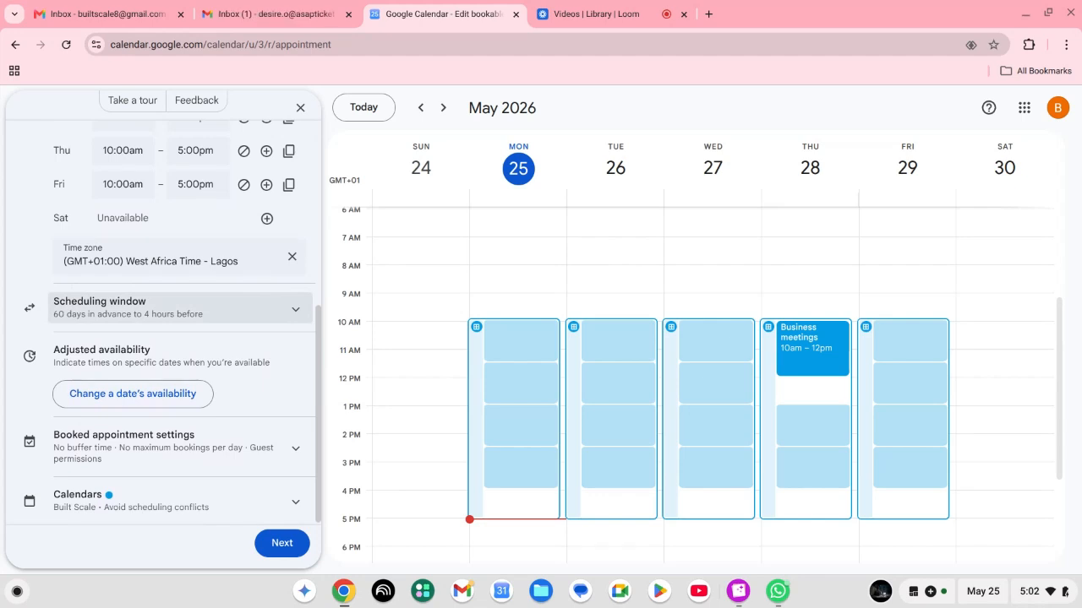
left_click(295, 311)
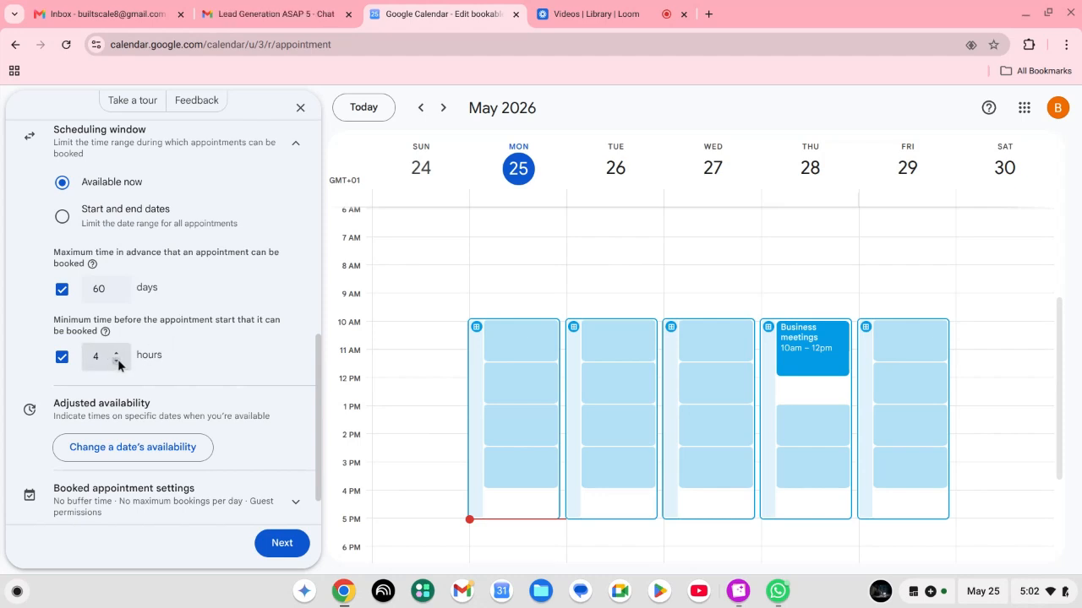
scroll(214, 345, "down", 1)
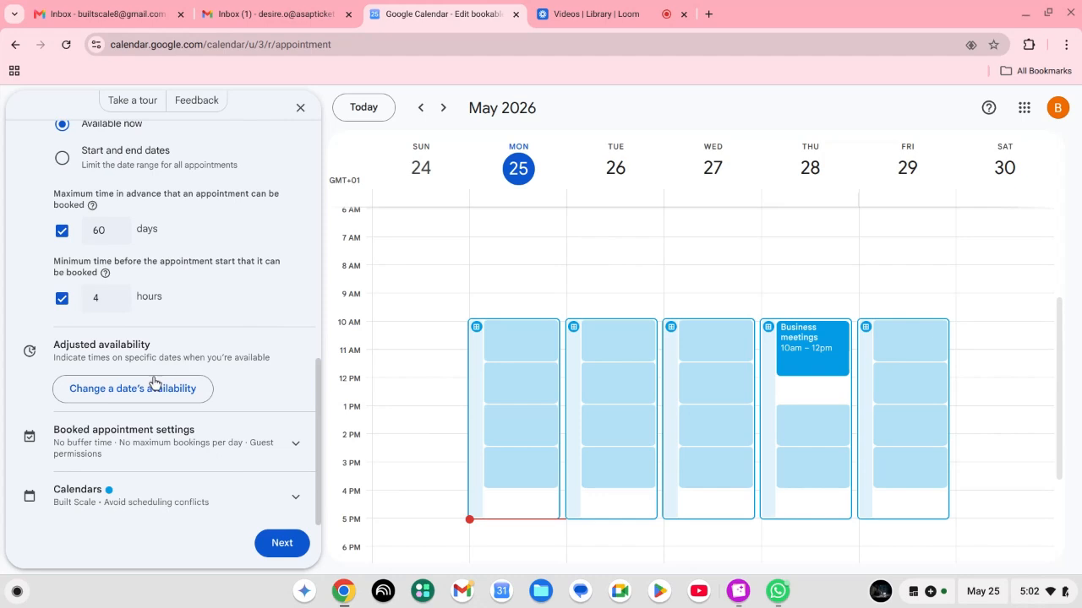
scroll(270, 390, "up", 1)
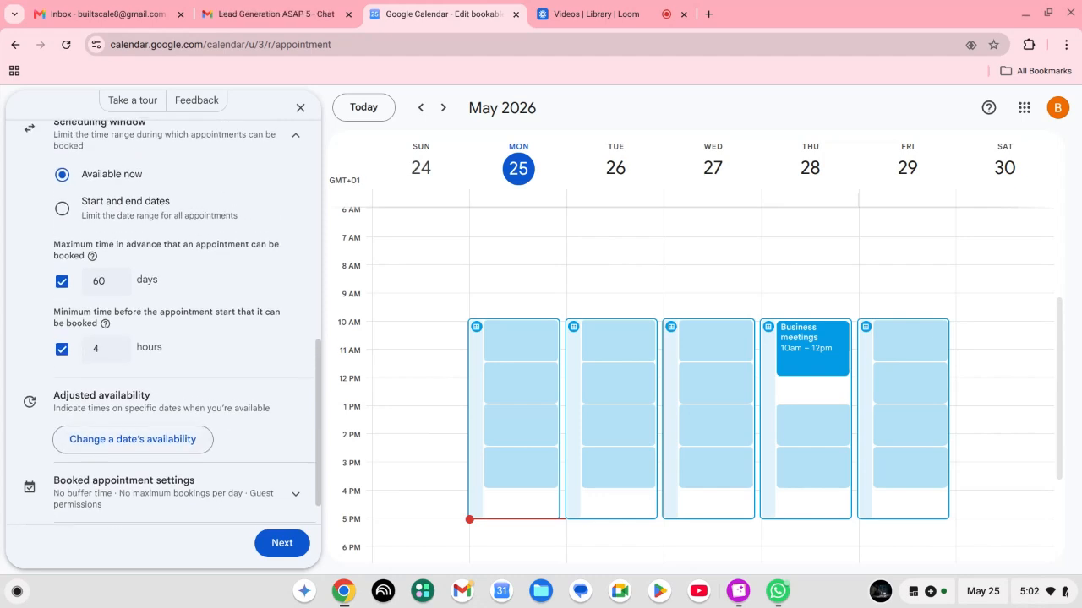
scroll(233, 385, "down", 1)
scroll(248, 449, "up", 1)
scroll(28, 365, "down", 1)
Continue to the booking page details and set the location and conferencing option to In-person meeting.
left_click(281, 545)
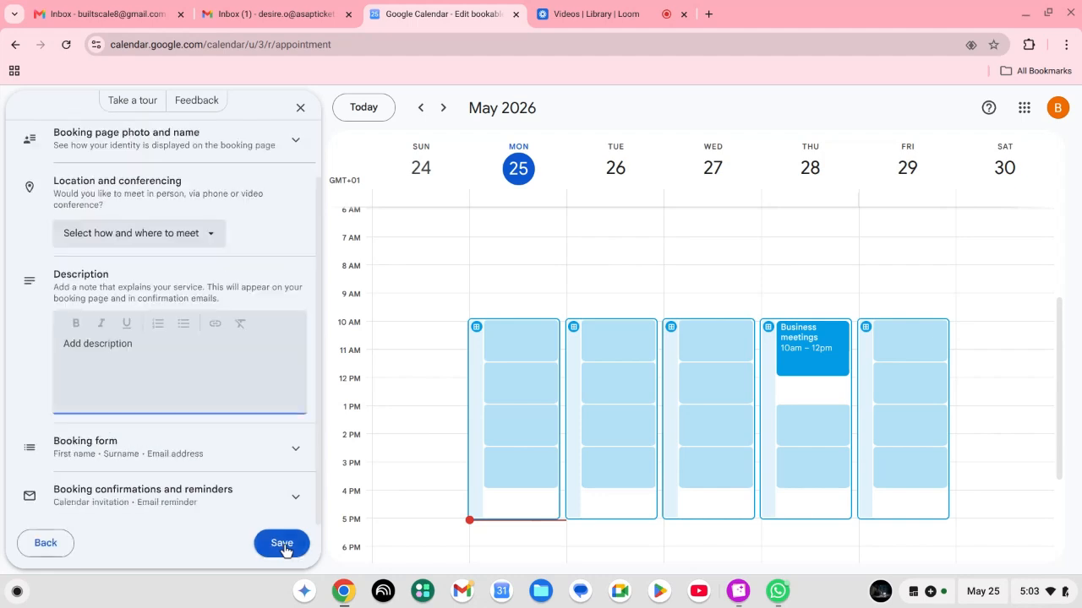
scroll(285, 550, "up", 3)
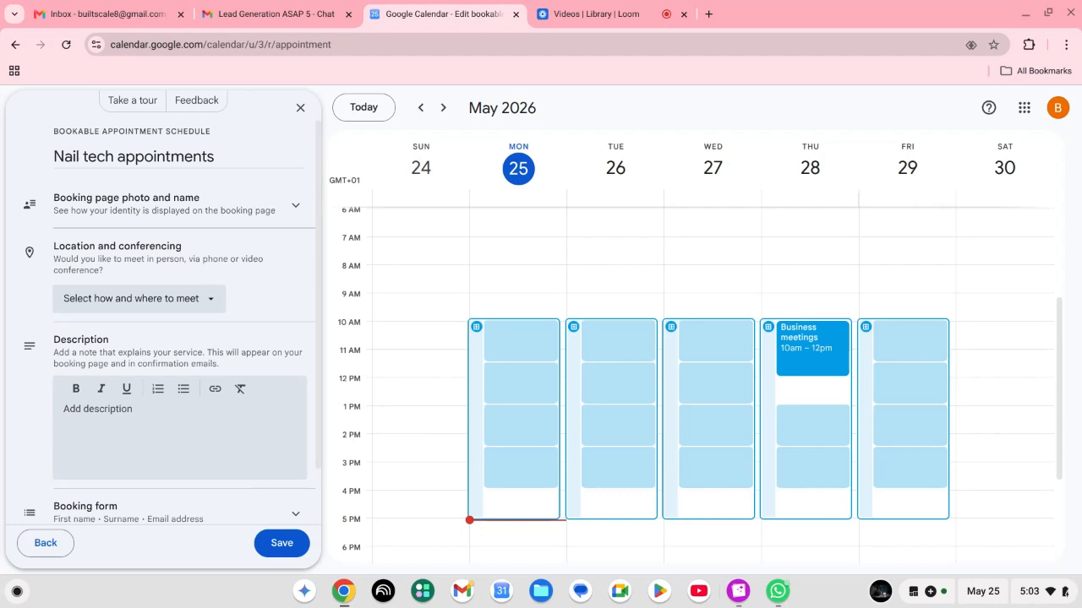
scroll(273, 286, "down", 1)
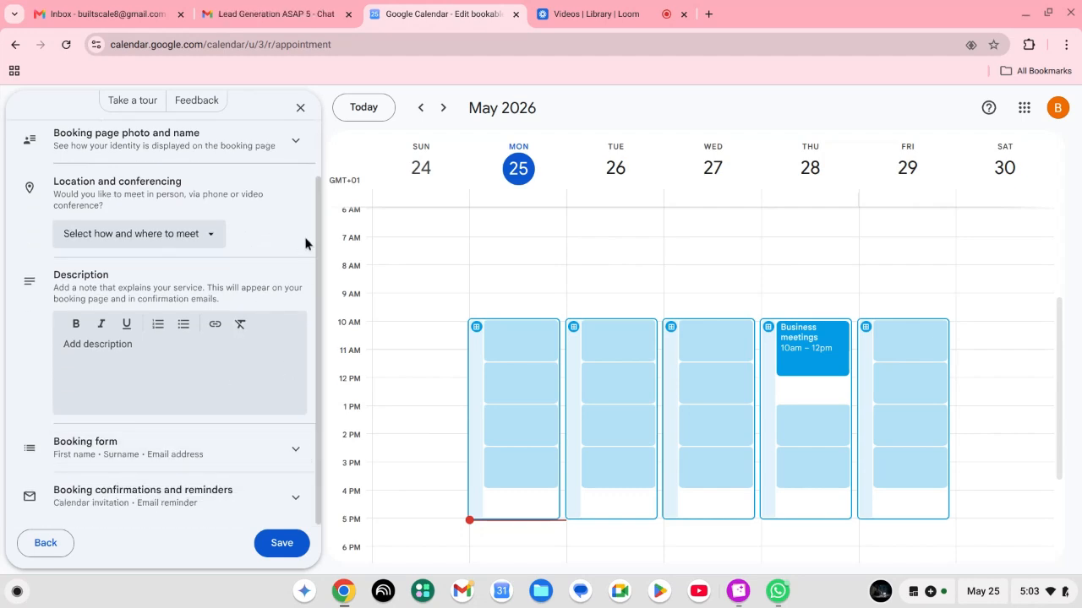
scroll(313, 203, "up", 1)
scroll(313, 203, "down", 1)
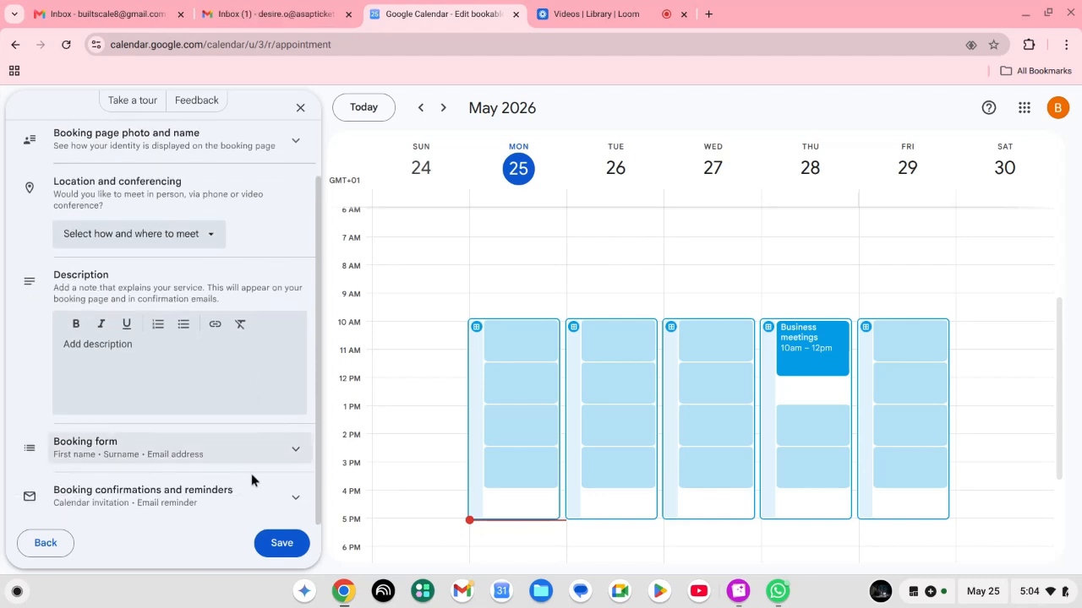
scroll(253, 473, "up", 2)
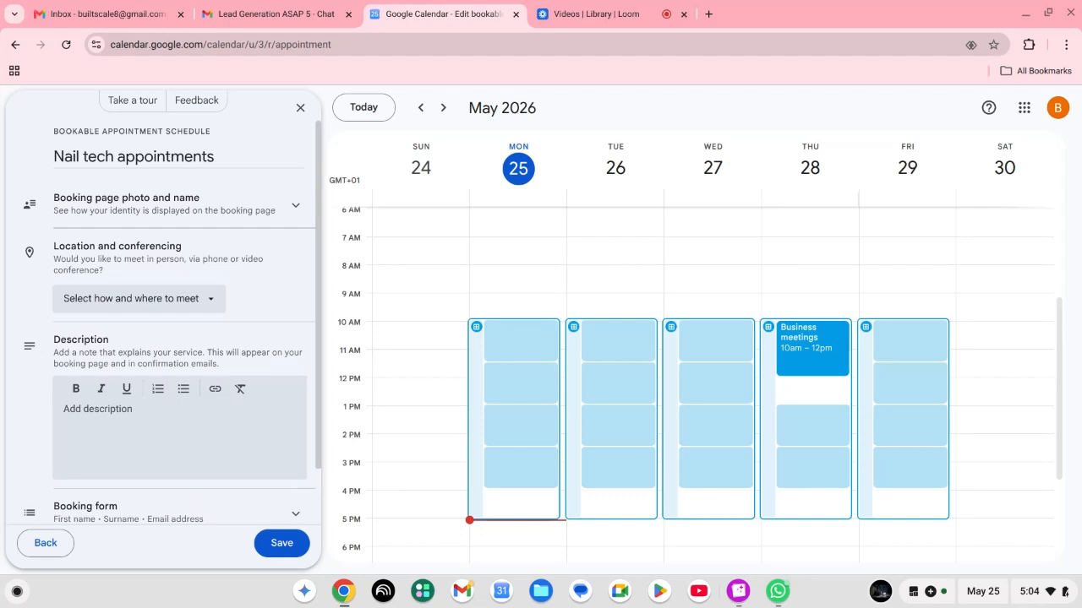
left_click(215, 305)
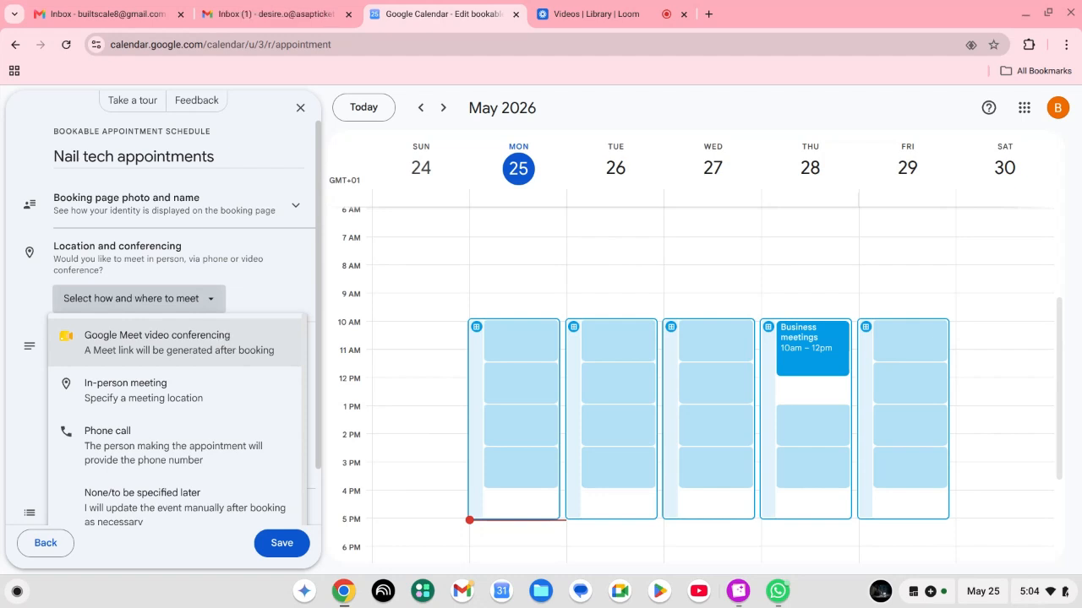
left_click(189, 395)
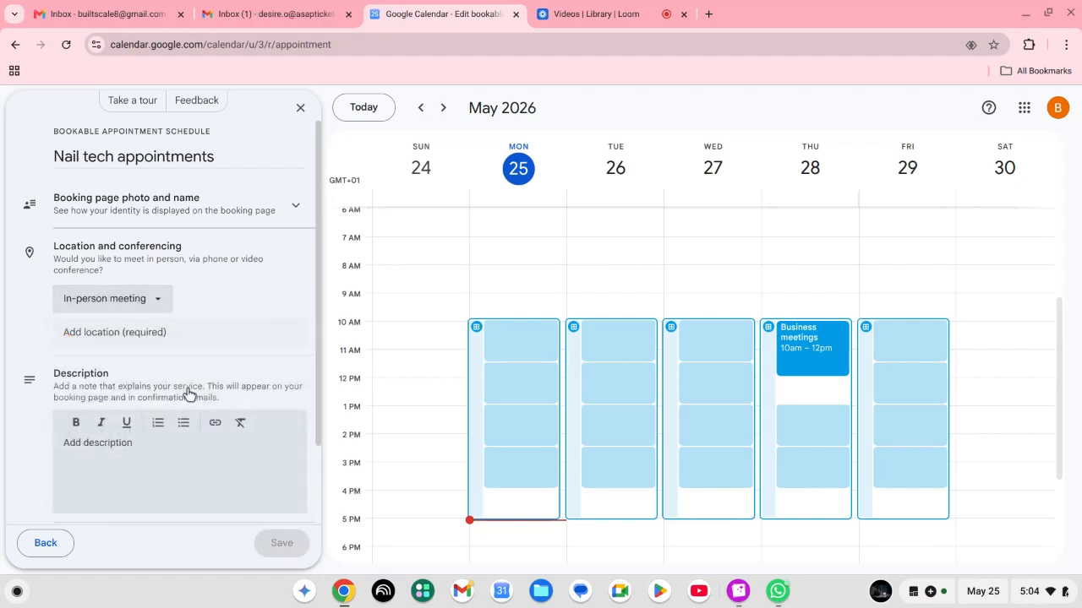
Enter "lagos estate" as the required location for the in-person appointments.
left_click(190, 330)
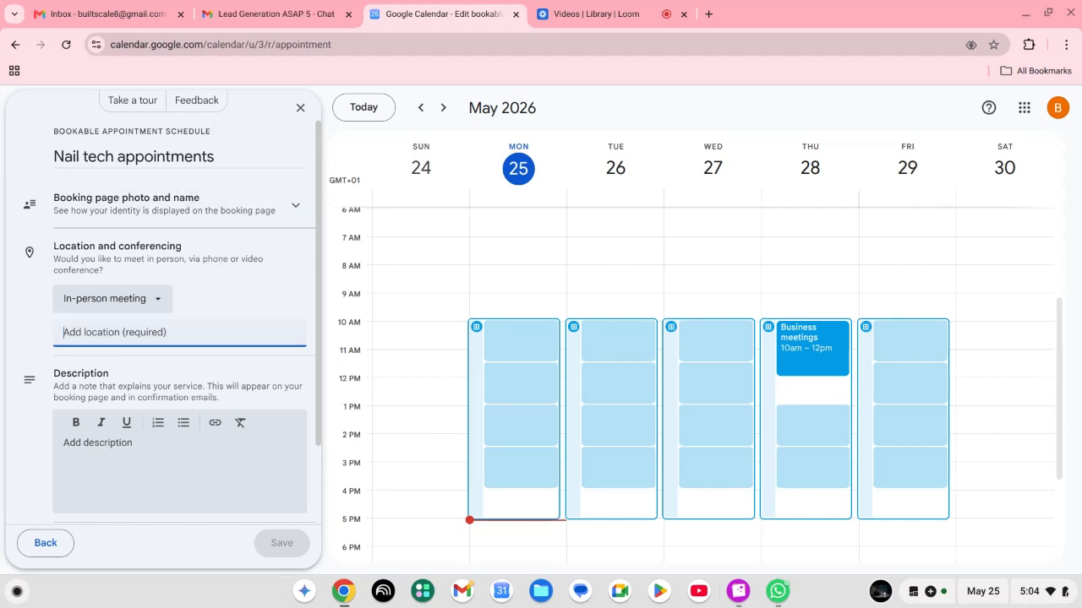
scroll(235, 152, "down", 2)
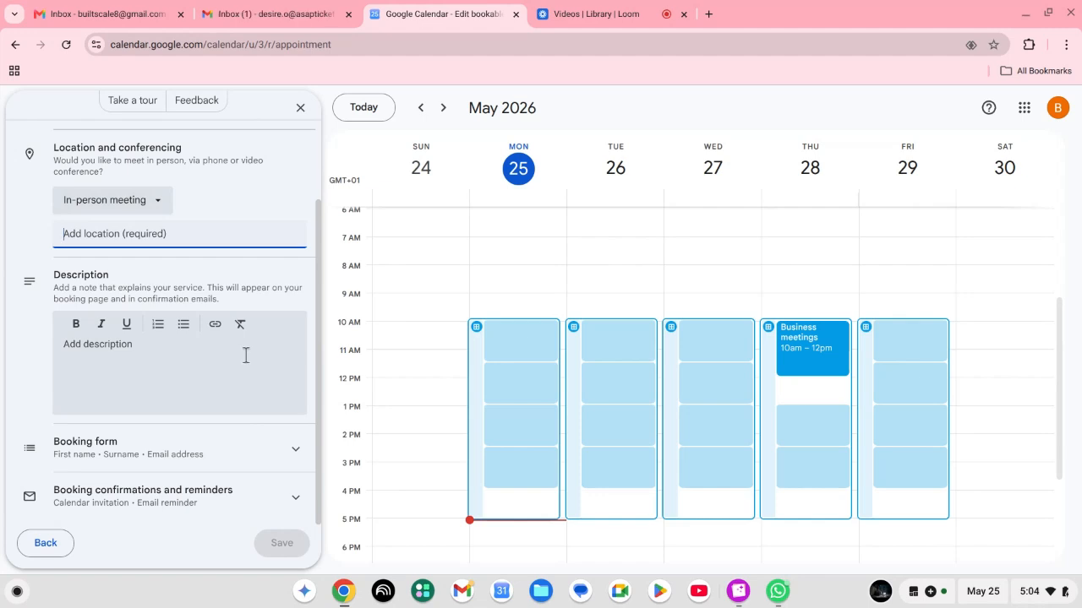
left_click(294, 455)
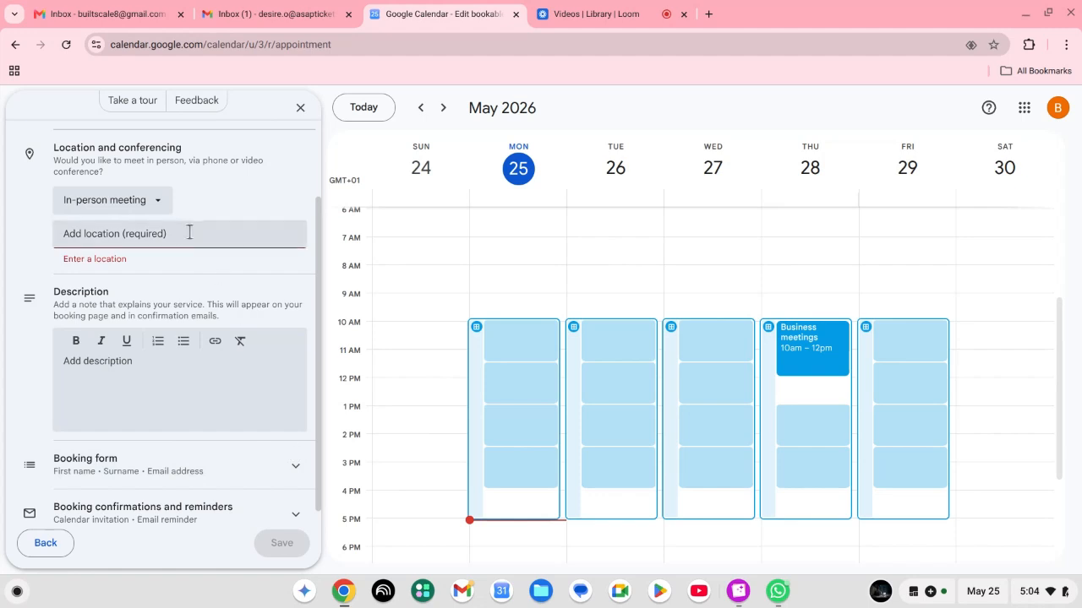
left_click(129, 237)
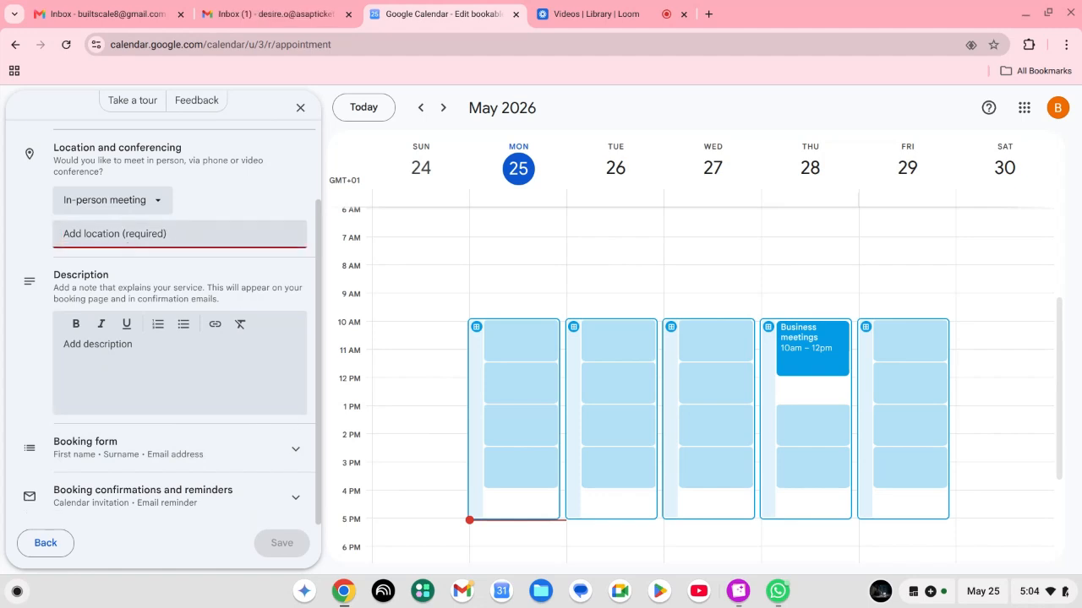
type("l")
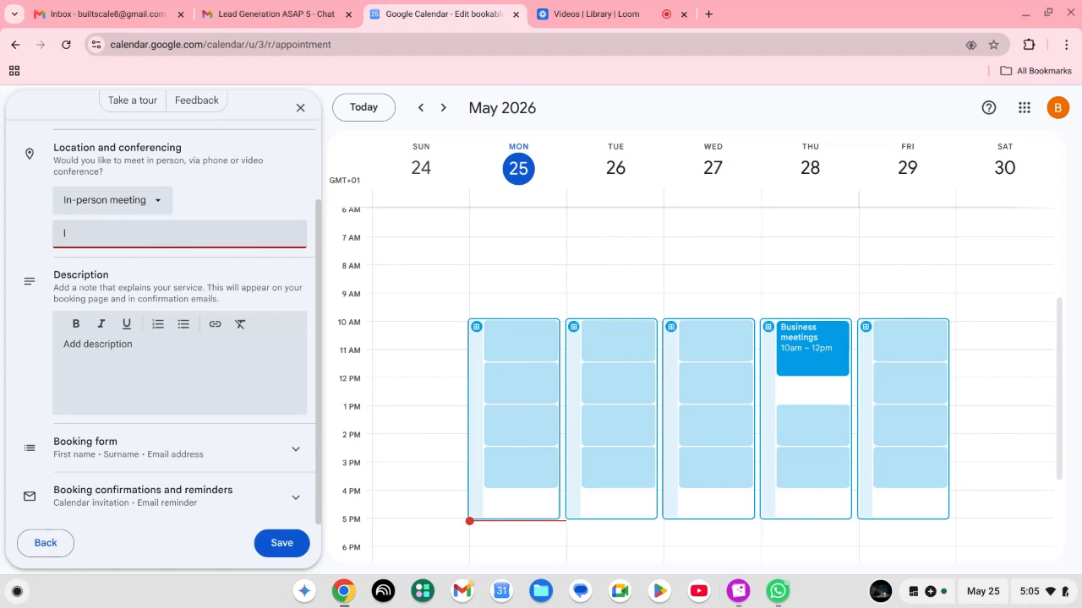
type("agos estae")
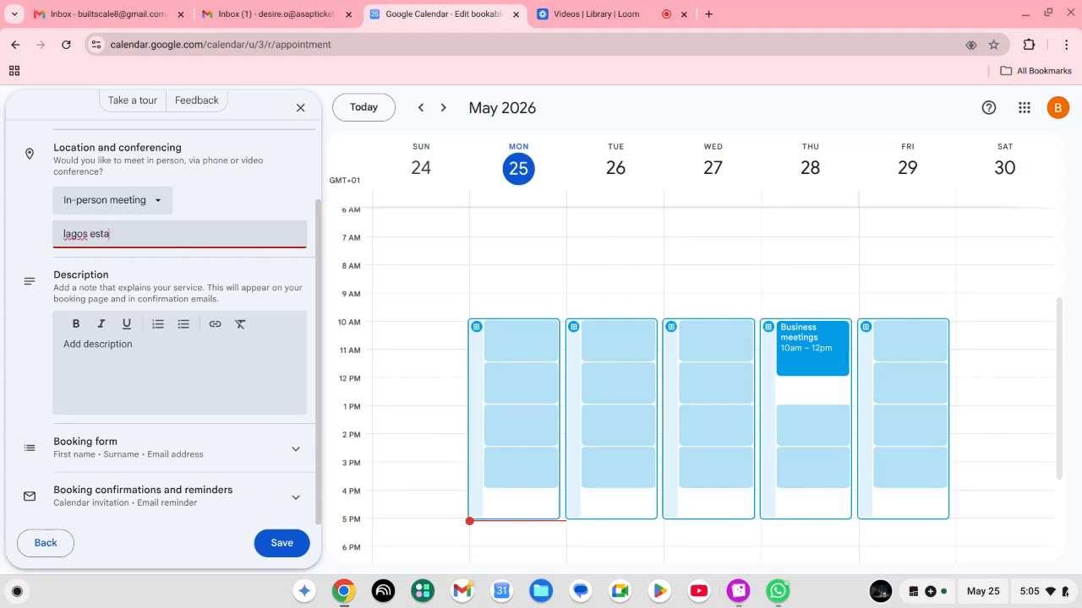
left_click(215, 202)
left_click(166, 238)
key("BackSpace")
key("BackSpace")
type("ate")
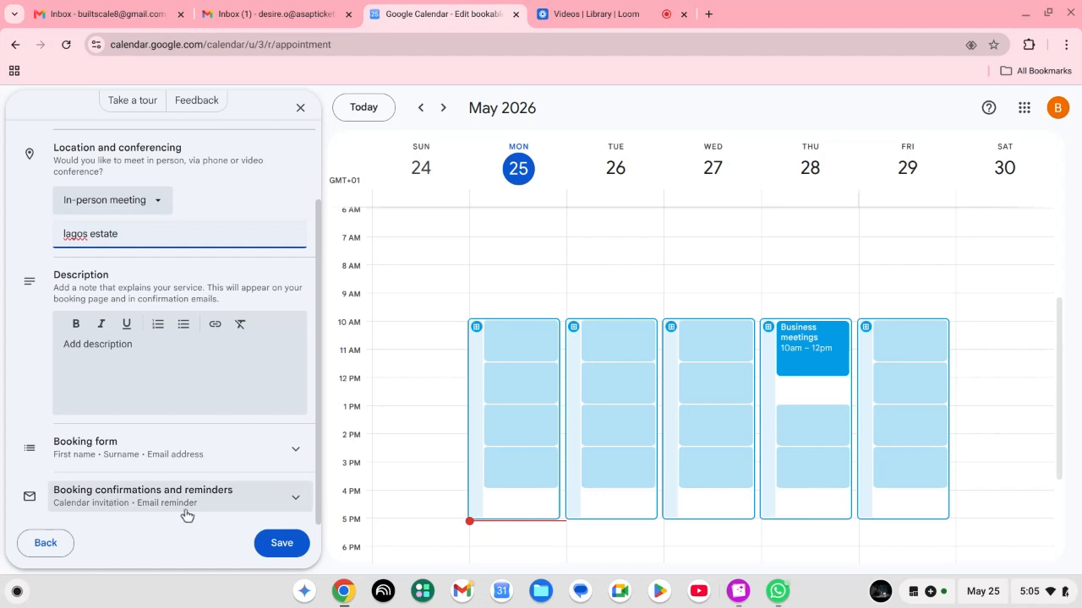
Expand the booking form and the confirmation and reminder settings, and view the options for adding a form item without adding one.
left_click(241, 459)
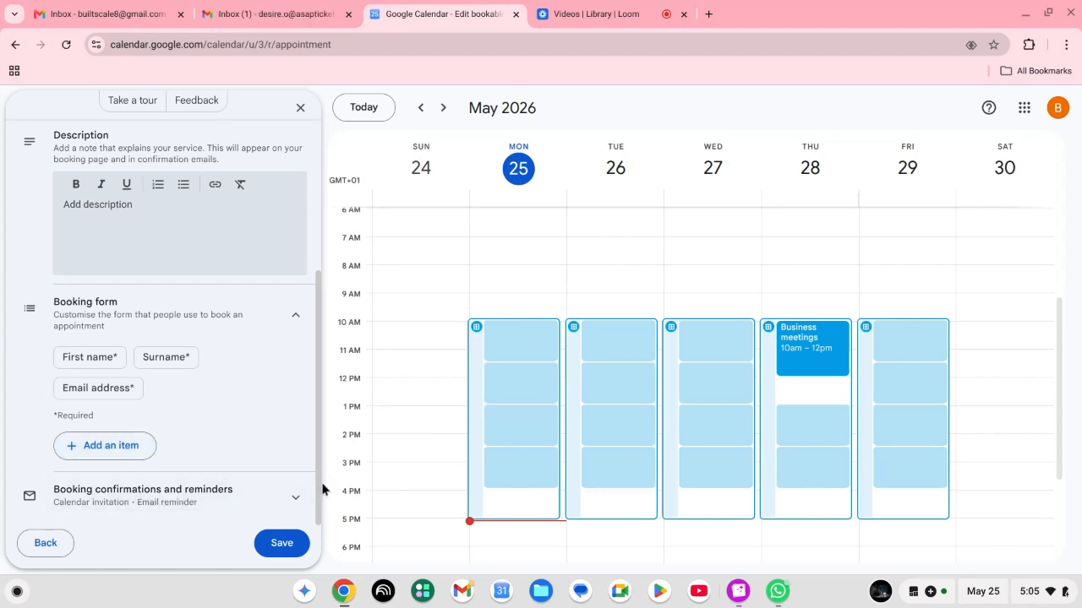
left_click(297, 498)
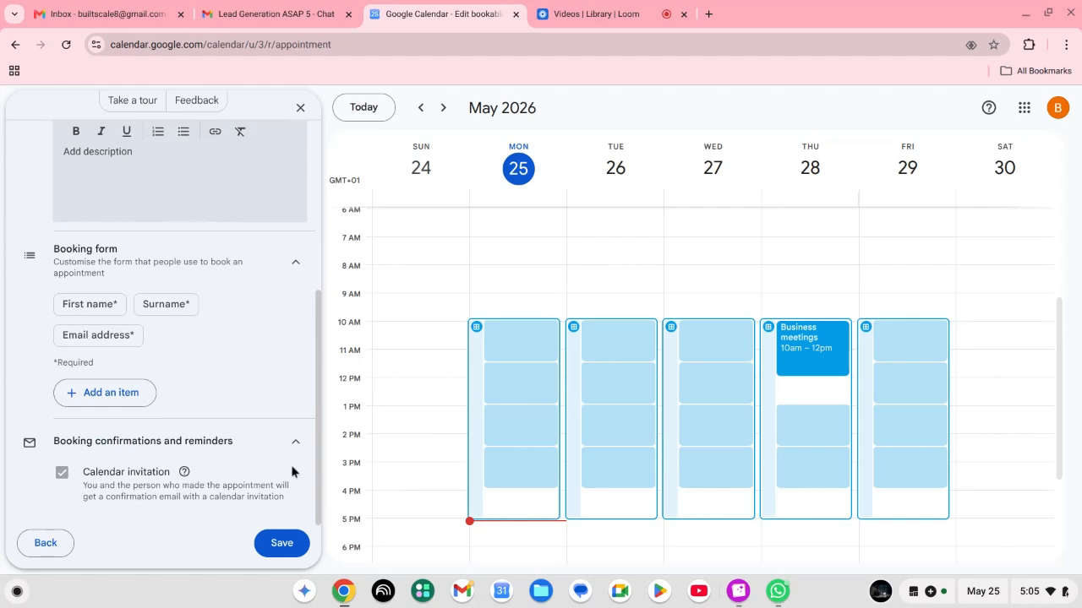
left_click(104, 392)
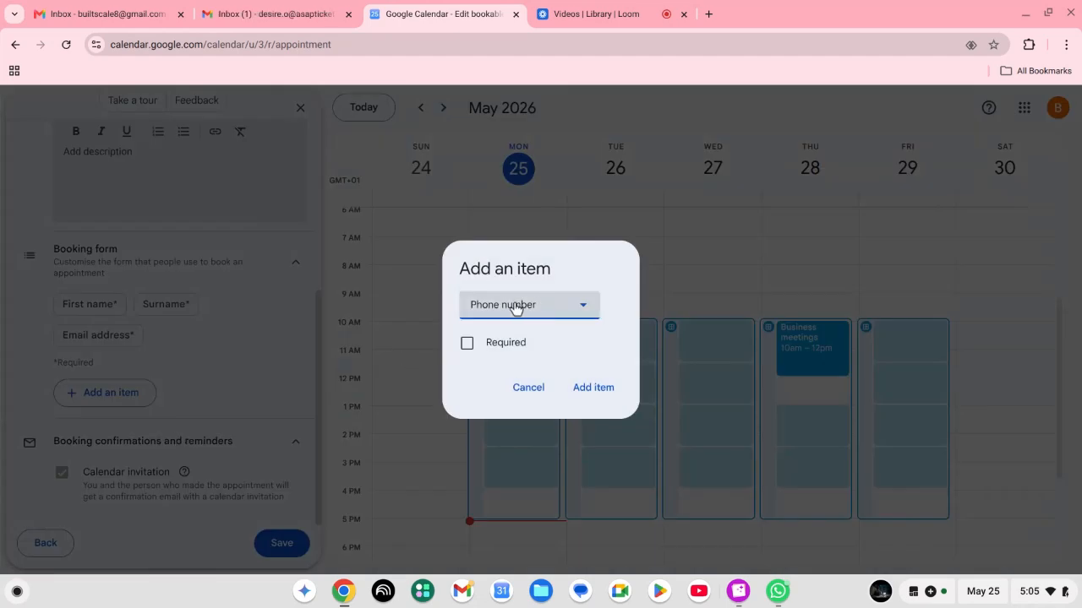
left_click(529, 388)
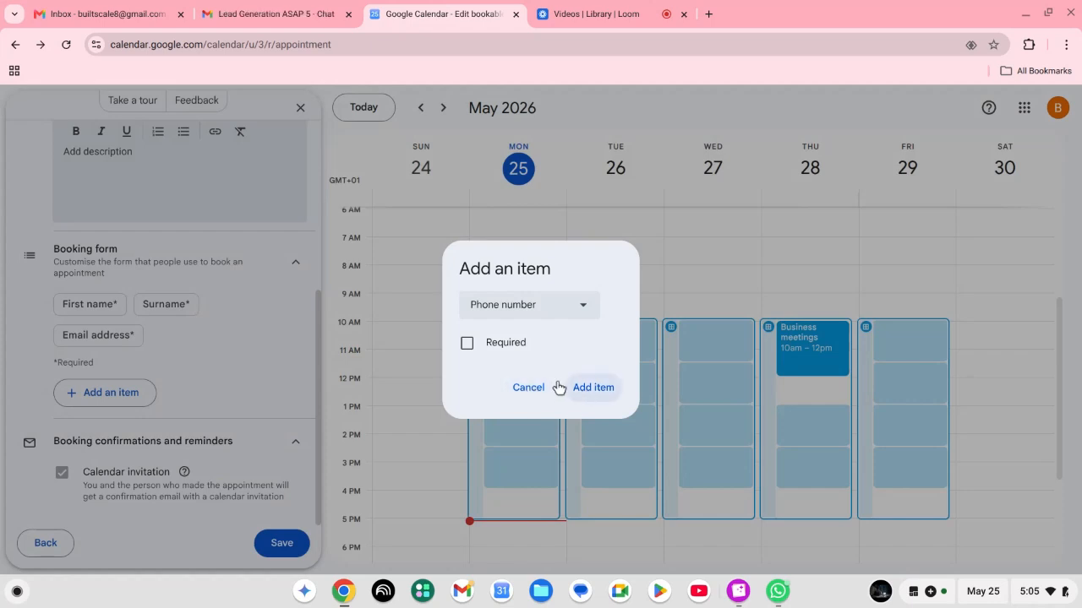
left_click(527, 389)
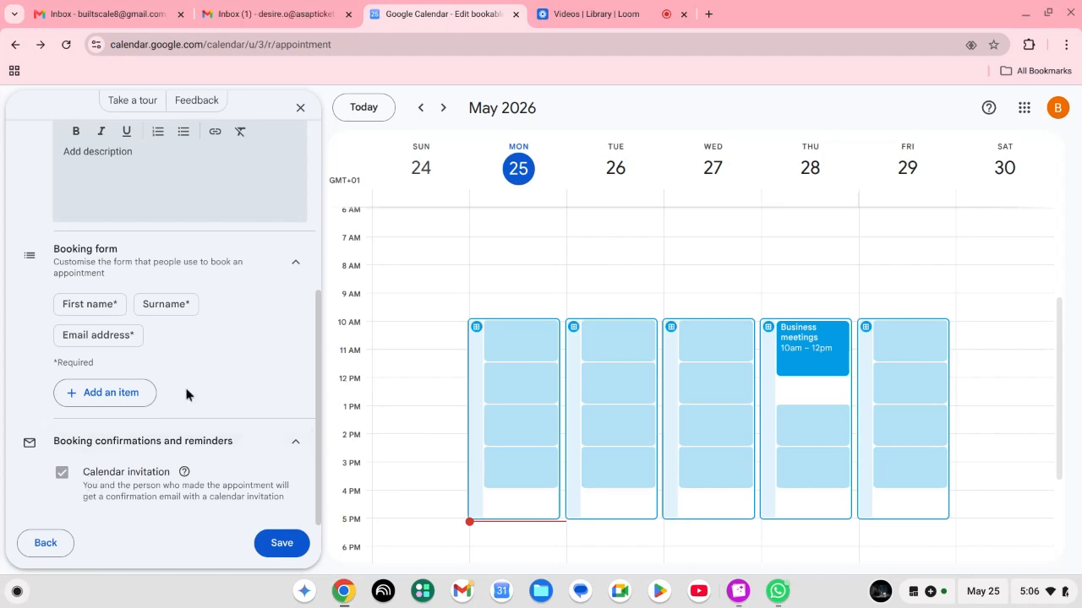
Save the nail tech appointment schedule and switch the calendar to the week view.
left_click(281, 545)
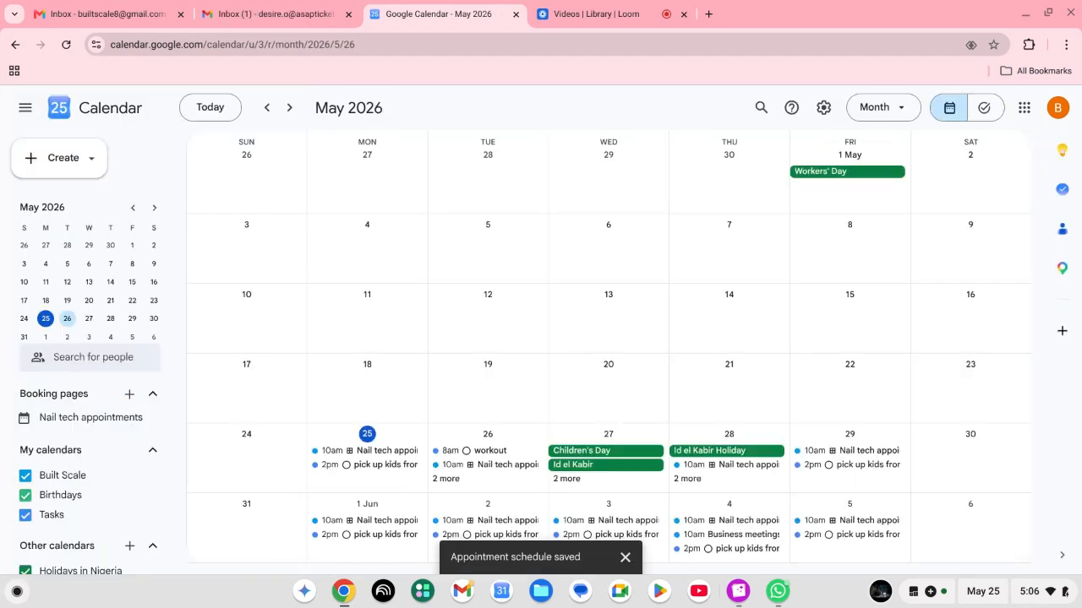
left_click(896, 106)
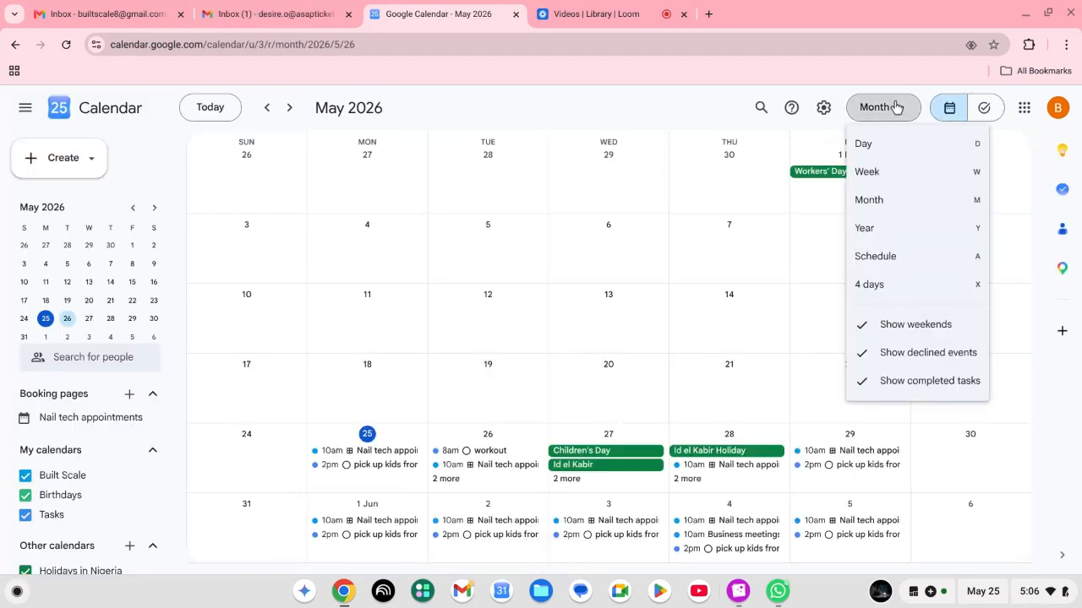
left_click(877, 172)
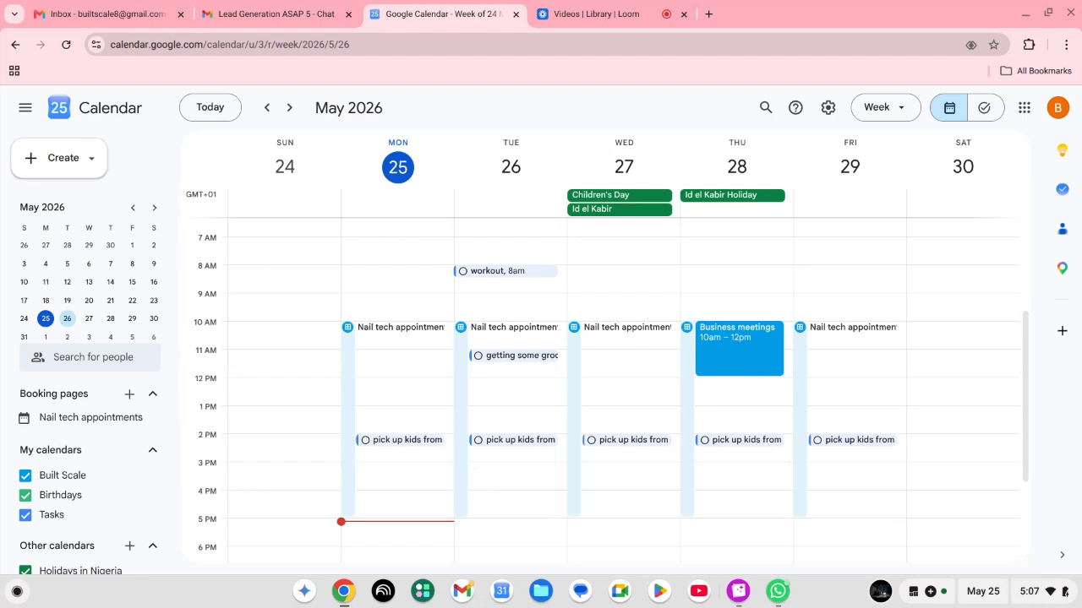
left_click(513, 461)
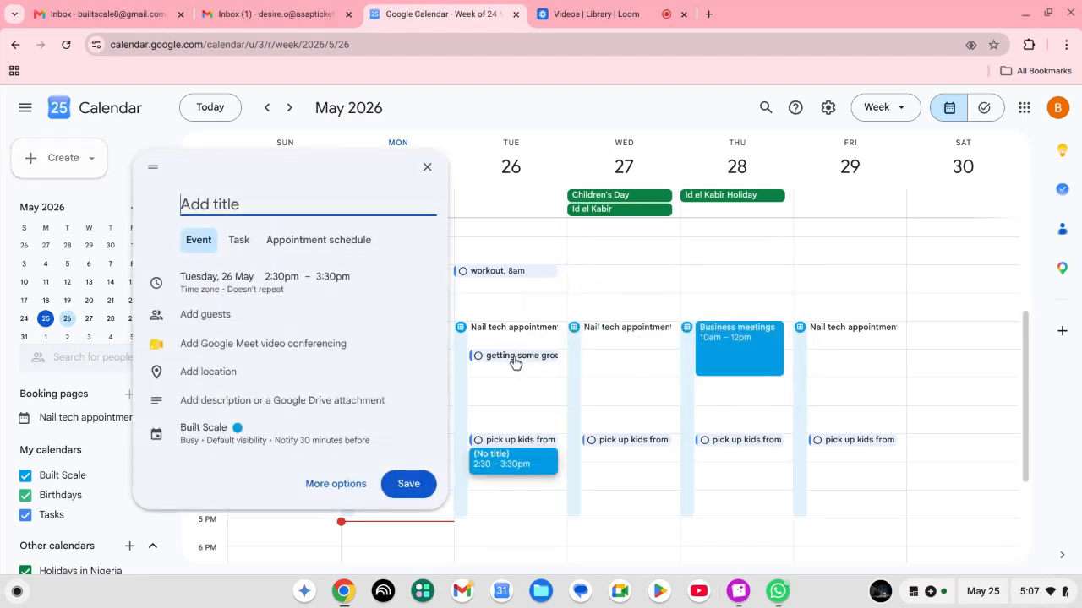
left_click(518, 382)
mouse_move(527, 359)
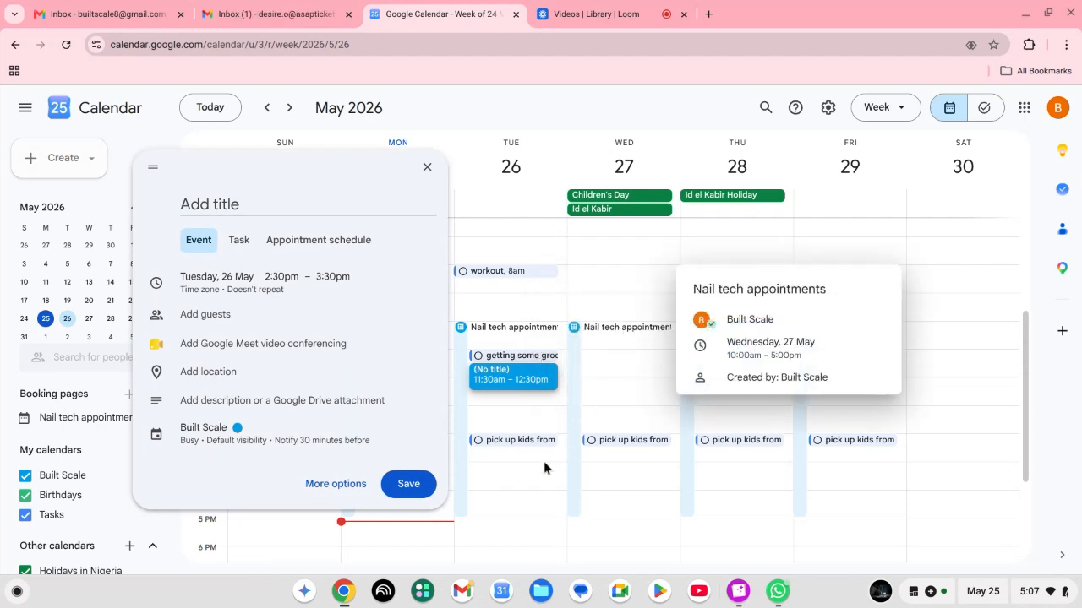
left_click(459, 545)
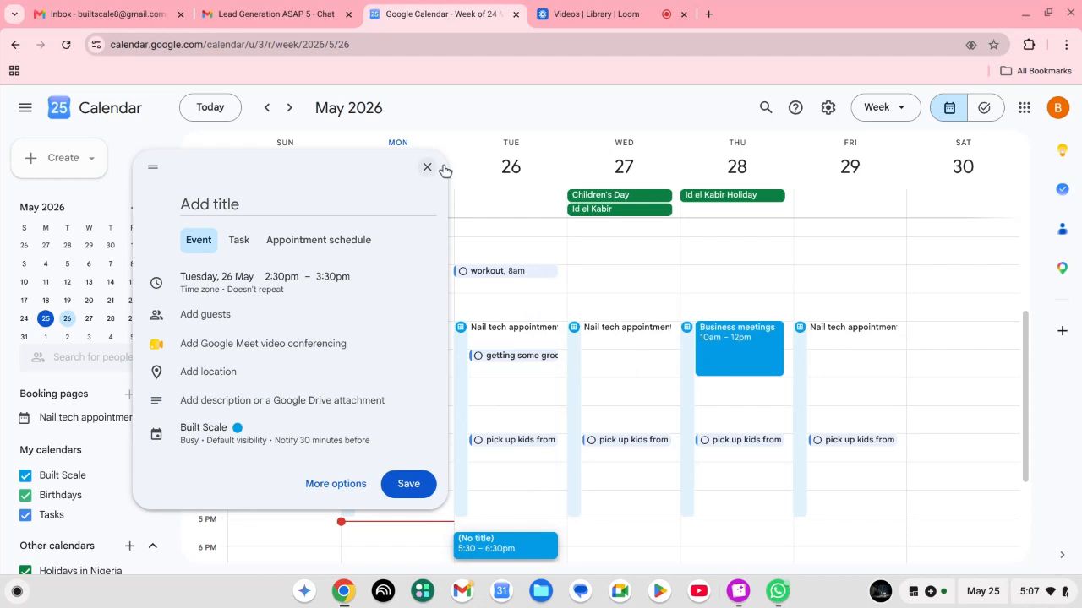
left_click(427, 167)
left_click(425, 173)
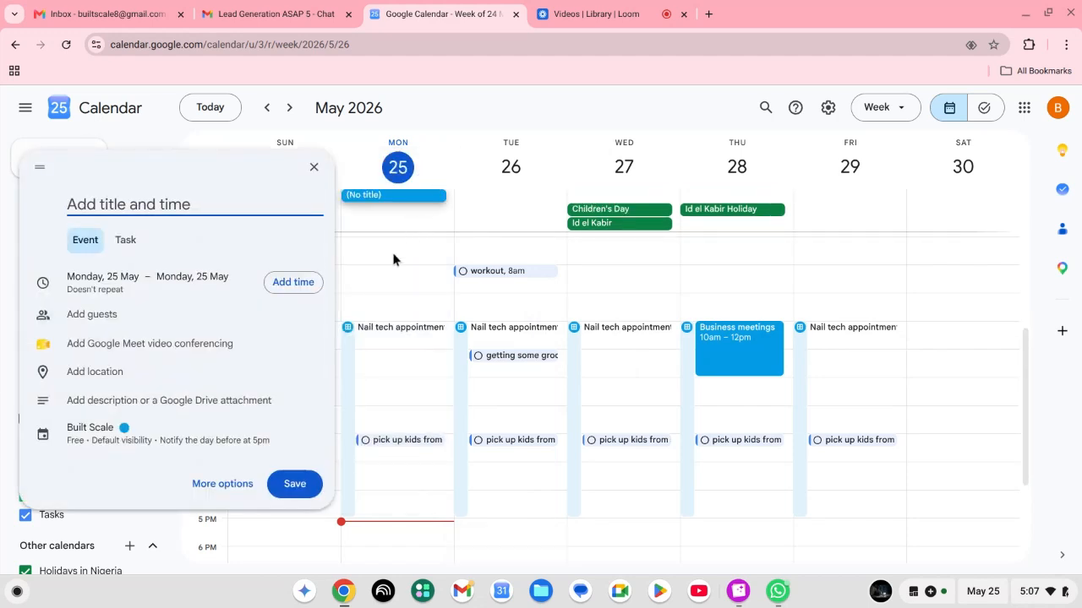
key("Escape")
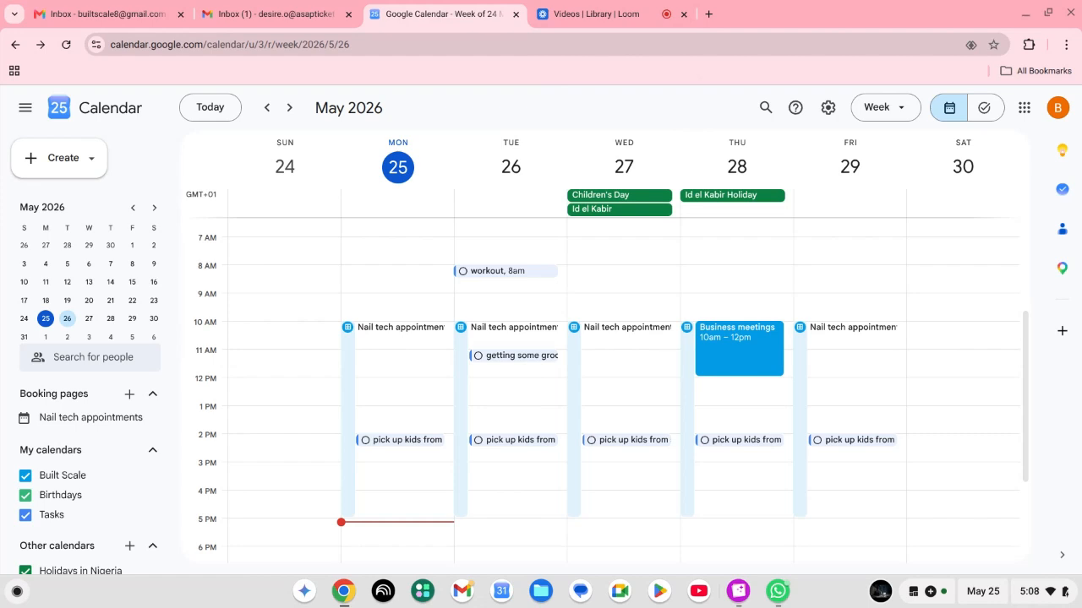
left_click(567, 12)
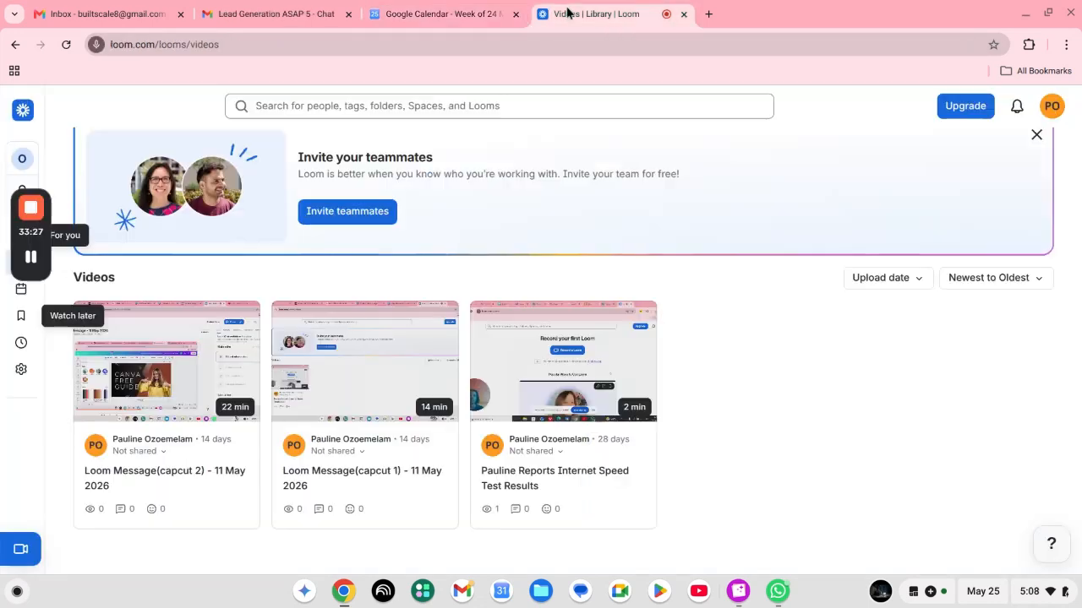